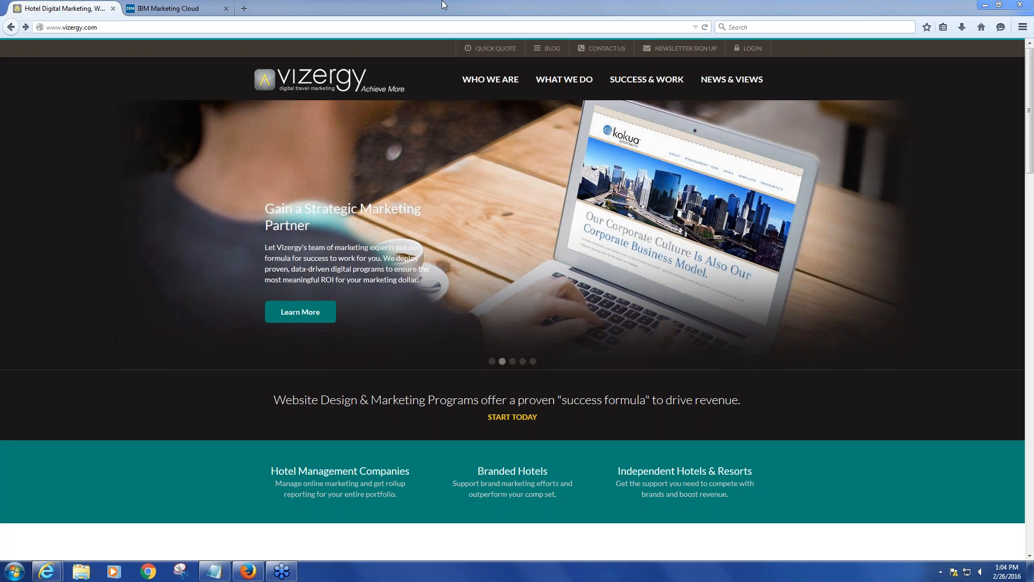
# Open the Vizergy client login page and fill in the account e-mail address
pyautogui.click(183, 15)
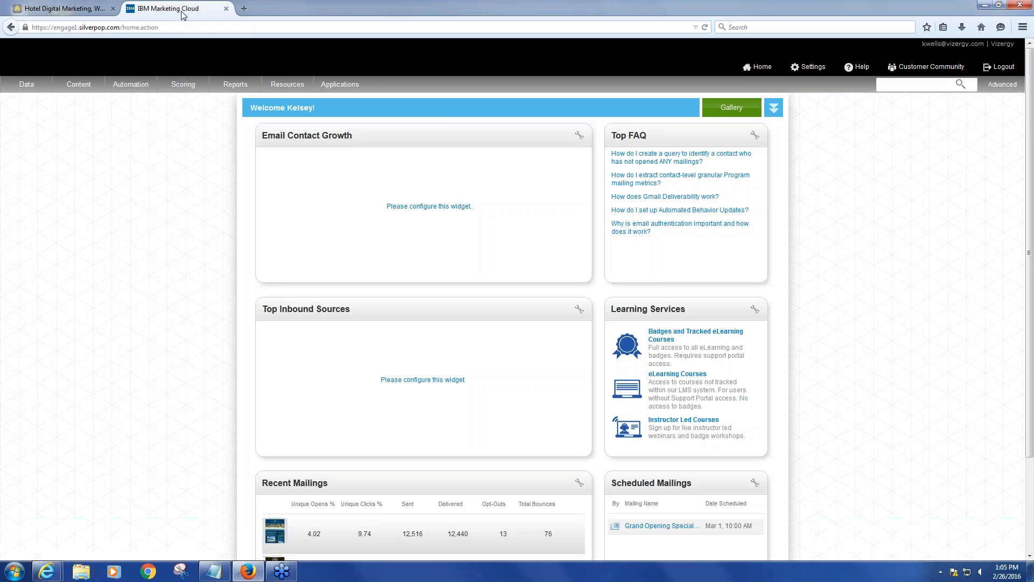
pyautogui.click(74, 16)
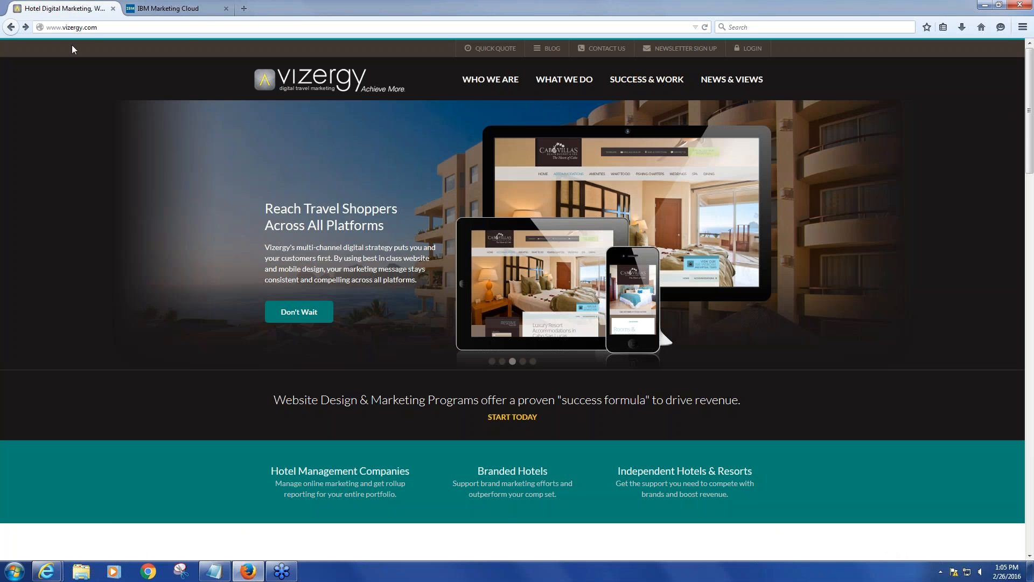
pyautogui.click(744, 52)
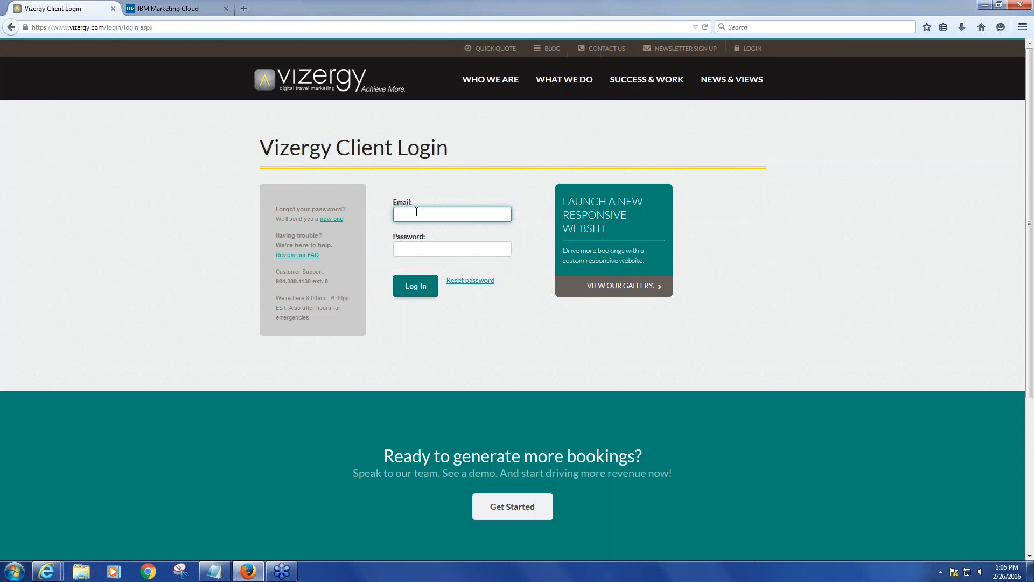
pyautogui.write('kels')
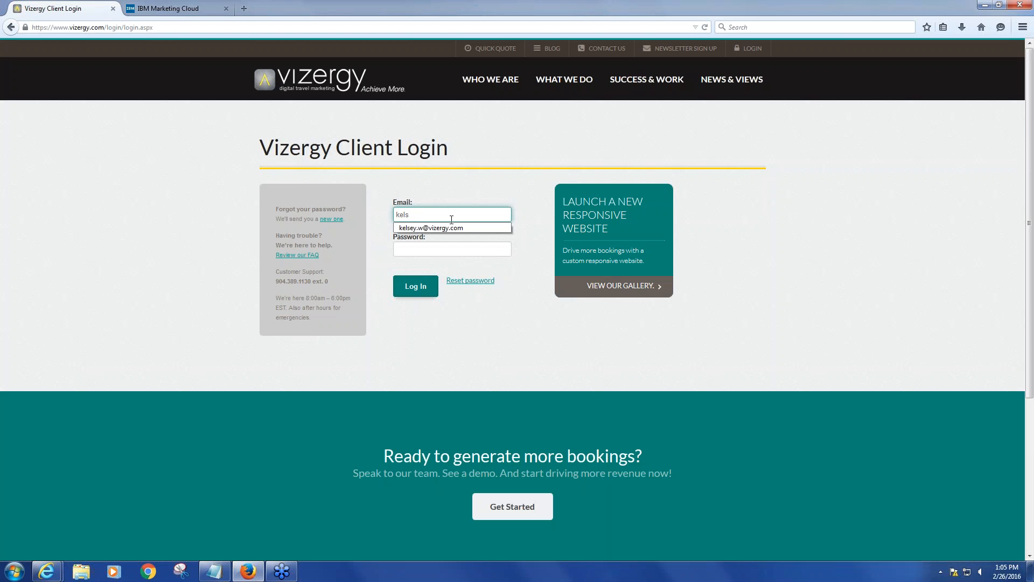
pyautogui.click(437, 227)
# Enter the account password and try to log in
pyautogui.click(431, 246)
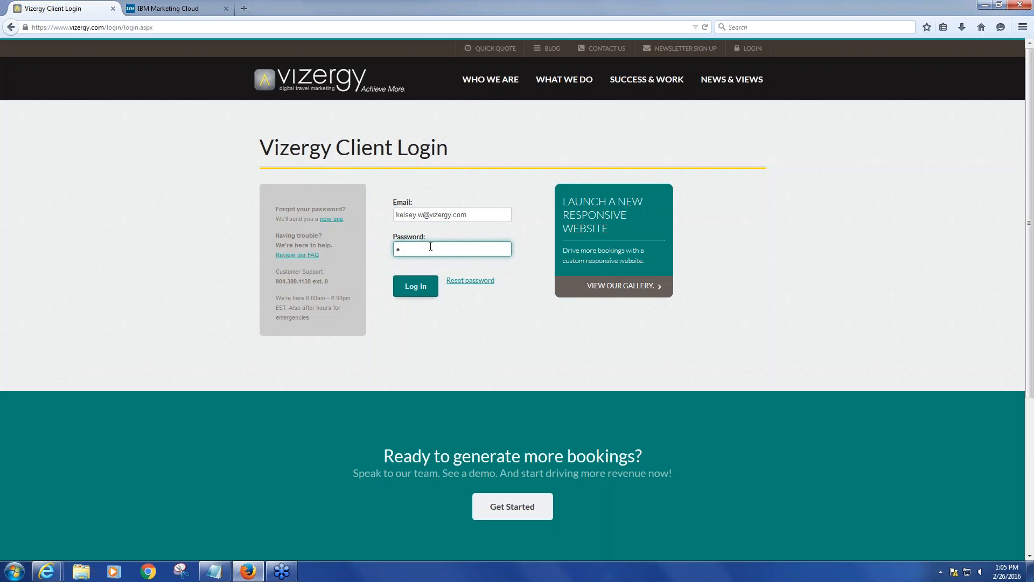
pyautogui.write('•••••••••')
pyautogui.click(423, 286)
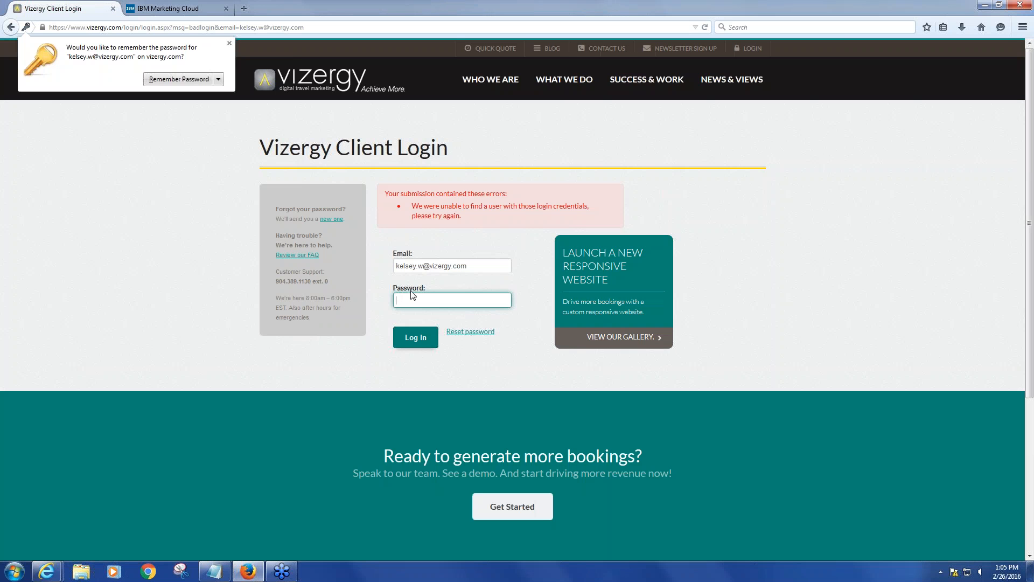
# Re-enter the account password and log in to the client portal
pyautogui.click(413, 295)
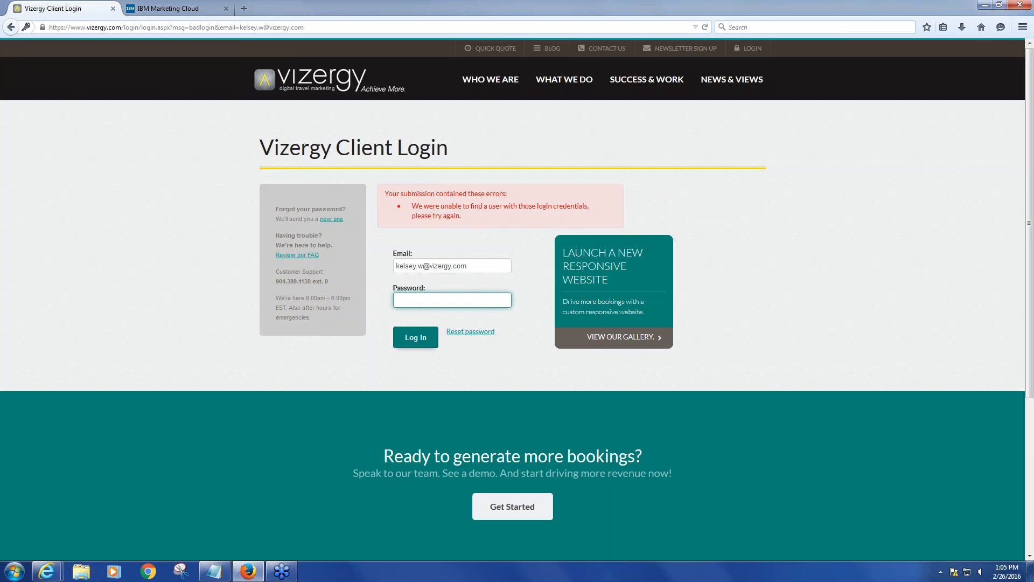
pyautogui.write('•••••••••')
pyautogui.press('Return')
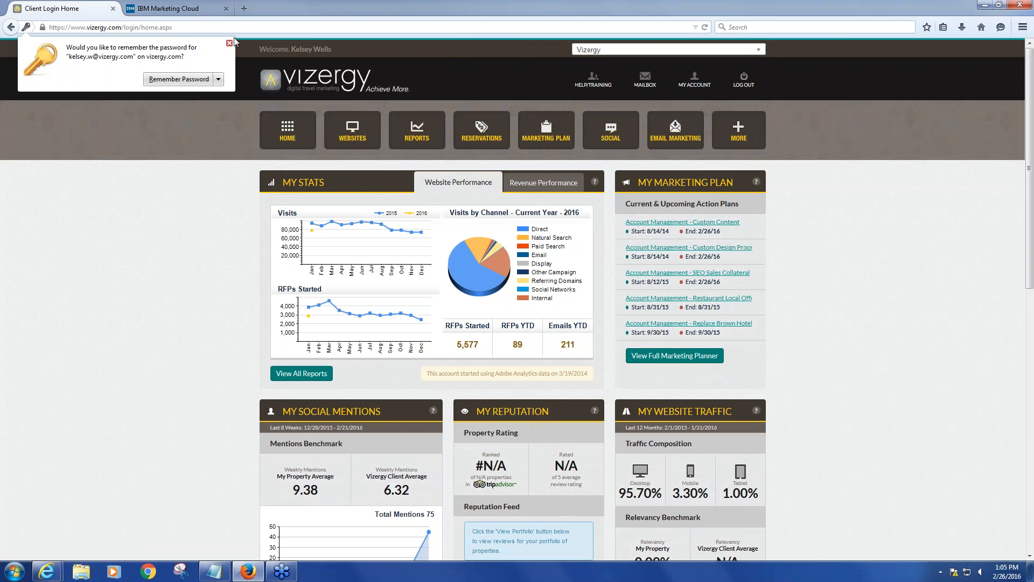
# Dismiss the remember-password prompt and switch to the IBM Marketing Cloud tab
pyautogui.click(229, 43)
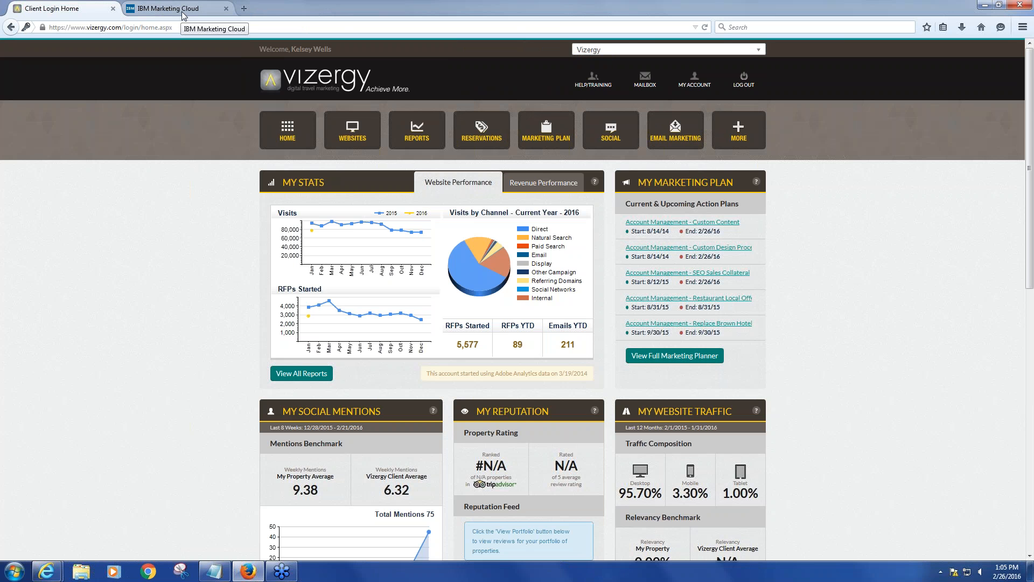
pyautogui.moveTo(611, 129)
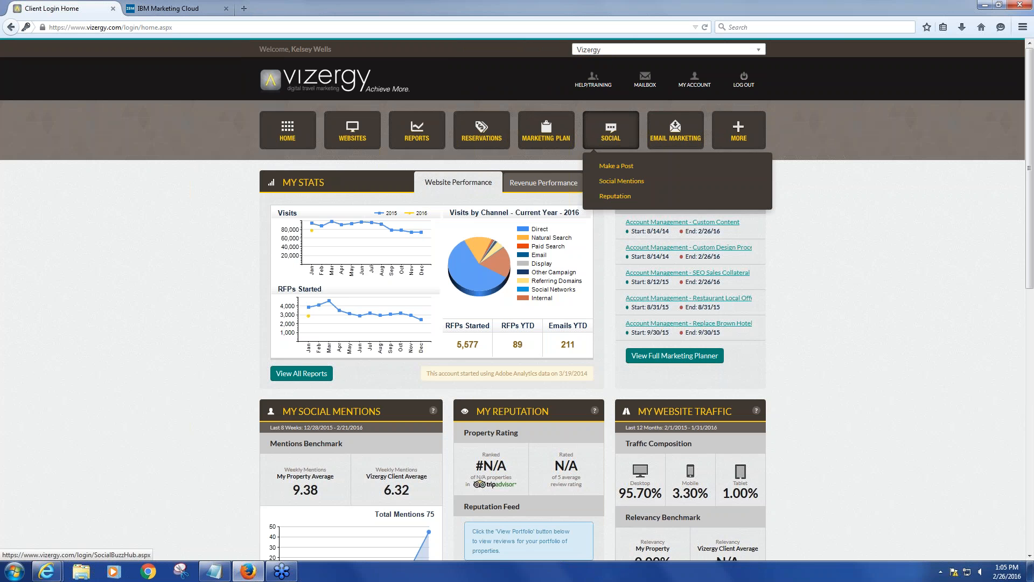
pyautogui.click(161, 10)
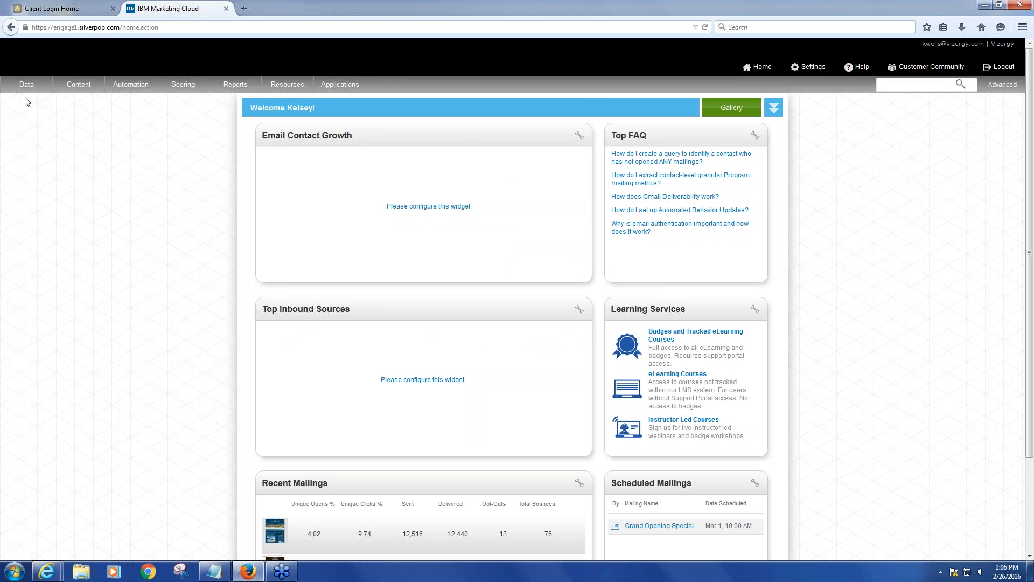
# Open the Savings mailing from the mailing templates list
pyautogui.moveTo(77, 87)
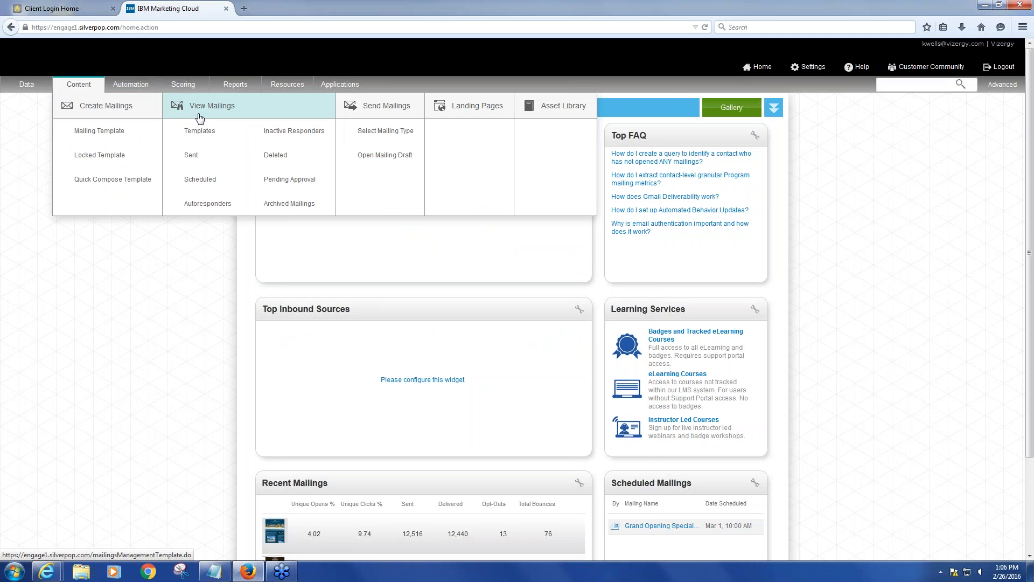
pyautogui.click(201, 140)
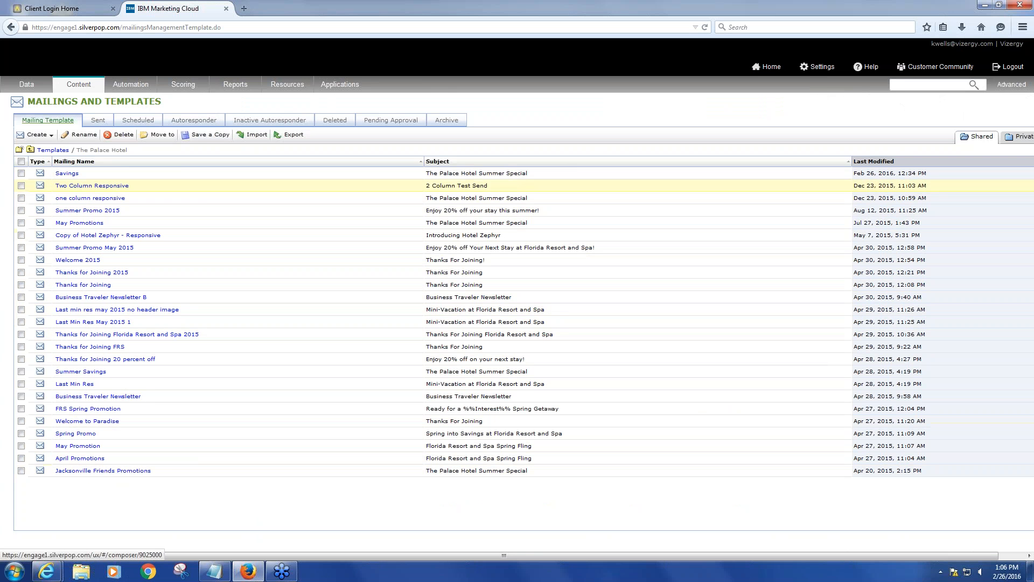
pyautogui.click(67, 176)
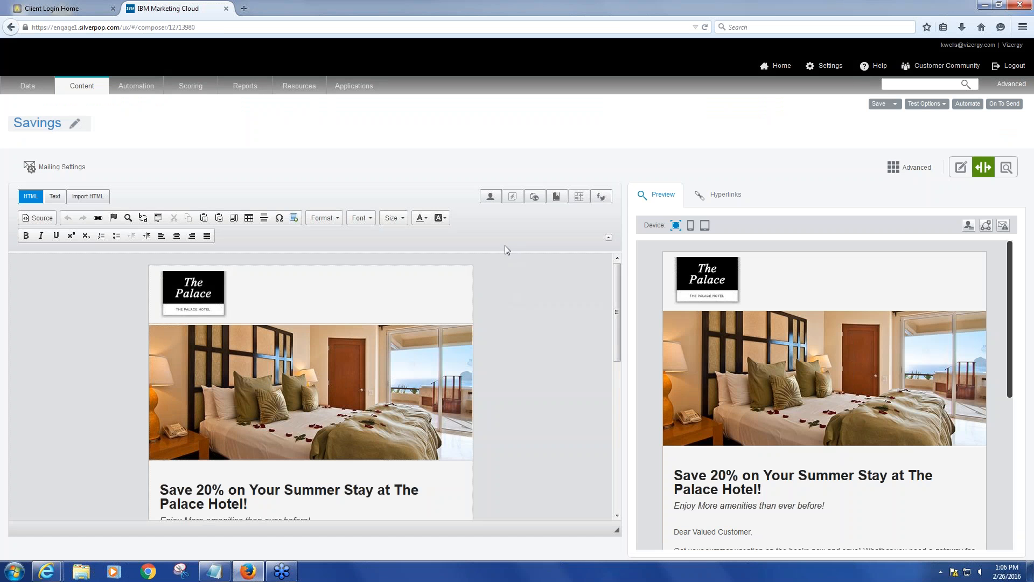
# Switch the mailing editor to the edit-only view without the preview pane
pyautogui.scroll(-2, 504, 334)
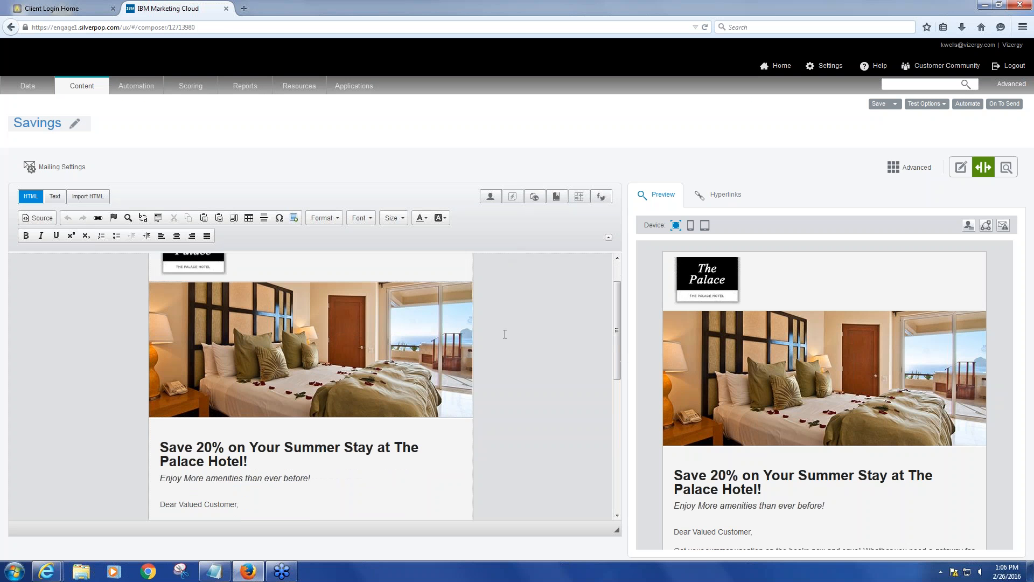
pyautogui.scroll(2, 505, 334)
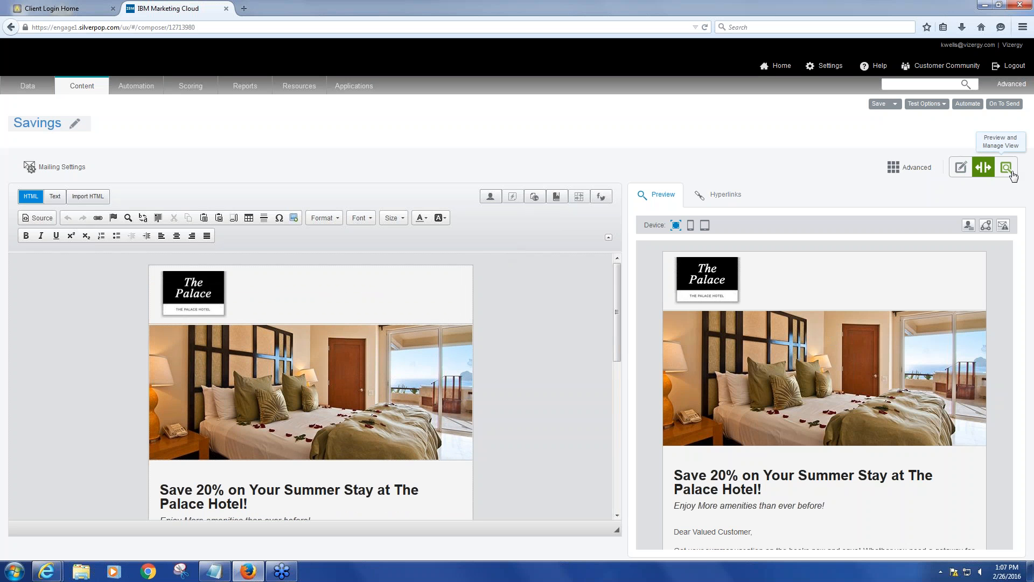
pyautogui.click(961, 171)
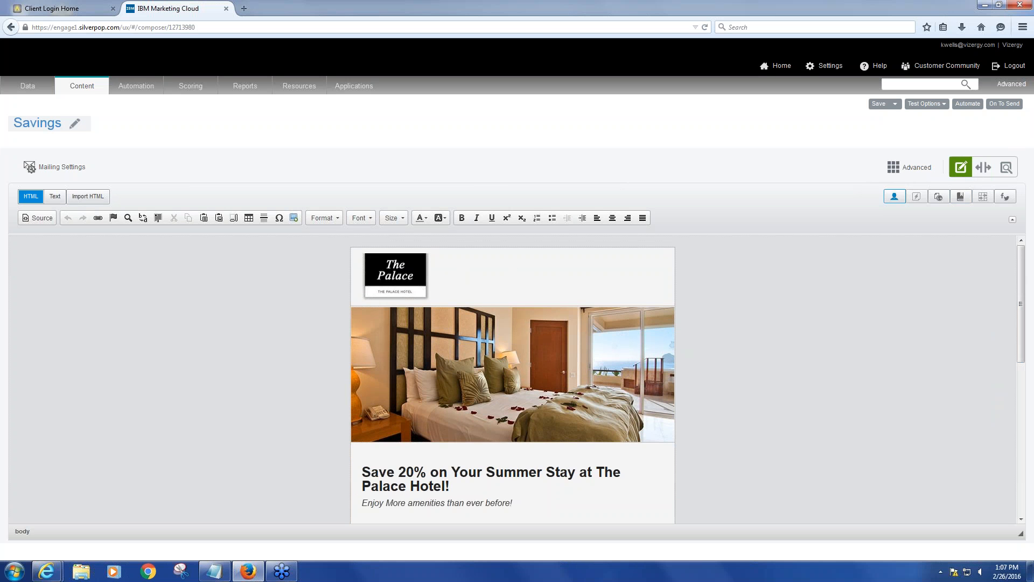
# Scroll through the Savings email content to review its layout and text
pyautogui.moveTo(1025, 267); pyautogui.dragTo(992, 436)
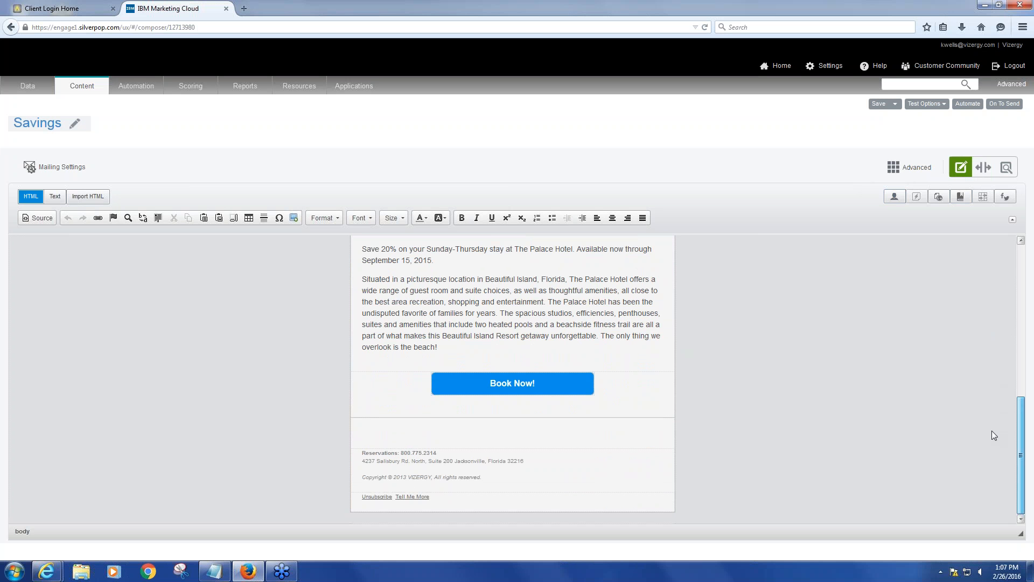
pyautogui.moveTo(1021, 415); pyautogui.dragTo(1018, 303)
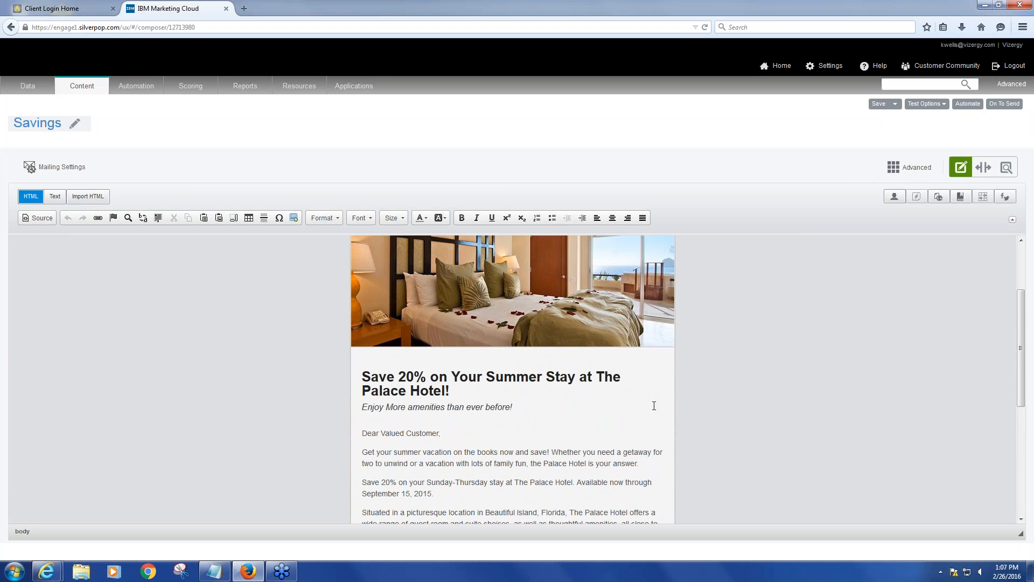
pyautogui.scroll(3, 517, 326)
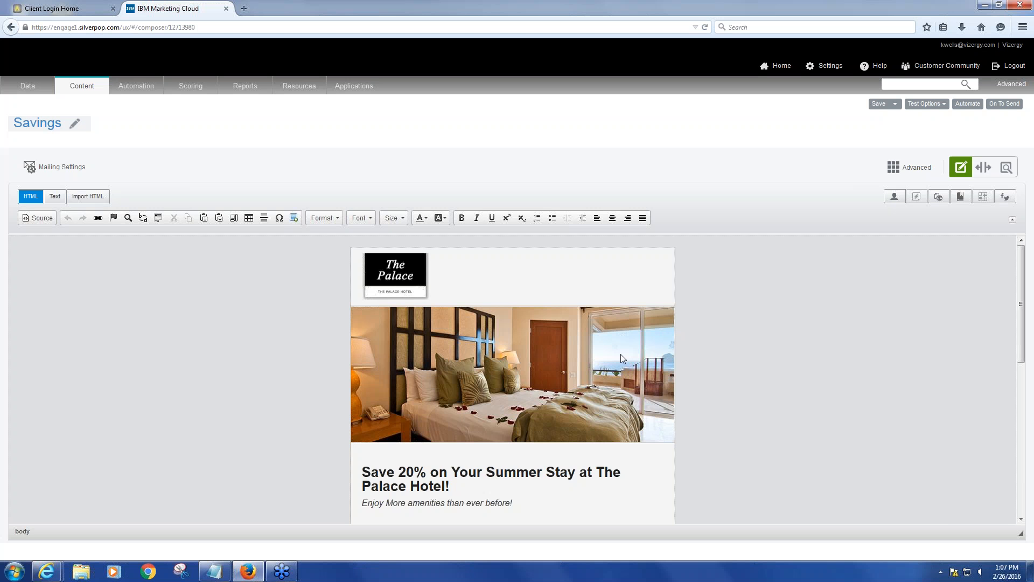
pyautogui.scroll(-4, 620, 359)
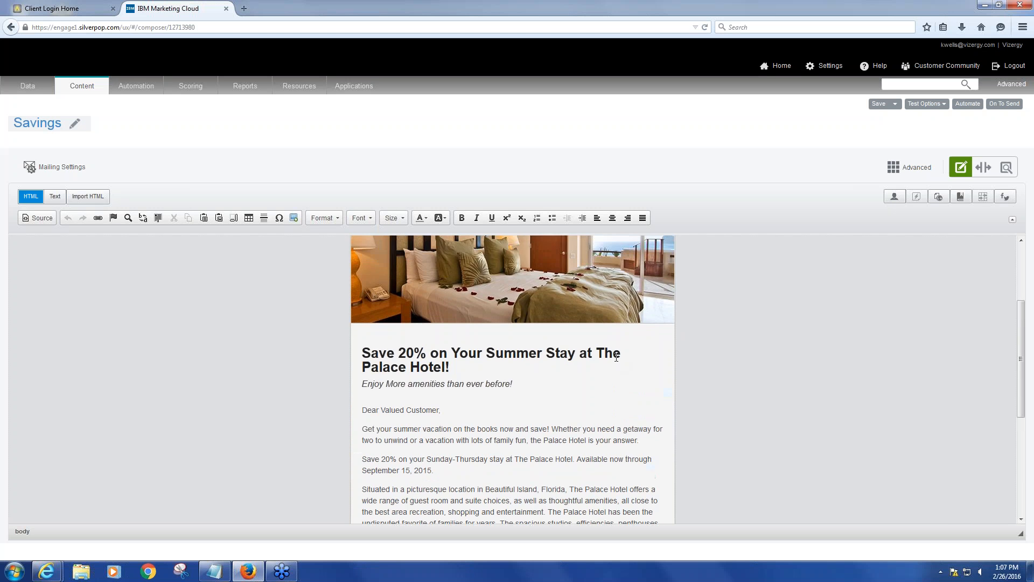
pyautogui.scroll(2, 616, 357)
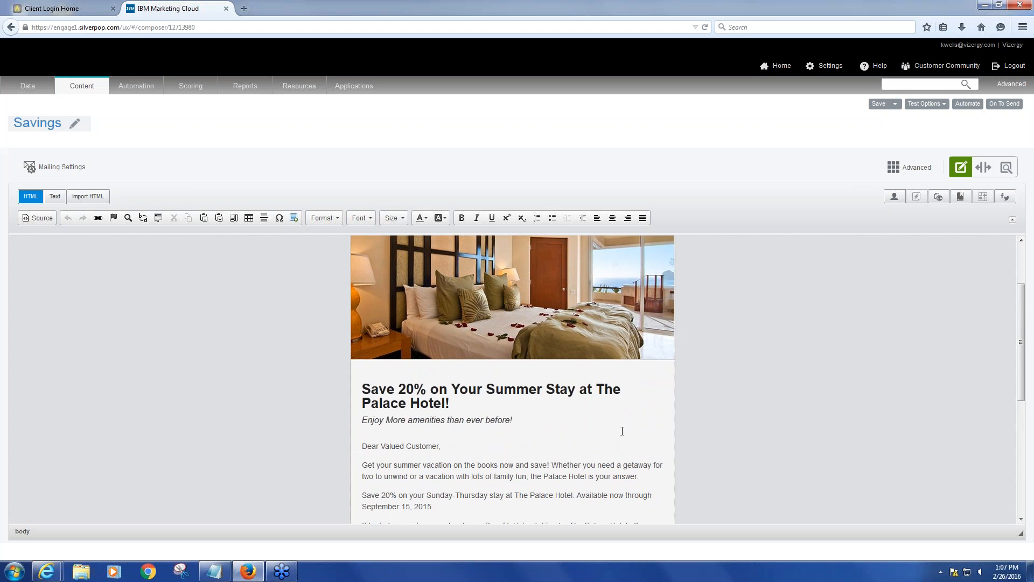
pyautogui.scroll(3, 621, 429)
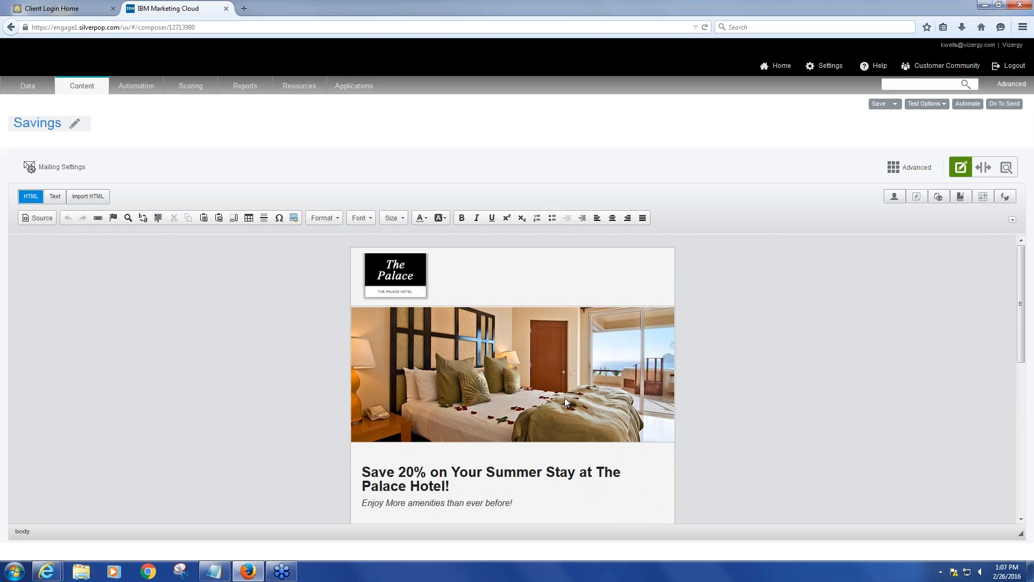
pyautogui.scroll(-2, 564, 398)
pyautogui.scroll(2, 565, 400)
pyautogui.scroll(-2, 464, 293)
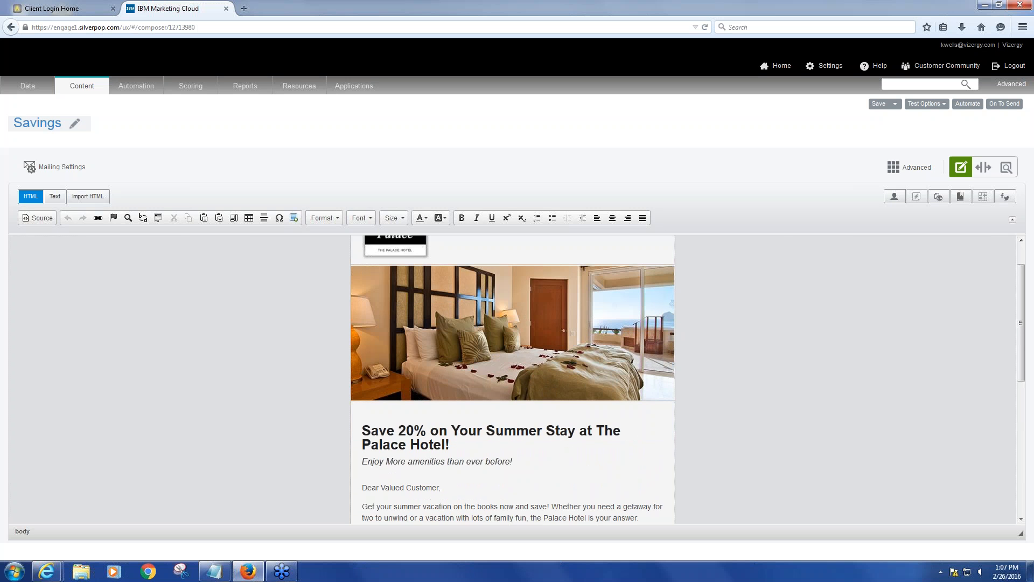
pyautogui.scroll(2, 463, 293)
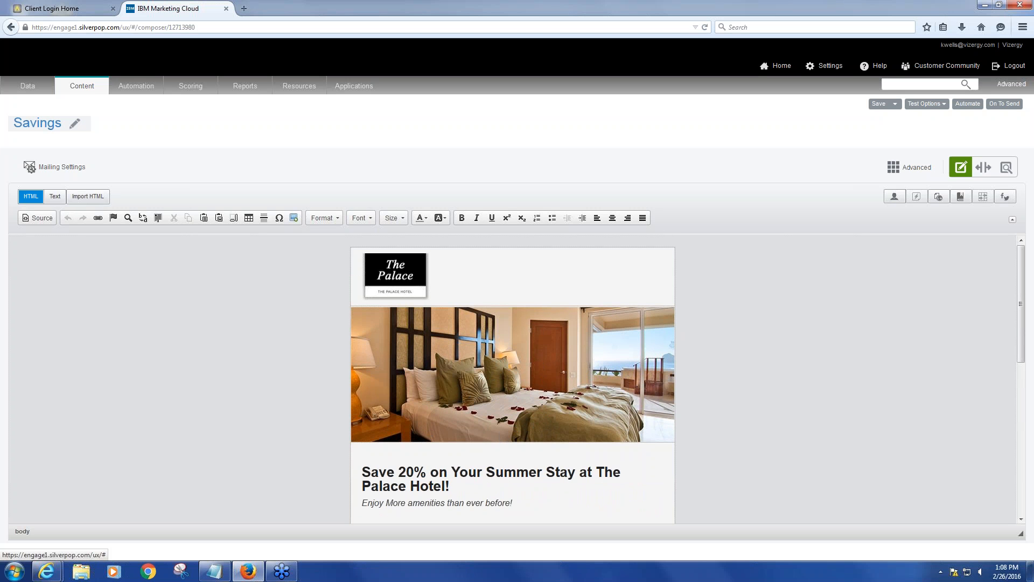
# Save a copy of the mailing, naming it Test Mailing in Shared / The Palace Hotel
pyautogui.click(896, 106)
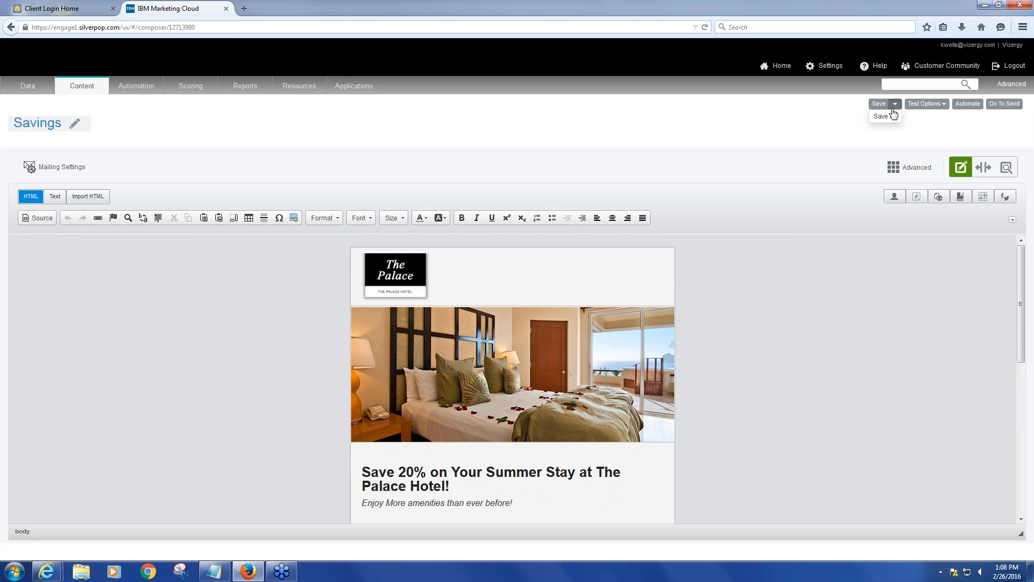
pyautogui.click(884, 118)
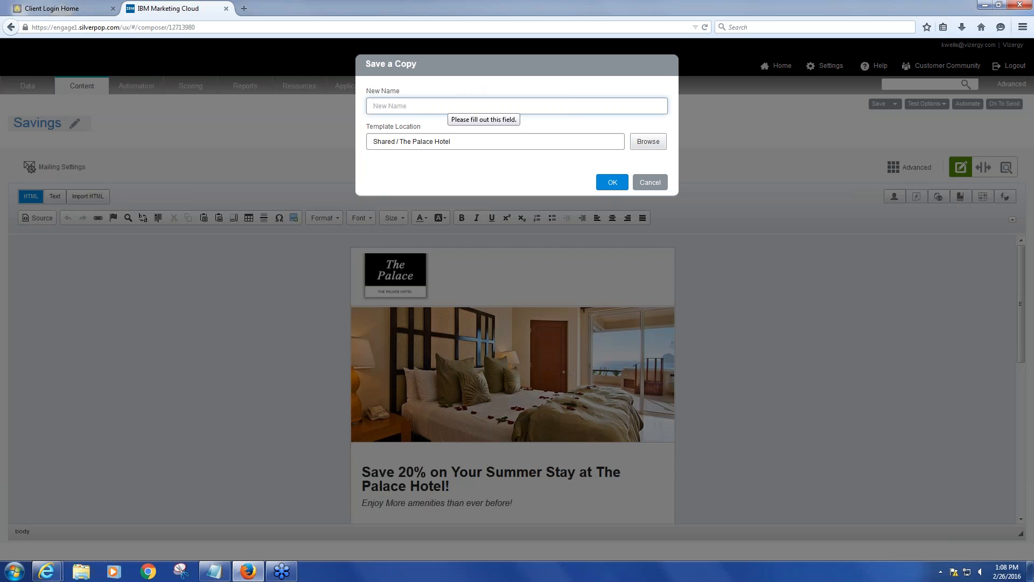
pyautogui.write('T')
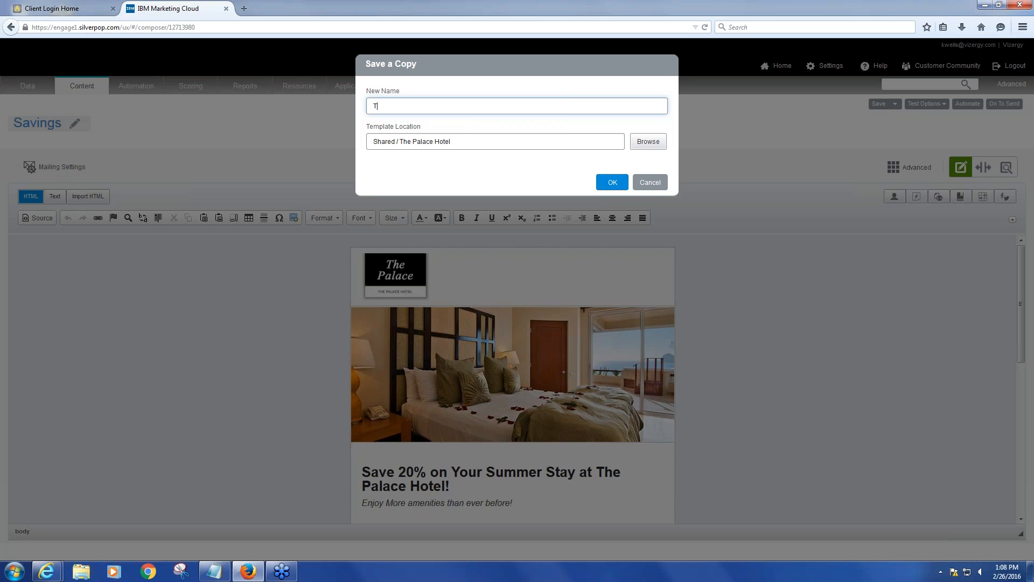
pyautogui.write('est Mailing')
pyautogui.click(612, 183)
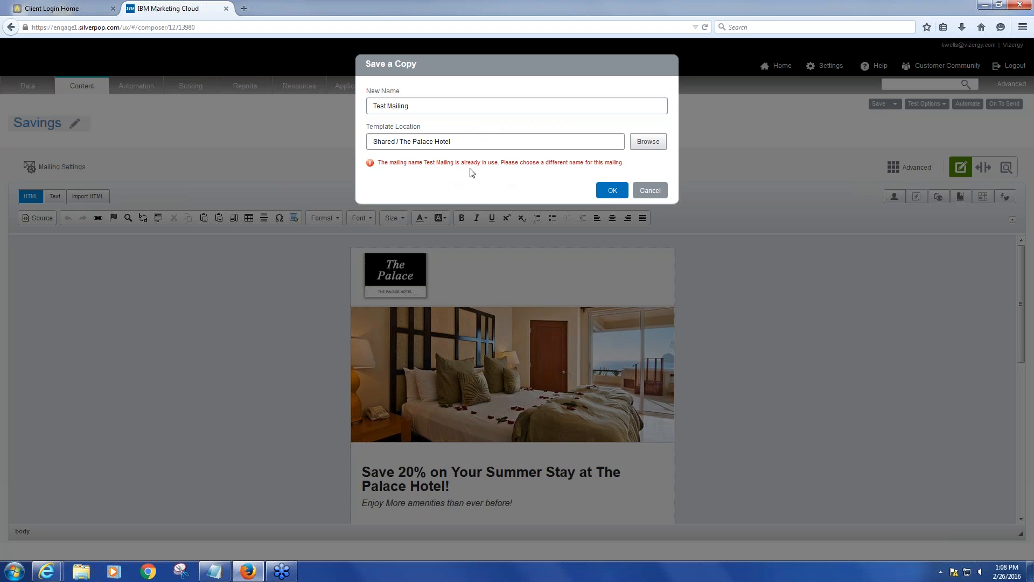
# Append 01 to the copy's name and save it as Test Mailing 01
pyautogui.click(439, 105)
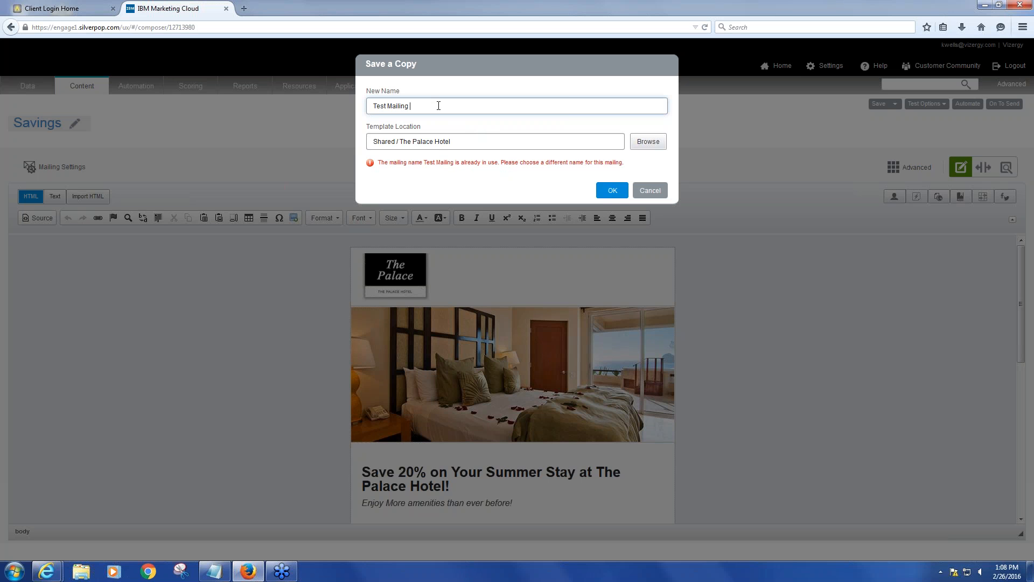
pyautogui.write('01')
pyautogui.click(617, 192)
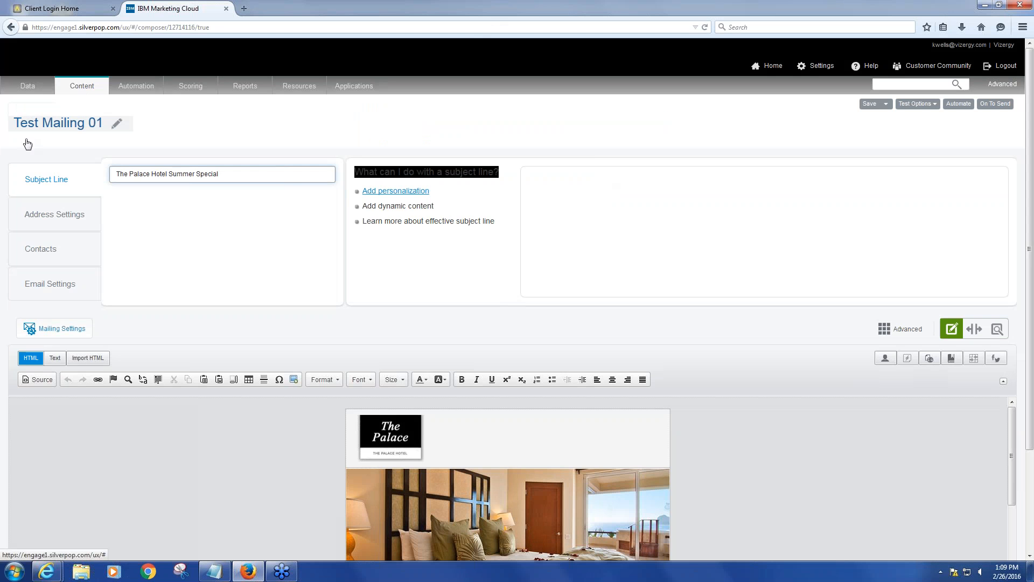
# Return to The Palace Hotel template list, leaving the editor, and reopen Test Mailing 01
pyautogui.moveTo(84, 88)
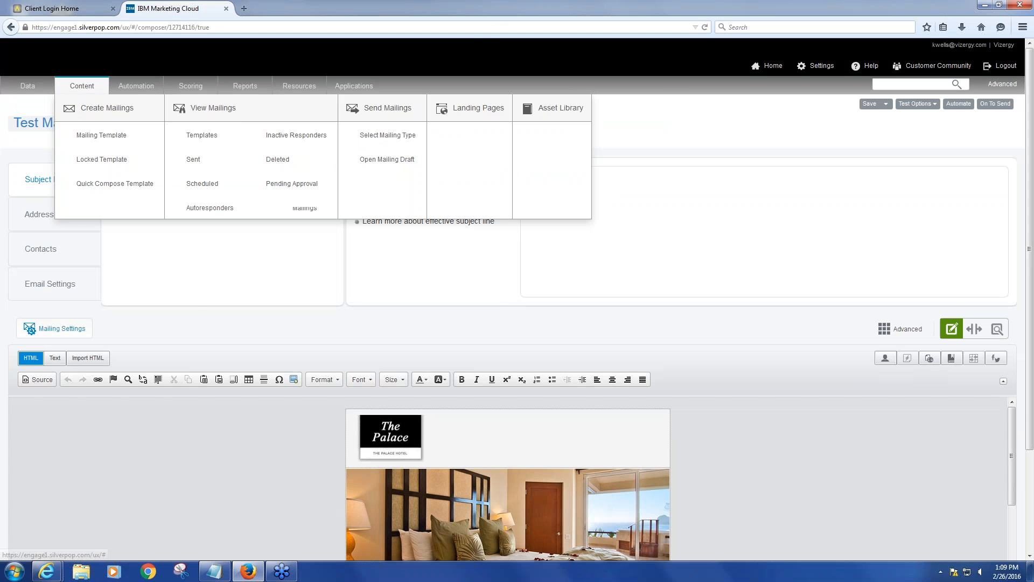
pyautogui.click(210, 144)
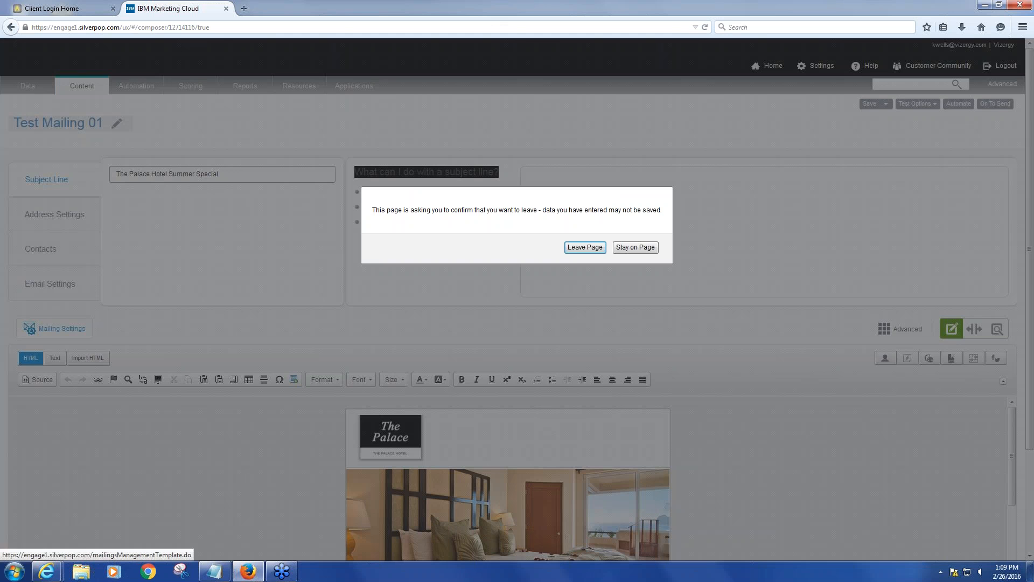
pyautogui.click(583, 250)
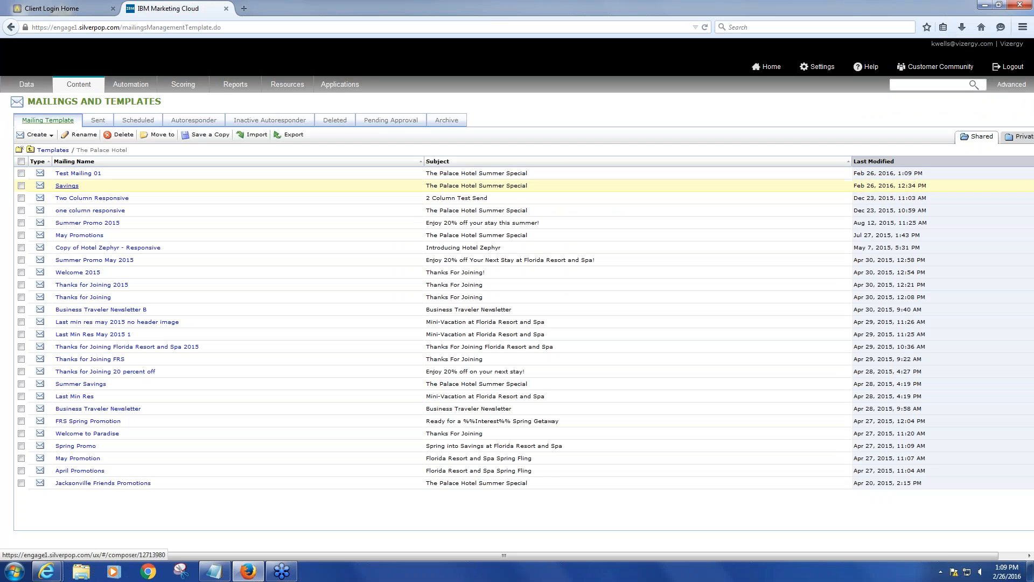
pyautogui.click(71, 185)
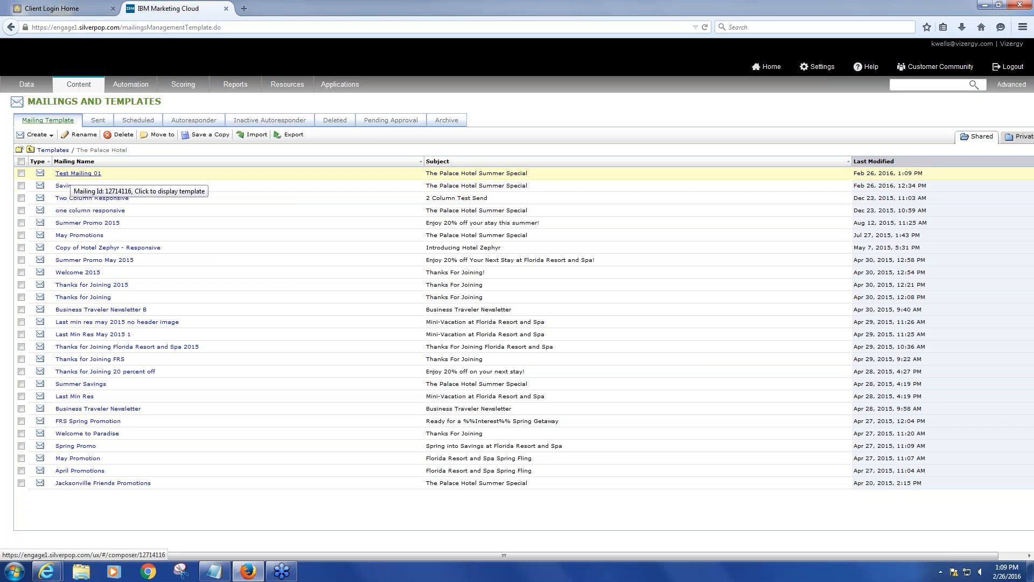
pyautogui.click(75, 174)
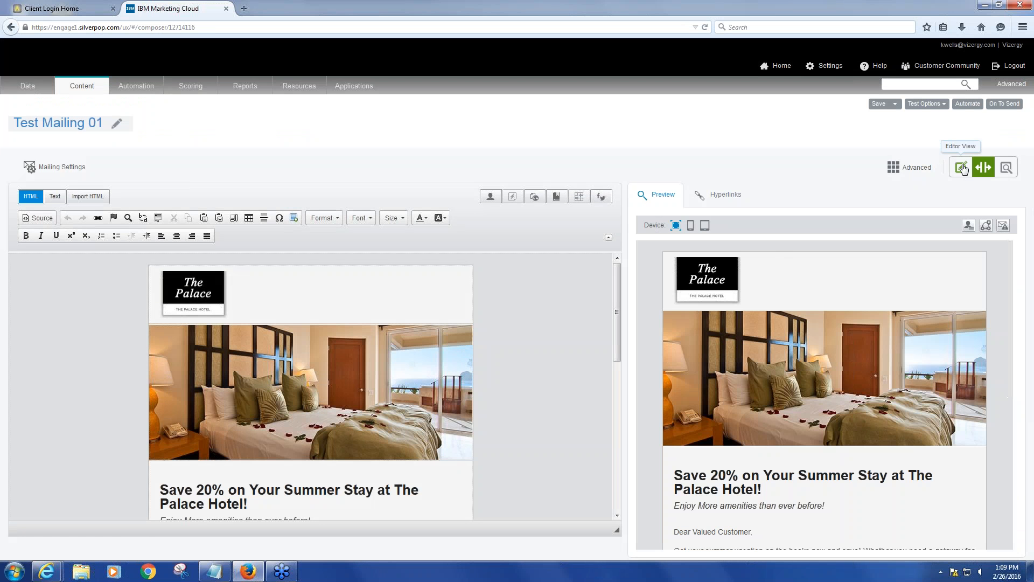
# Open the mailing settings in the edit-only view and replace the subject line with Test
pyautogui.click(962, 167)
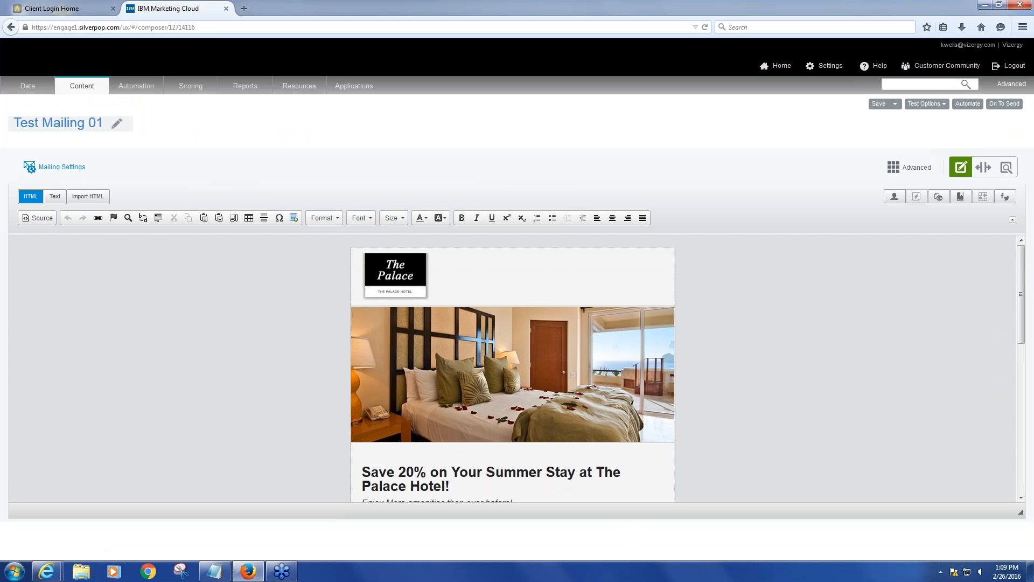
pyautogui.click(54, 168)
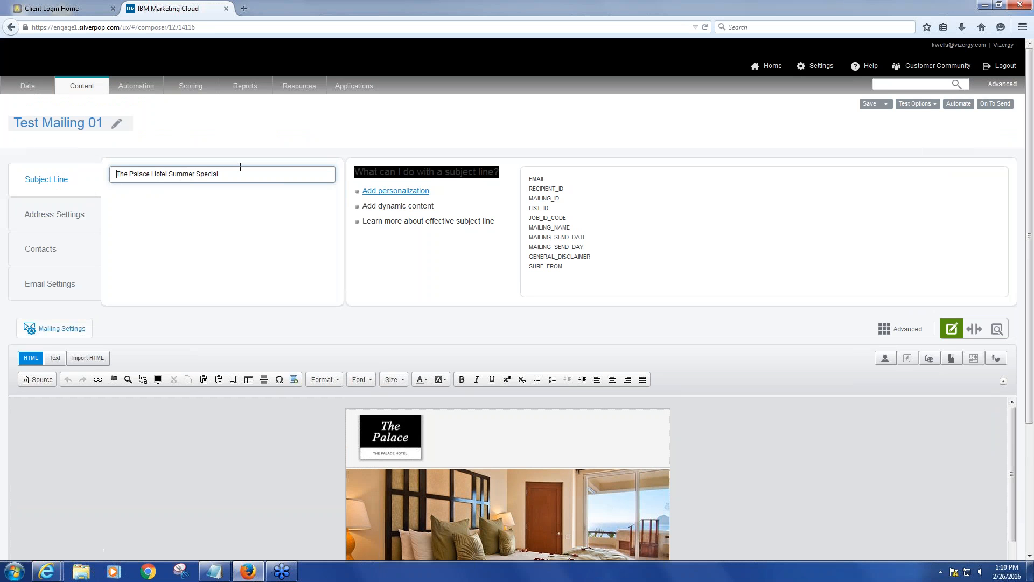
pyautogui.moveTo(245, 170); pyautogui.dragTo(110, 175)
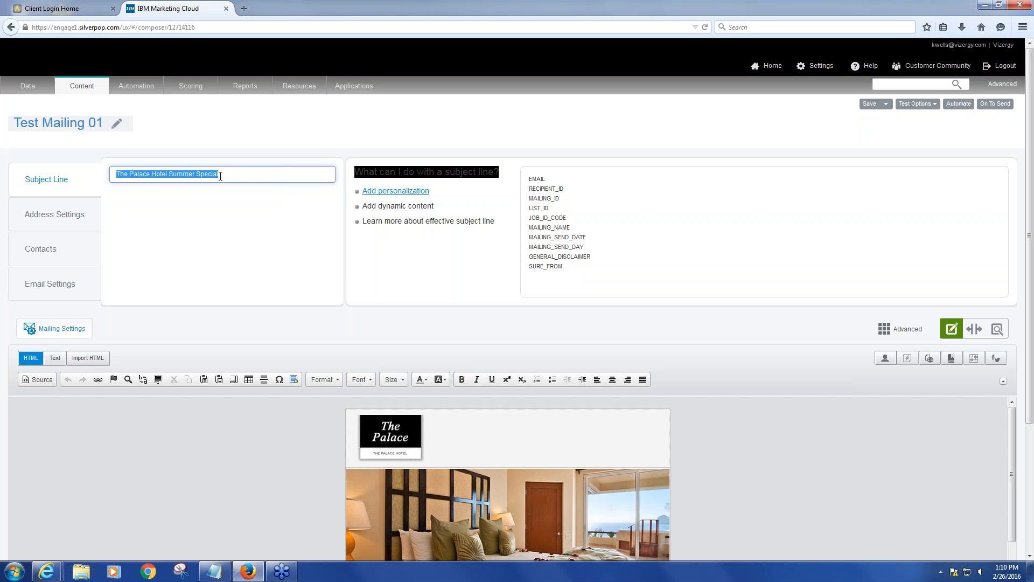
pyautogui.write('Test')
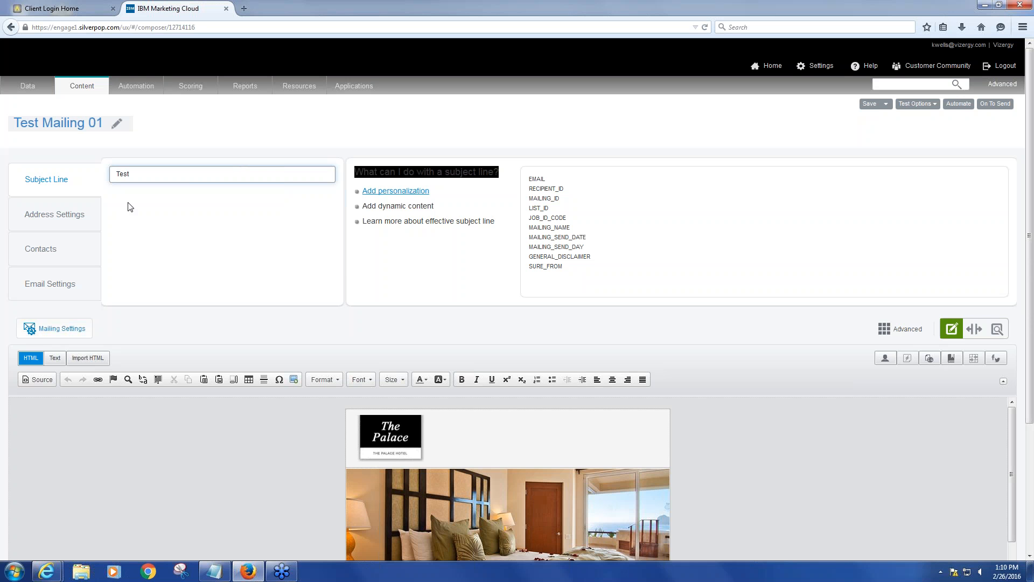
# Open the Contacts settings and try choosing the Palace Hotel folder under The Palace Hotel - Databases as contact source
pyautogui.click(44, 220)
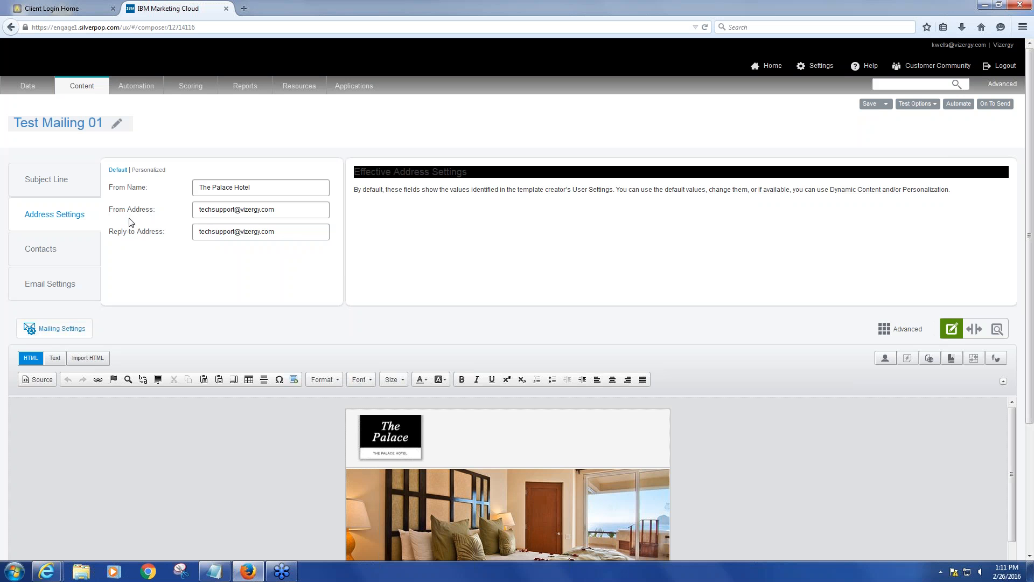
pyautogui.click(47, 258)
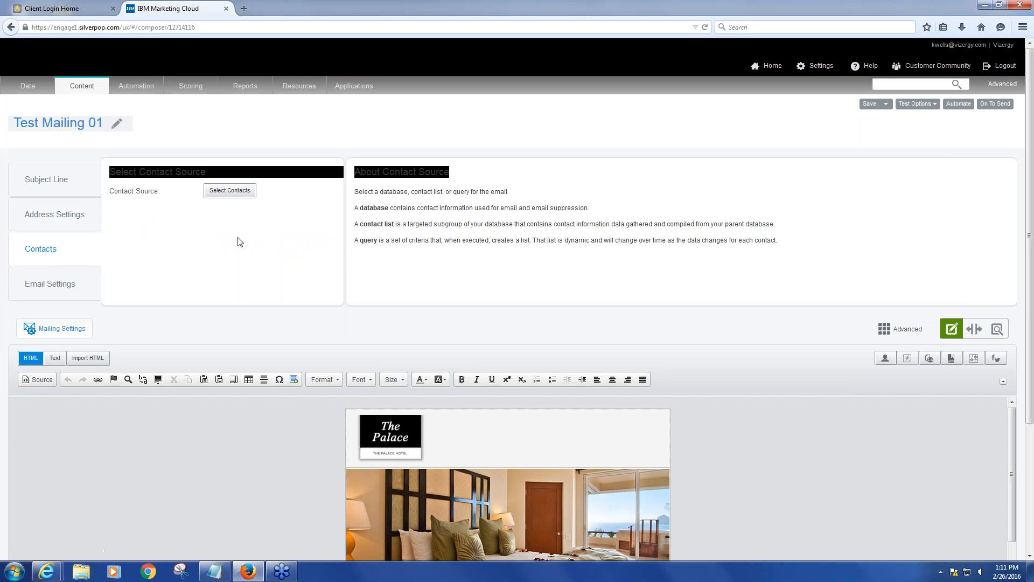
pyautogui.click(238, 194)
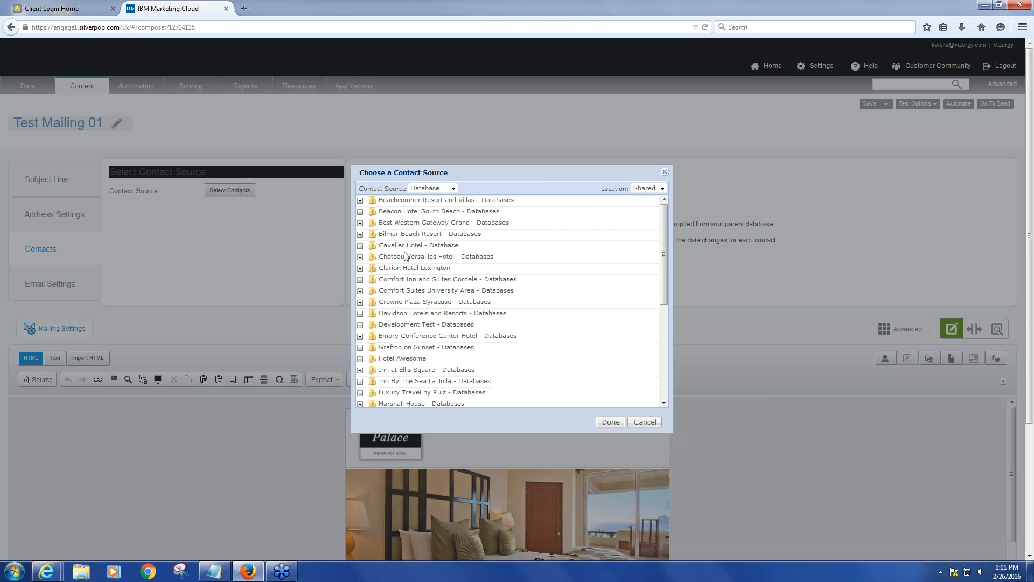
pyautogui.scroll(-5, 377, 295)
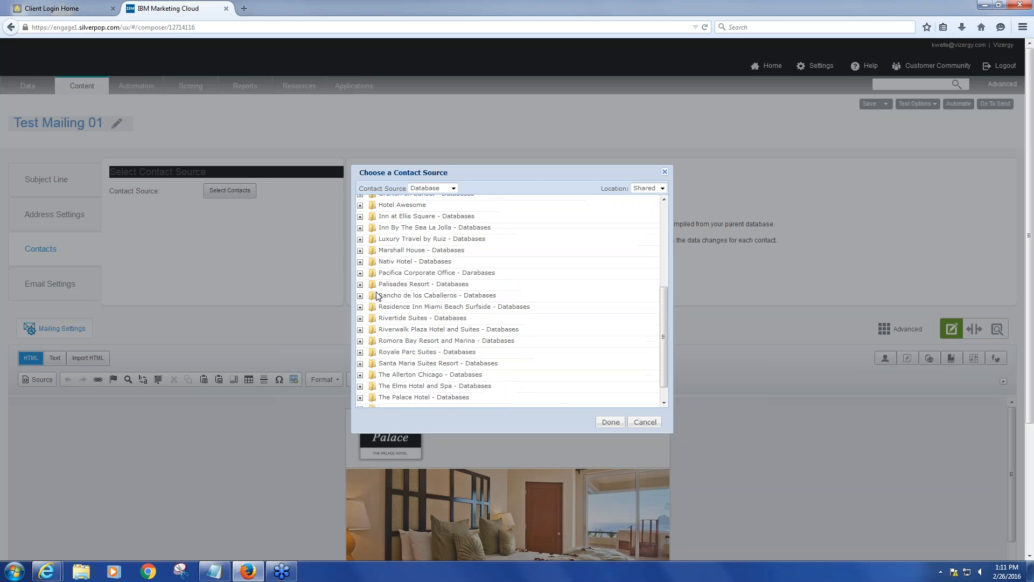
pyautogui.scroll(-2, 377, 295)
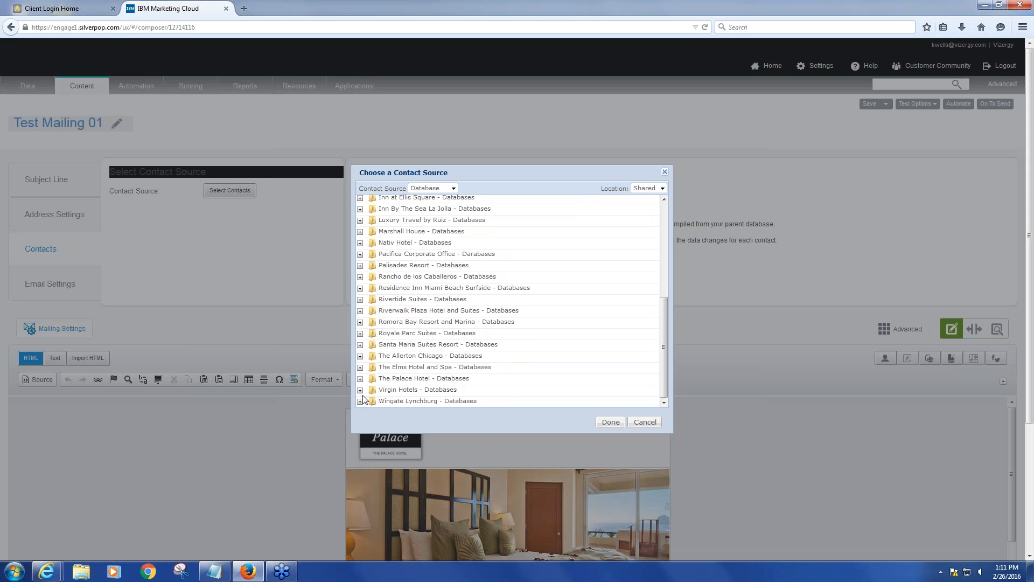
pyautogui.click(360, 379)
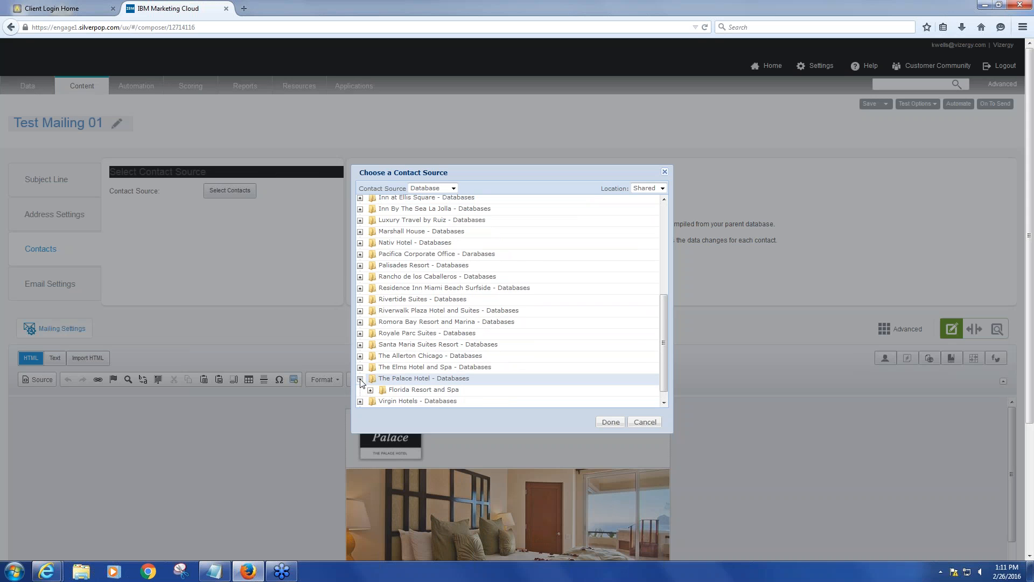
pyautogui.scroll(-1, 442, 385)
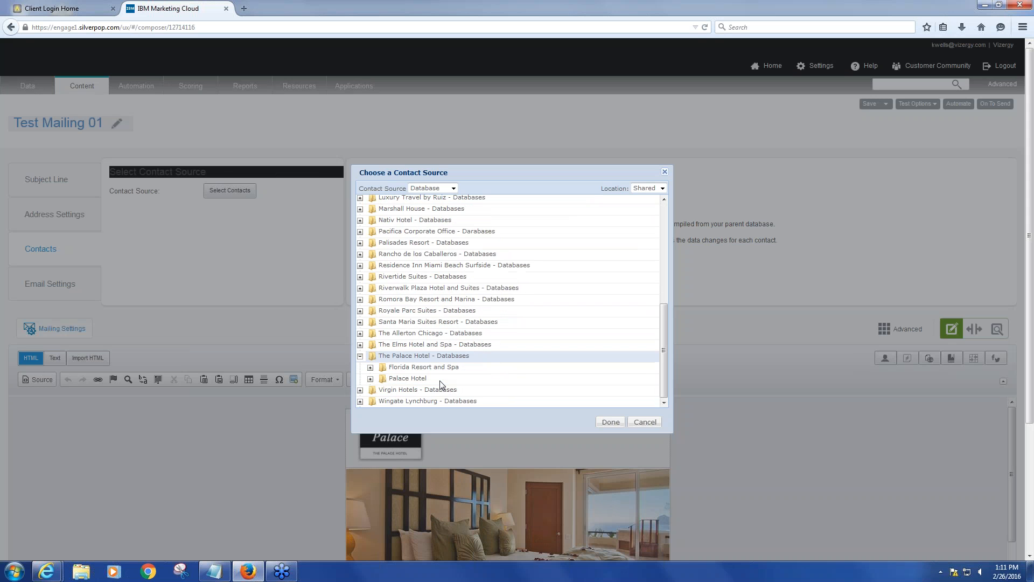
pyautogui.click(409, 380)
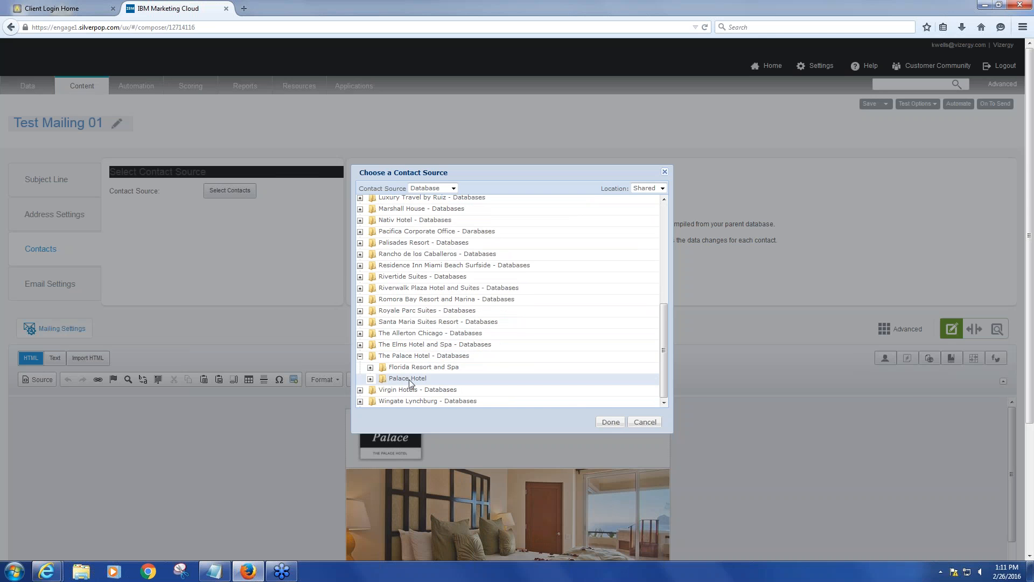
pyautogui.click(604, 423)
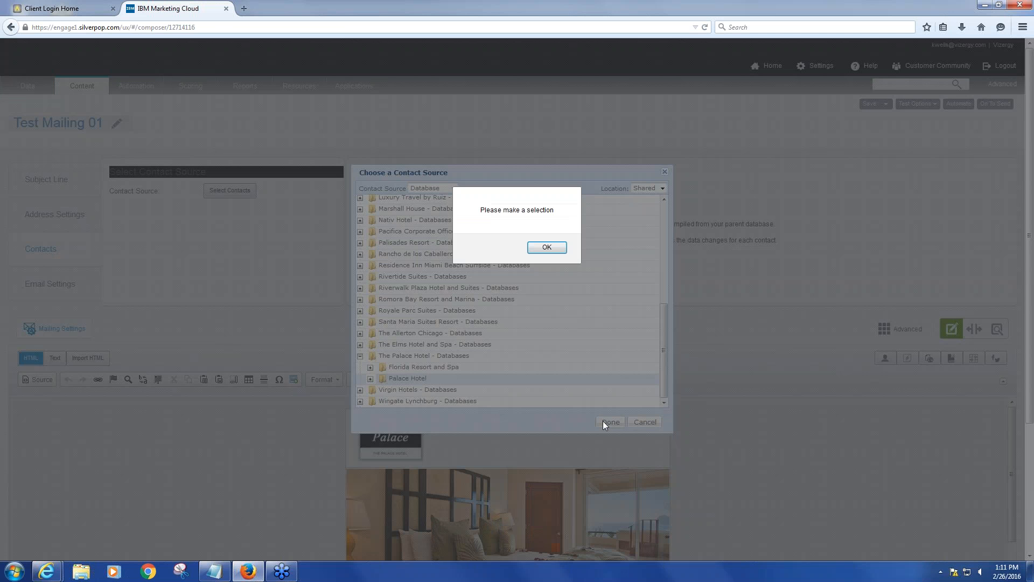
pyautogui.click(542, 250)
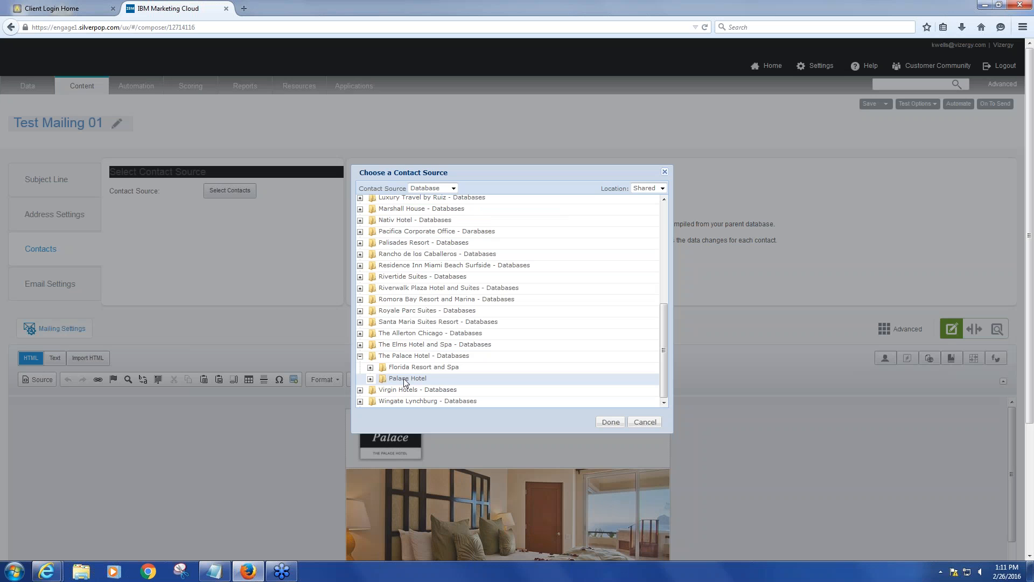
# Set the contact source to Florida Resort and Spa - Main under The Palace Hotel - Databases
pyautogui.doubleClick(404, 379)
pyautogui.click(418, 376)
pyautogui.click(414, 369)
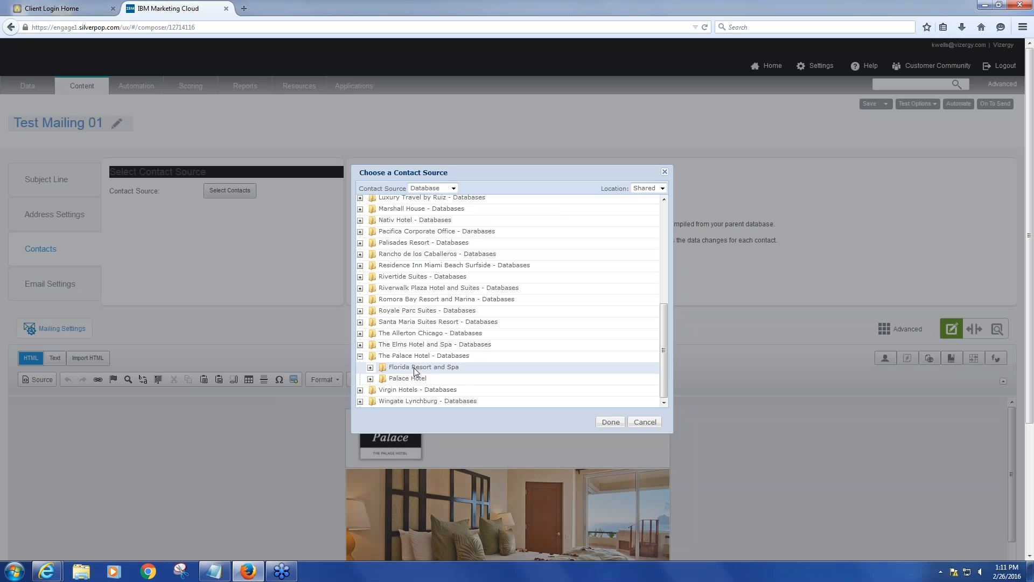
pyautogui.doubleClick(405, 380)
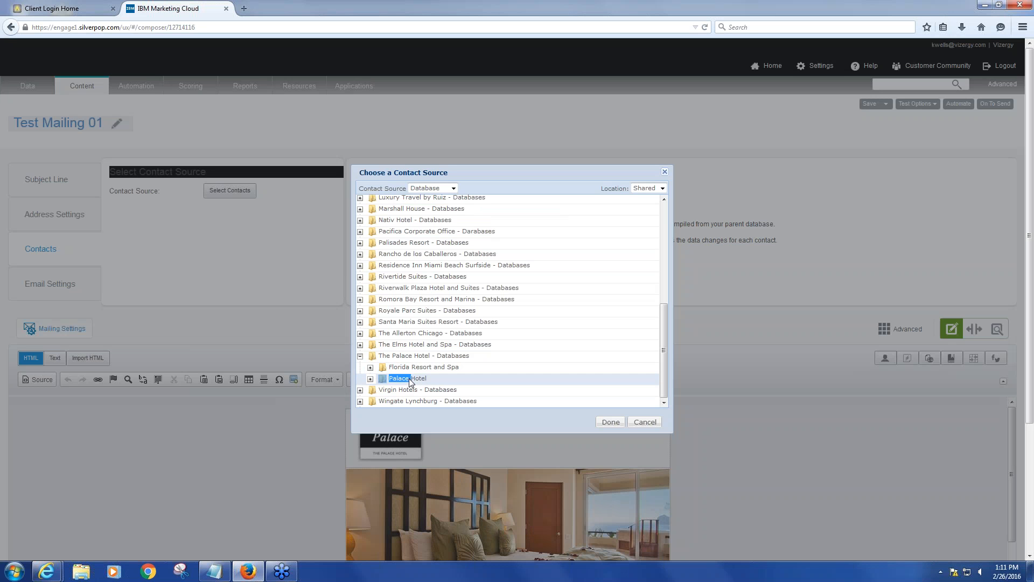
pyautogui.click(370, 379)
pyautogui.click(607, 423)
pyautogui.click(546, 249)
pyautogui.tripleClick(411, 379)
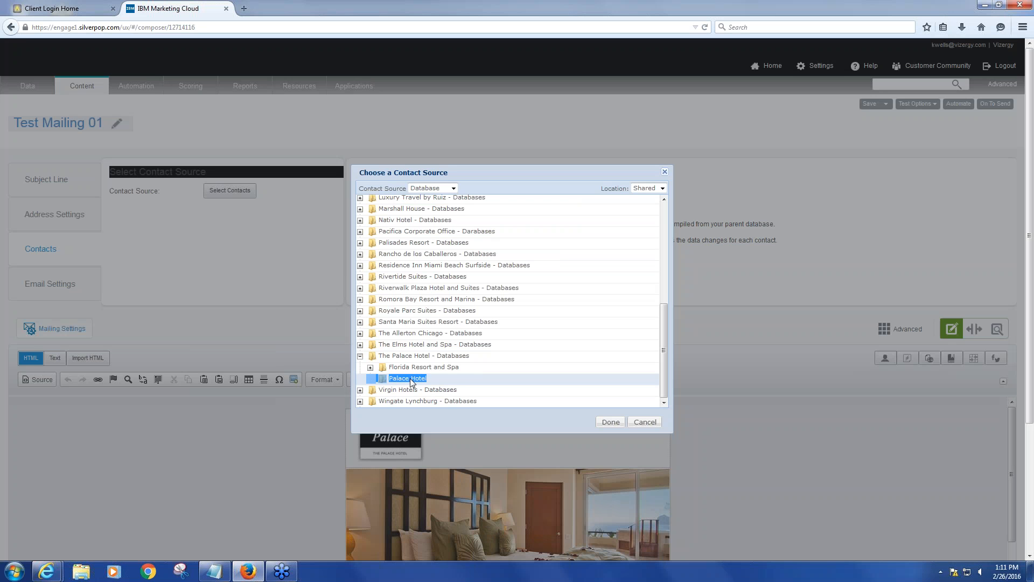
pyautogui.click(370, 366)
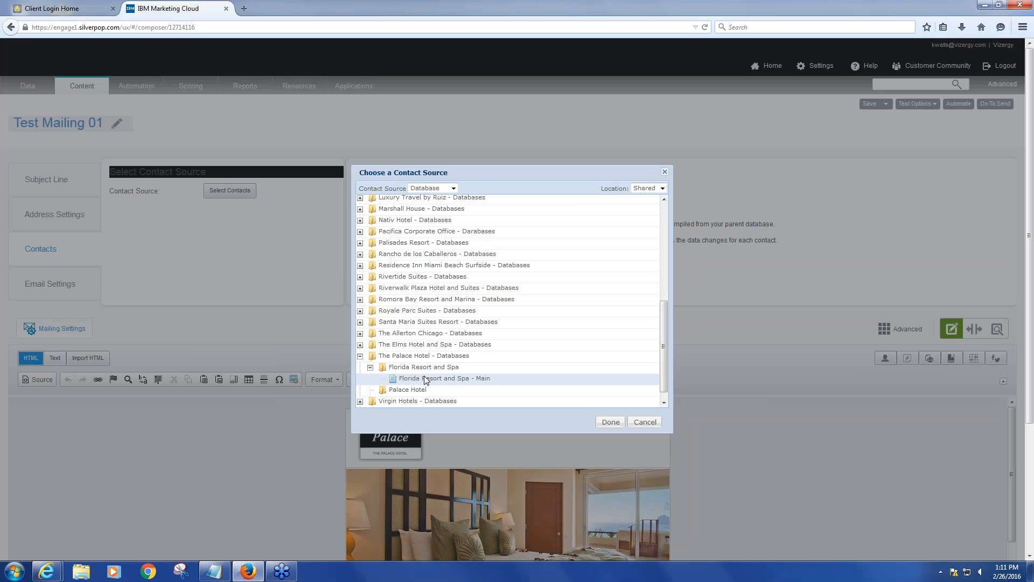
pyautogui.click(608, 421)
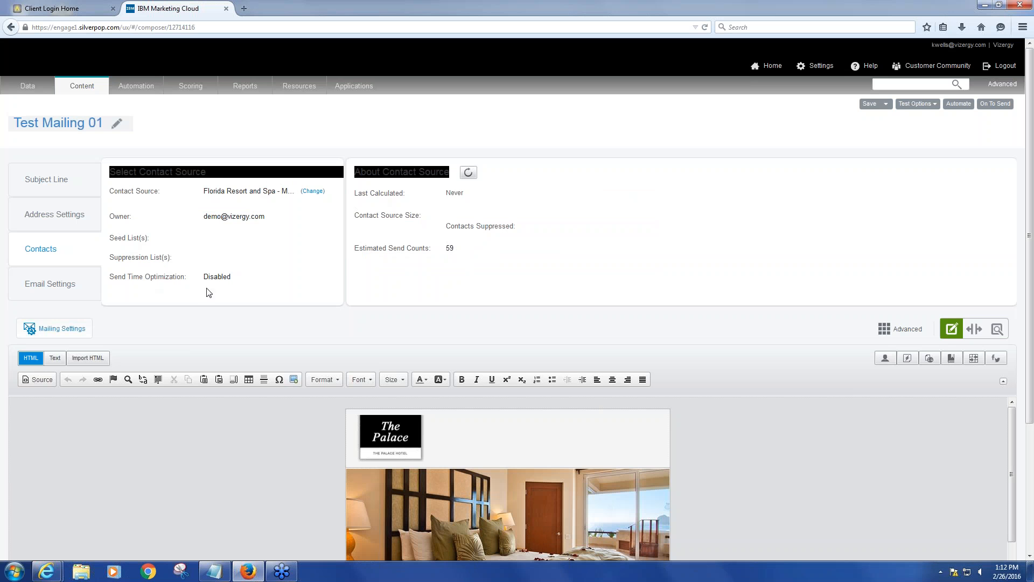
# Review the Email Settings tab and hide the mailing settings panel
pyautogui.click(51, 284)
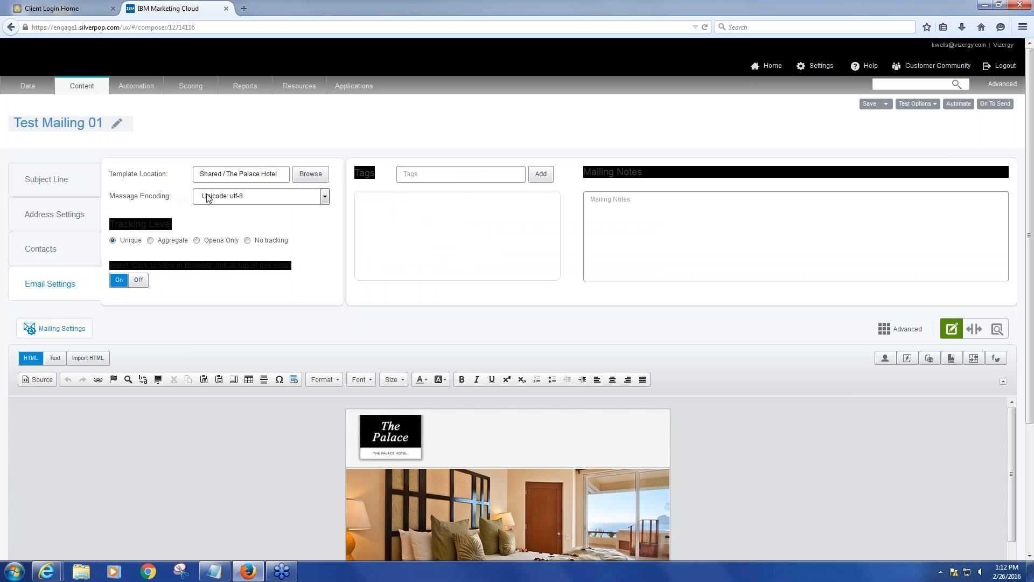
pyautogui.click(59, 330)
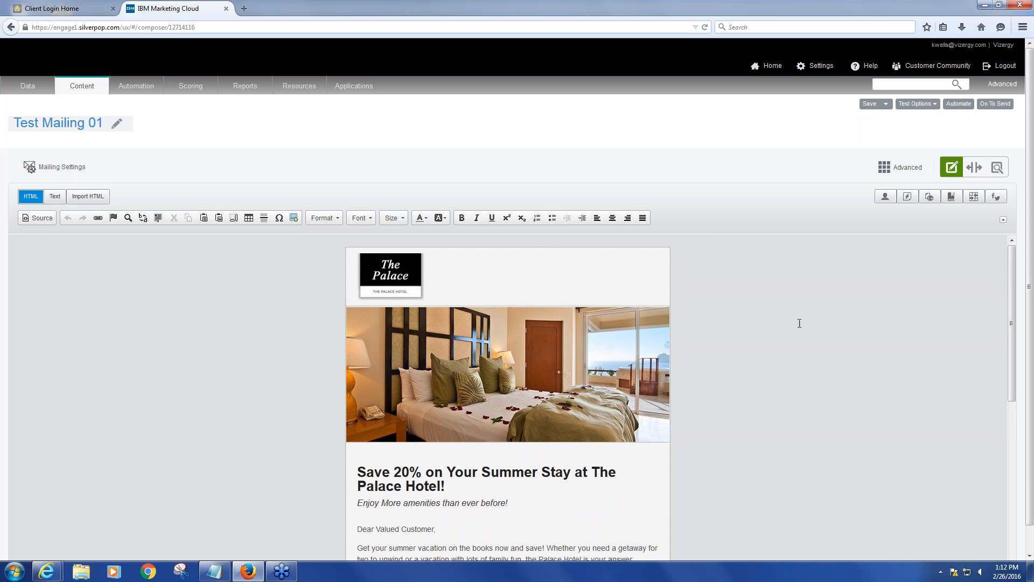
# Open the header photo's image properties and start locating a replacement image file
pyautogui.scroll(-1, 799, 323)
pyautogui.rightClick(497, 364)
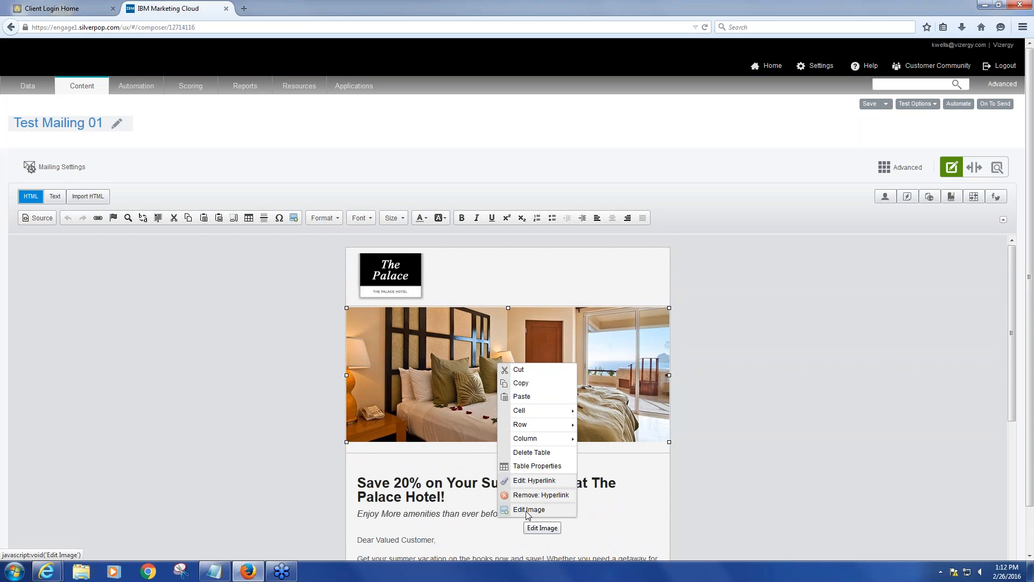
pyautogui.click(527, 512)
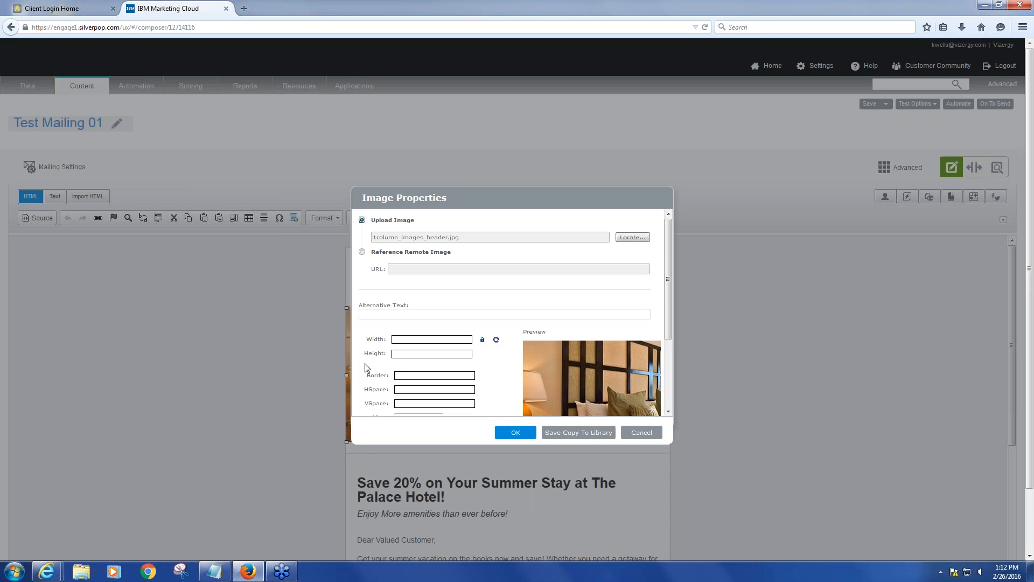
pyautogui.moveTo(667, 240)
pyautogui.mouseDown()
pyautogui.moveTo(674, 306)
pyautogui.moveTo(668, 246)
pyautogui.moveTo(652, 239)
pyautogui.mouseUp()
pyautogui.click(645, 243)
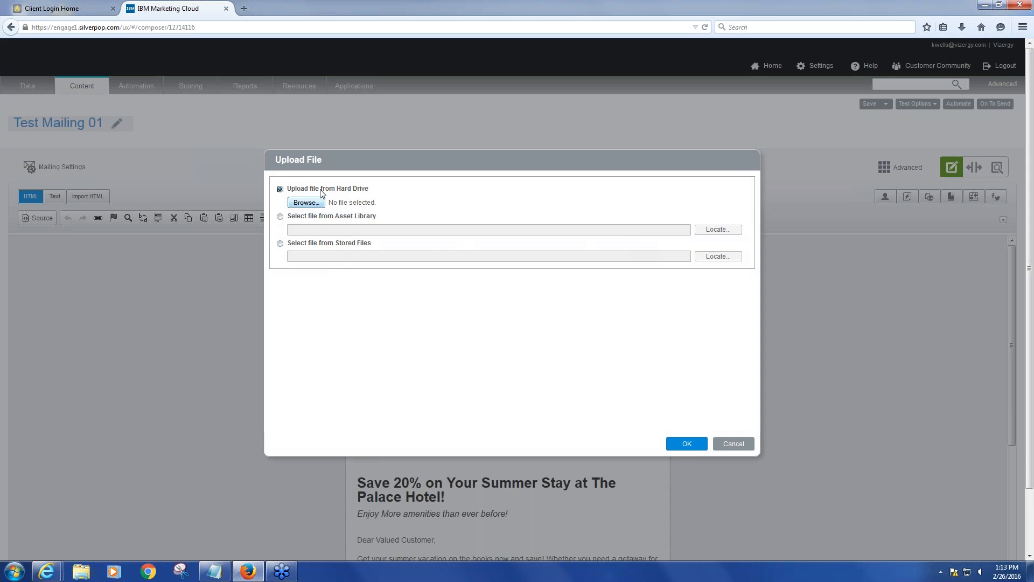
pyautogui.click(305, 203)
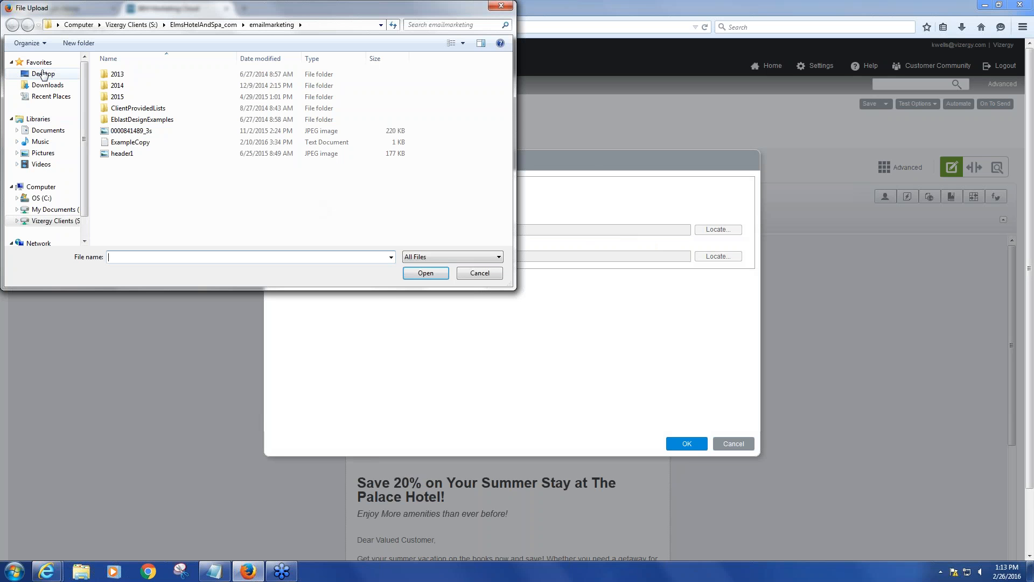
pyautogui.click(43, 74)
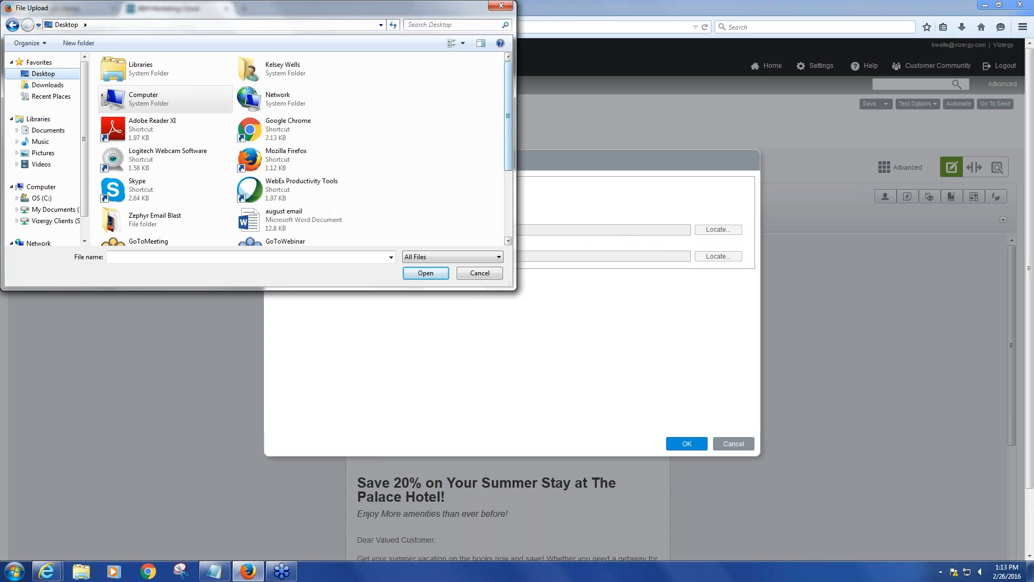
pyautogui.scroll(-4, 161, 99)
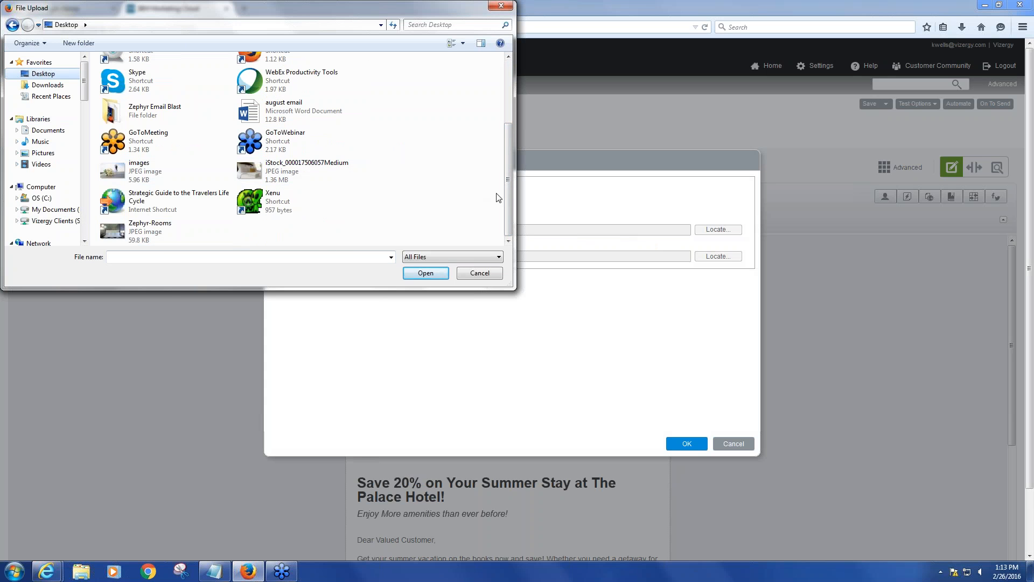
pyautogui.moveTo(508, 176); pyautogui.dragTo(512, 172)
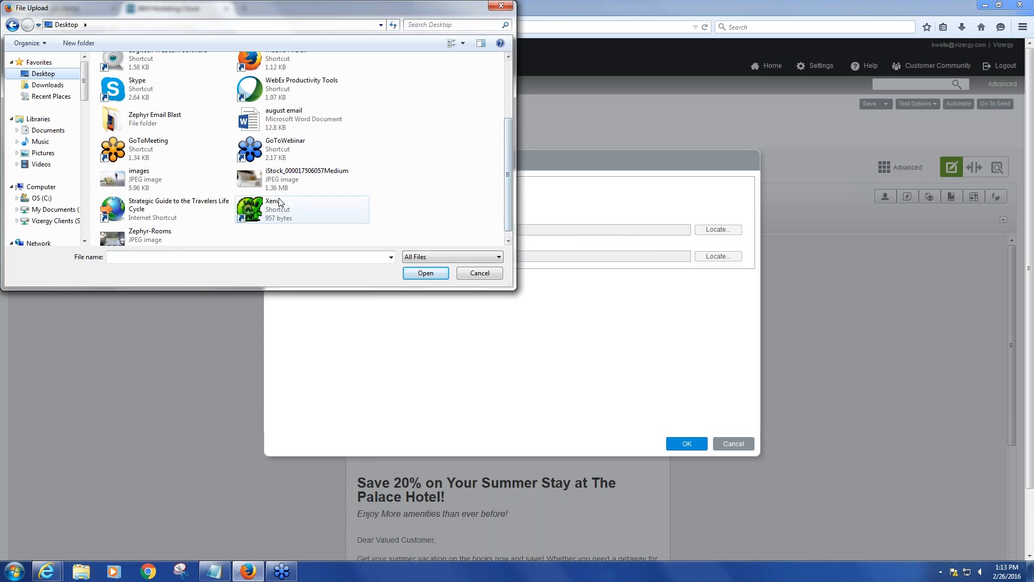
pyautogui.click(301, 178)
pyautogui.click(421, 272)
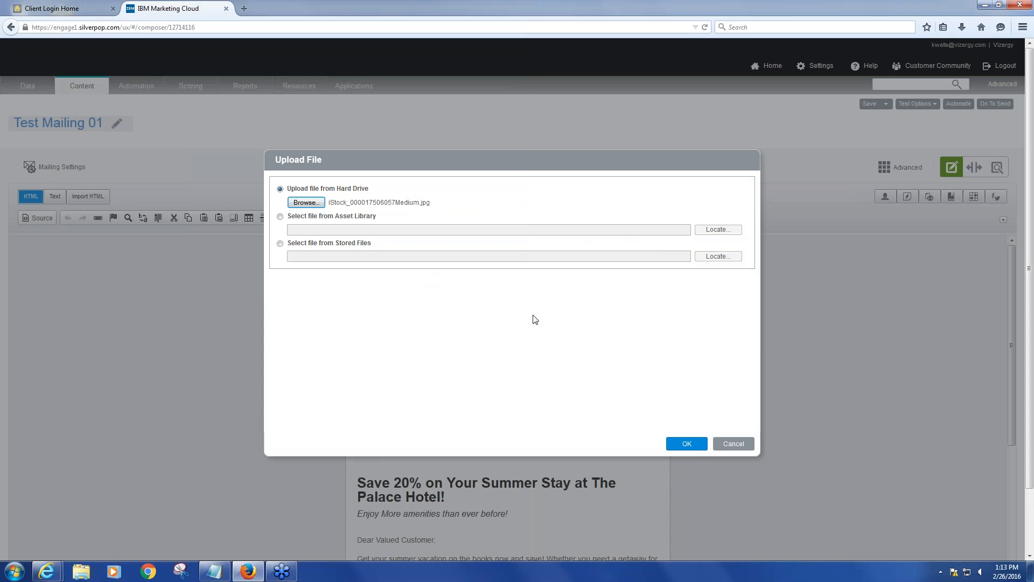
pyautogui.click(686, 445)
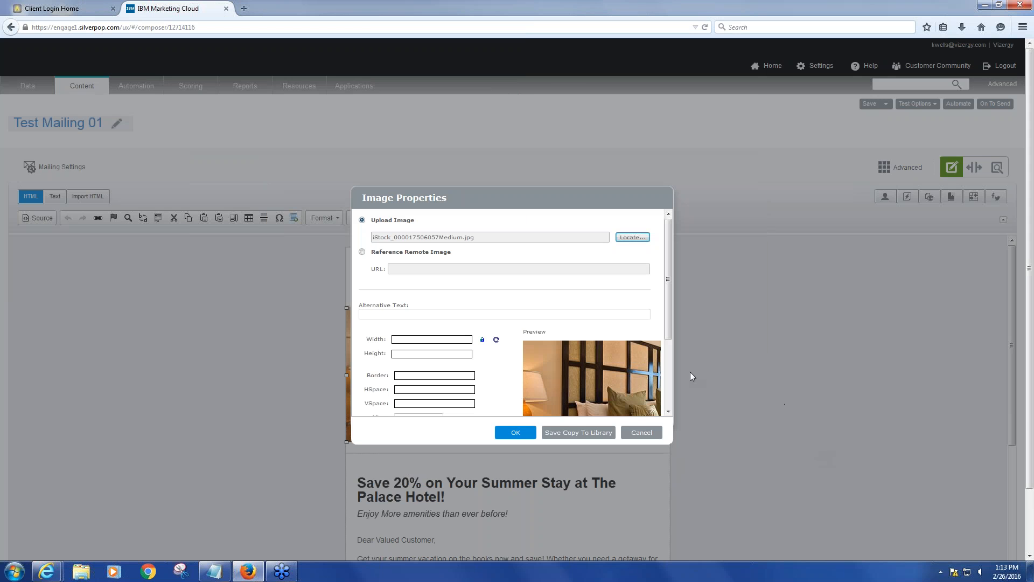
# Set the new header image's width to 600 and apply the image properties
pyautogui.scroll(-3, 669, 329)
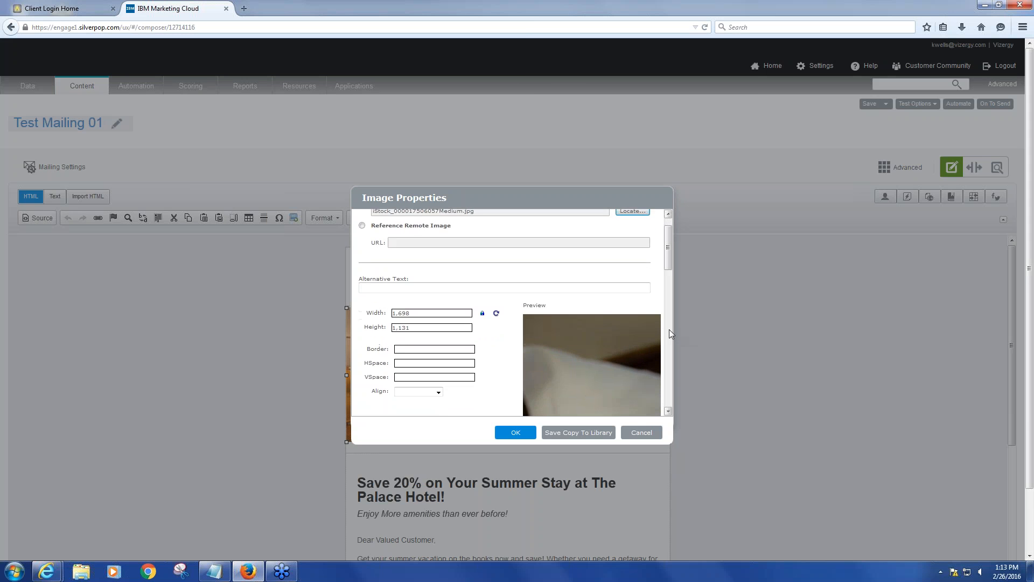
pyautogui.scroll(3, 588, 369)
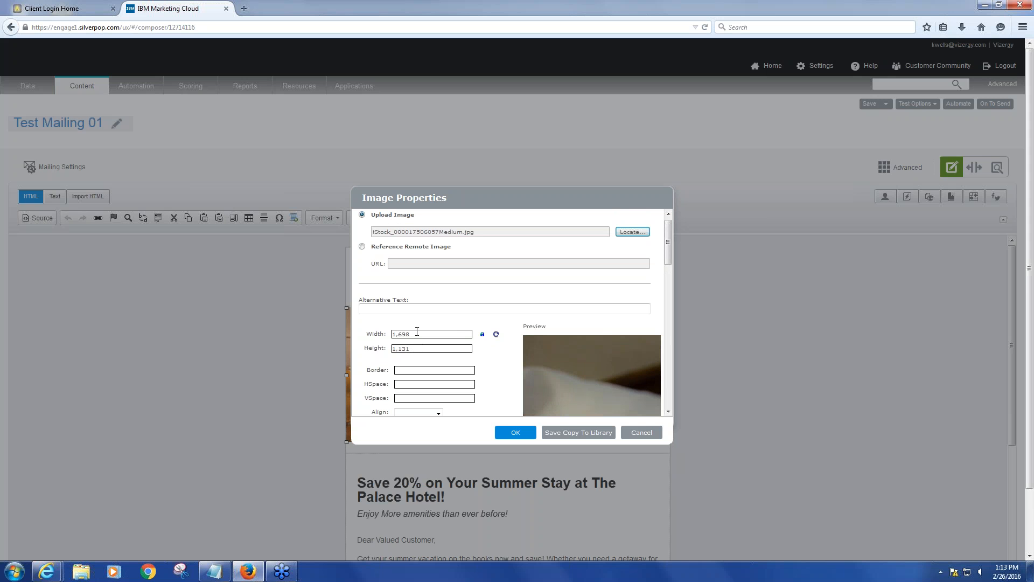
pyautogui.moveTo(417, 331); pyautogui.dragTo(377, 330)
pyautogui.write('600')
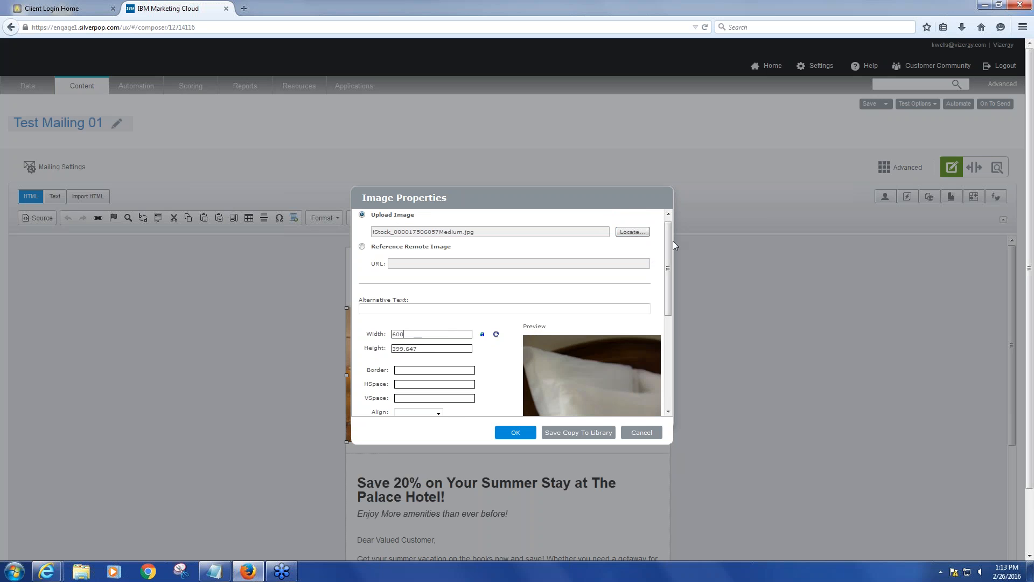
pyautogui.scroll(-5, 650, 311)
pyautogui.scroll(5, 644, 330)
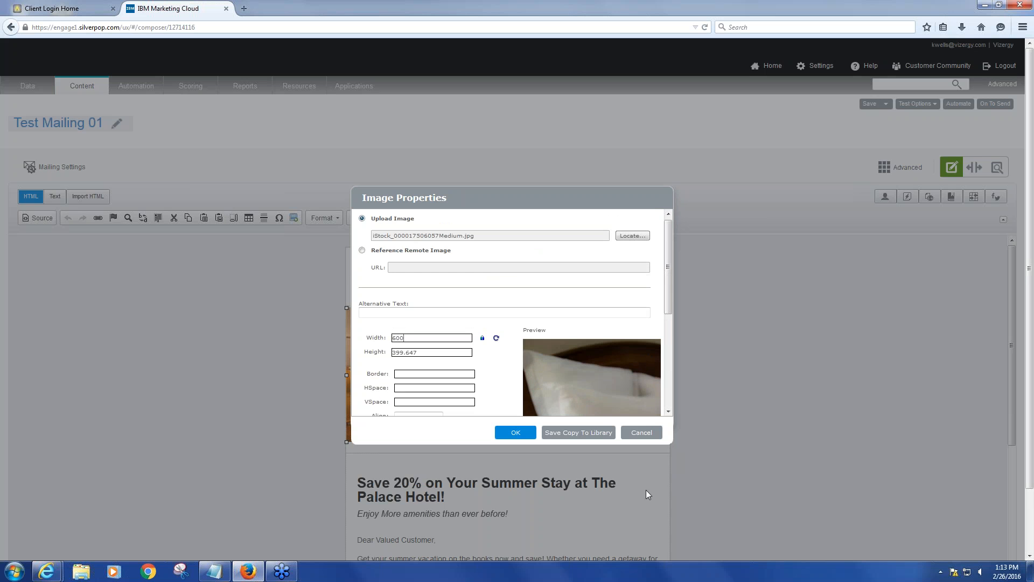
pyautogui.click(523, 432)
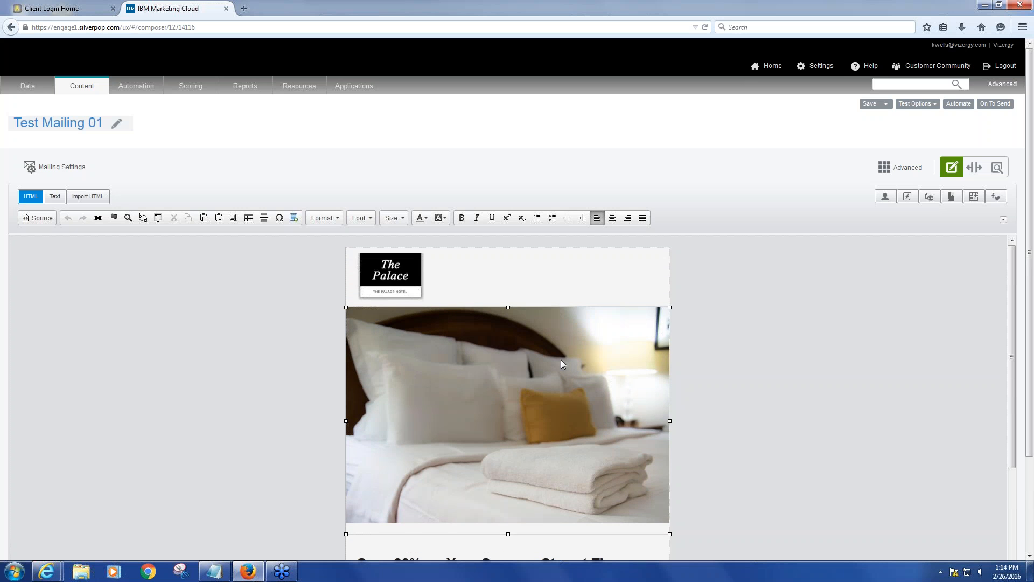
# Review the email layout with the new header photo in place
pyautogui.scroll(-1, 586, 428)
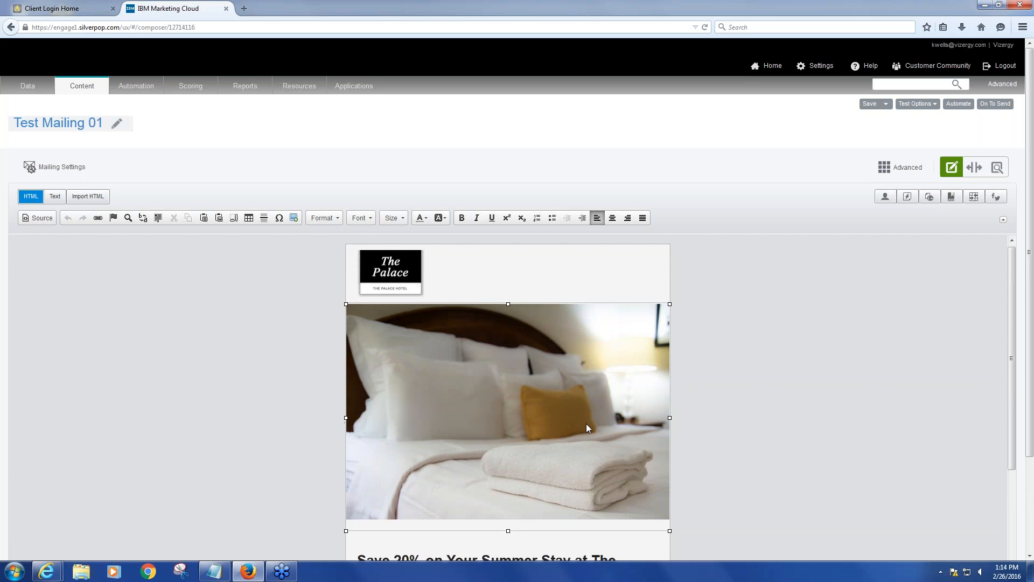
pyautogui.scroll(1, 588, 428)
pyautogui.scroll(-1, 872, 411)
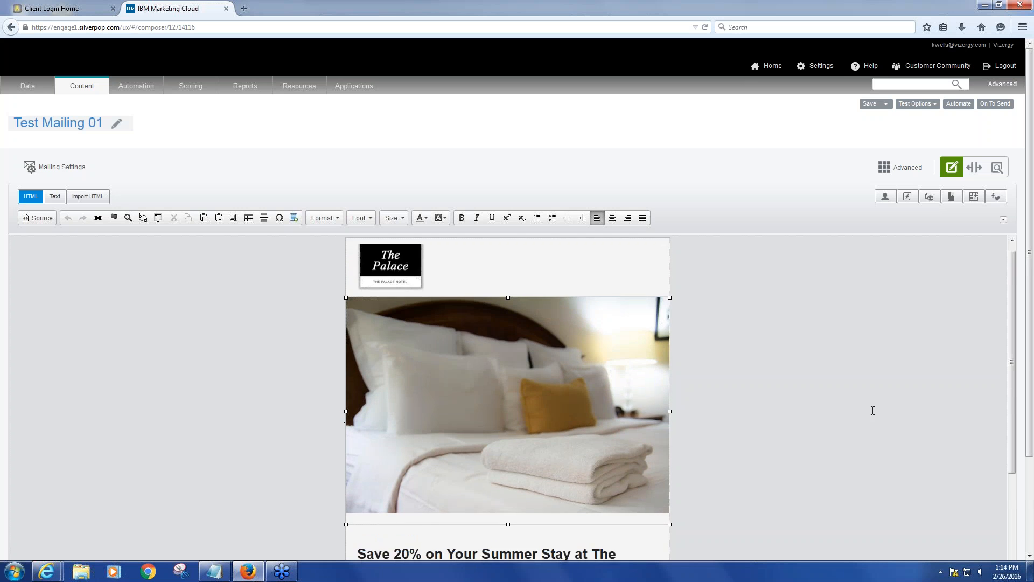
pyautogui.scroll(-2, 872, 410)
pyautogui.scroll(3, 797, 365)
pyautogui.scroll(-2, 798, 365)
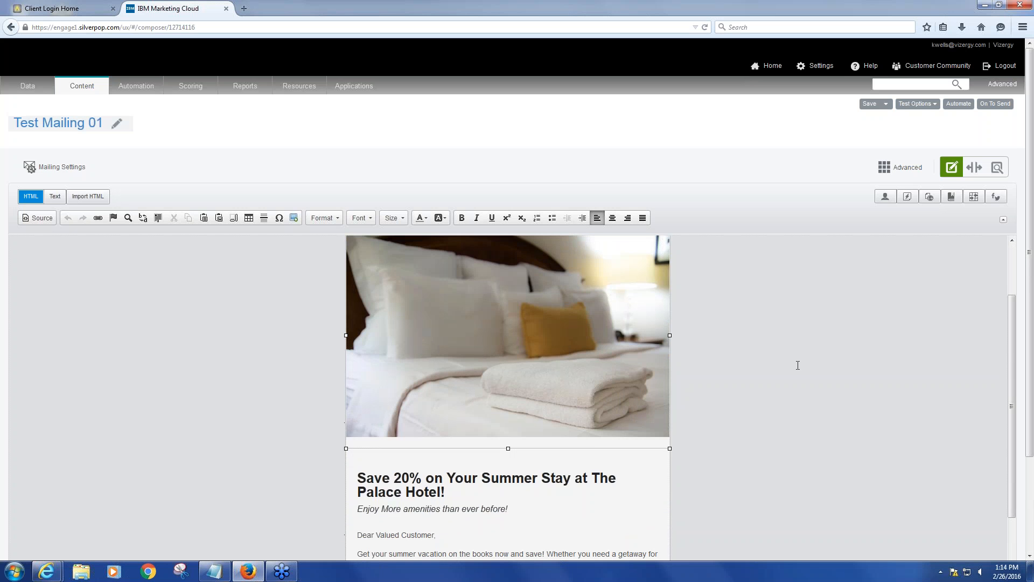
pyautogui.scroll(1, 797, 365)
pyautogui.scroll(-2, 798, 365)
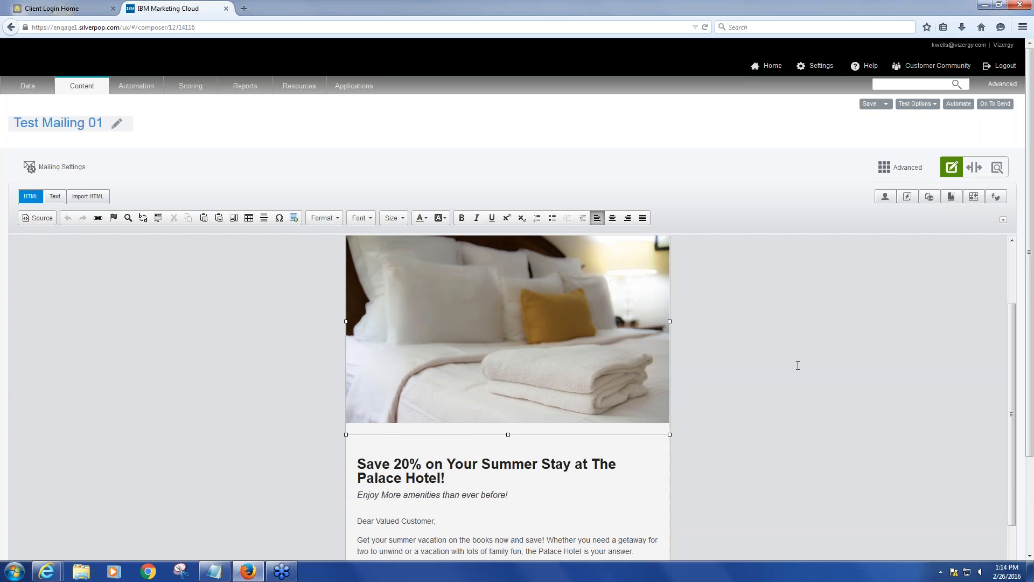
pyautogui.scroll(-2, 798, 366)
pyautogui.scroll(2, 797, 365)
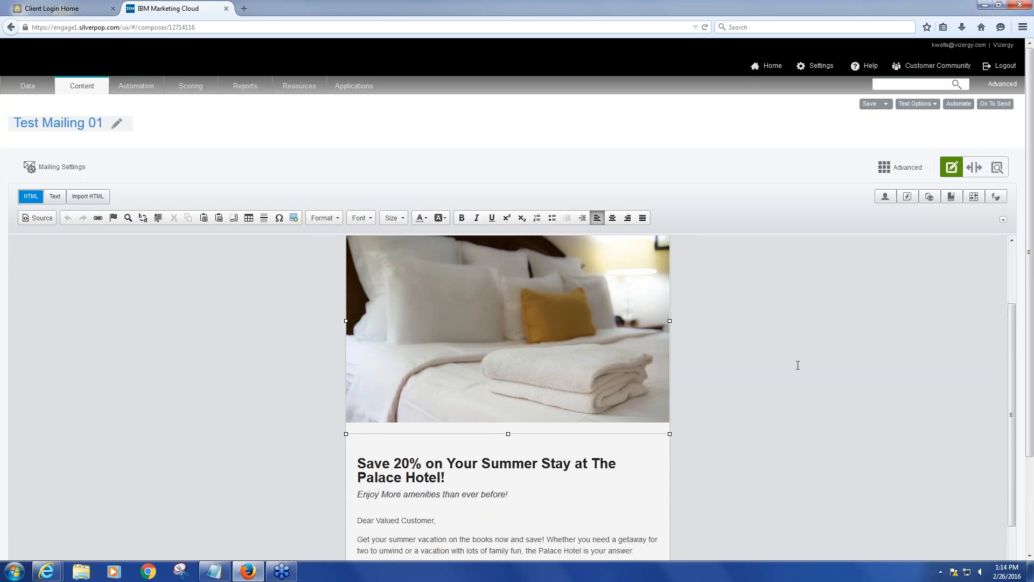
# Examine the context menu options for the header photo and the logo image
pyautogui.rightClick(593, 334)
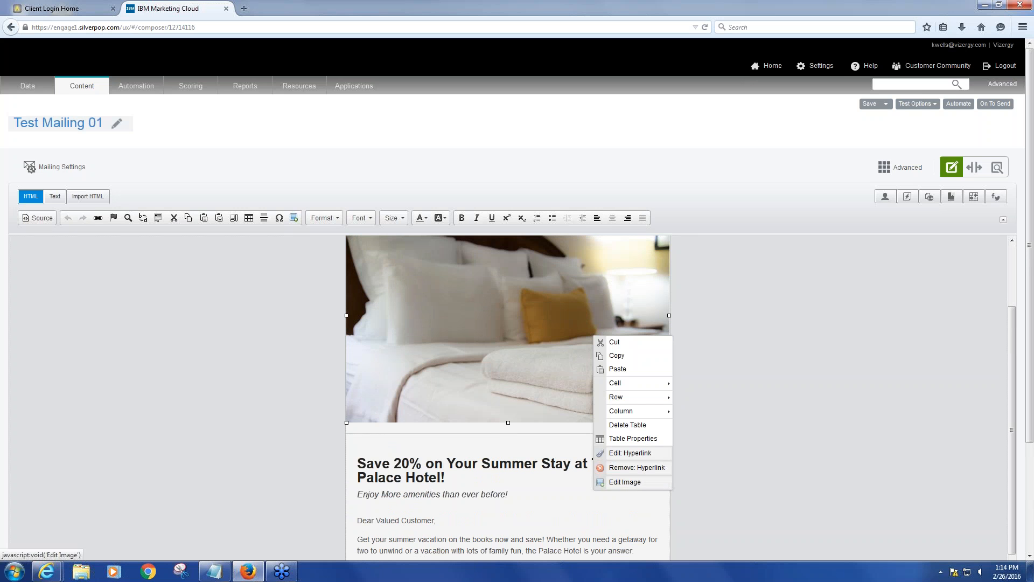
pyautogui.click(770, 458)
pyautogui.scroll(-4, 671, 453)
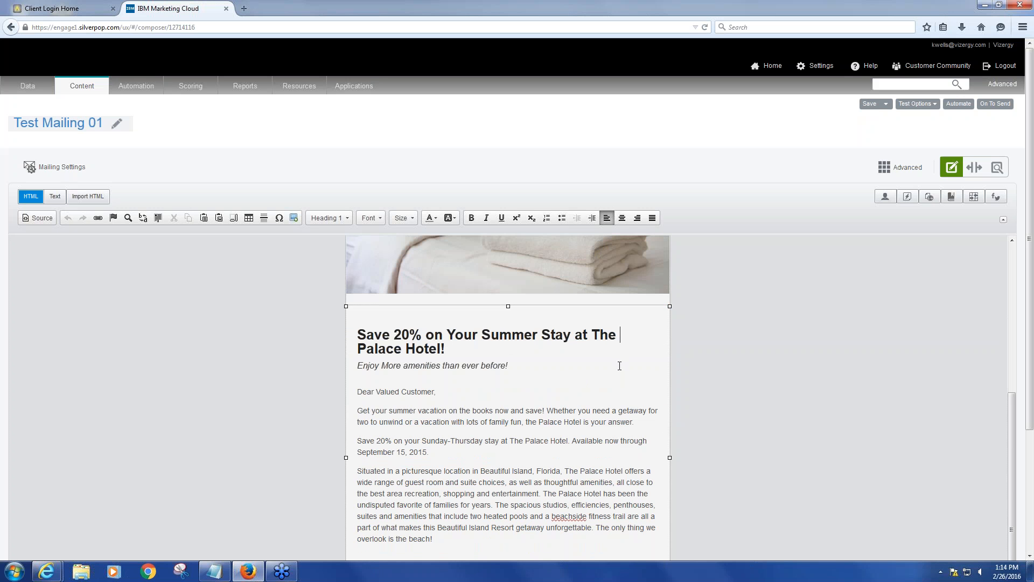
pyautogui.scroll(3, 688, 434)
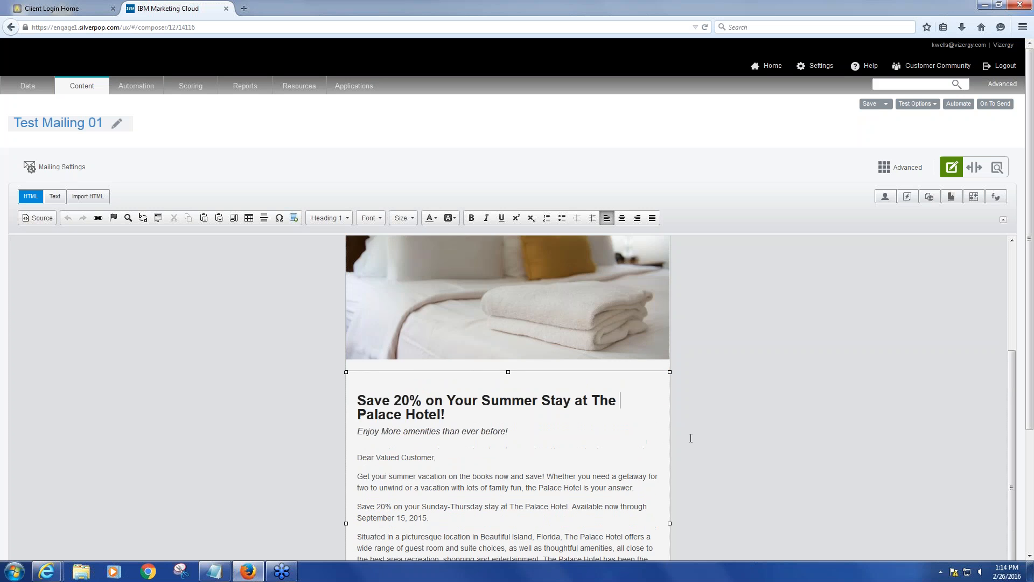
pyautogui.scroll(3, 685, 434)
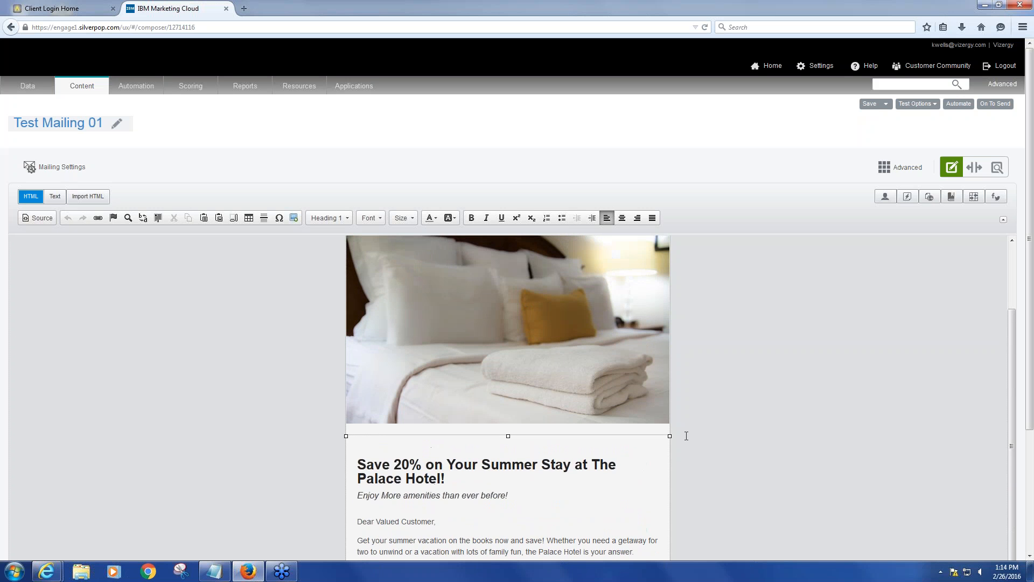
pyautogui.scroll(3, 682, 433)
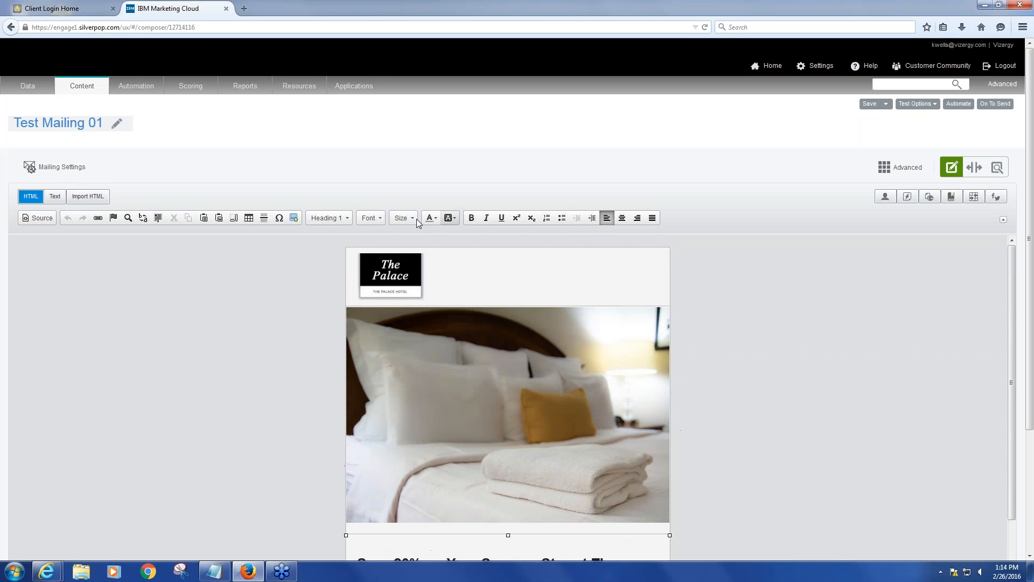
pyautogui.rightClick(401, 279)
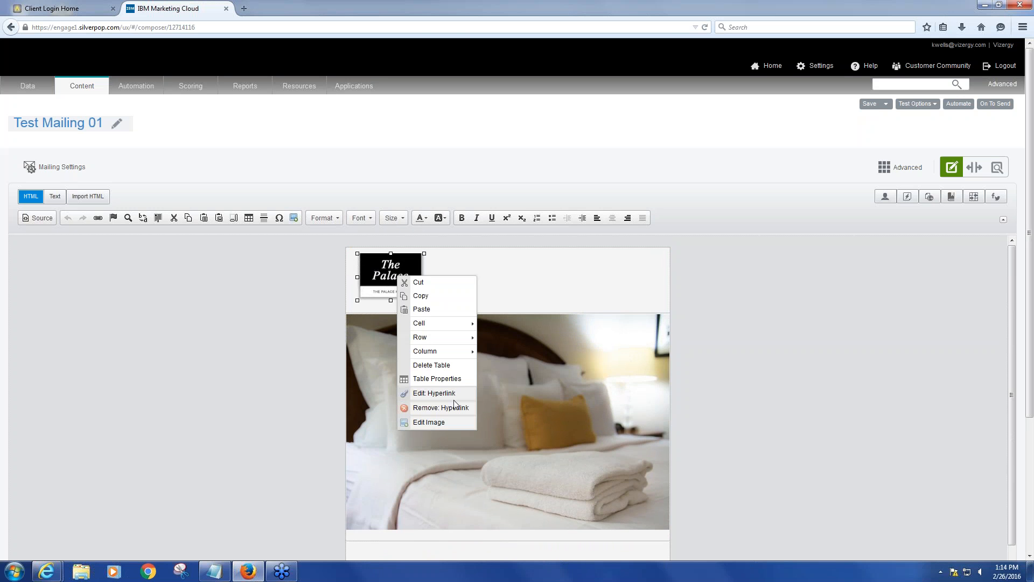
pyautogui.click(719, 323)
pyautogui.scroll(-2, 706, 331)
pyautogui.scroll(-2, 707, 331)
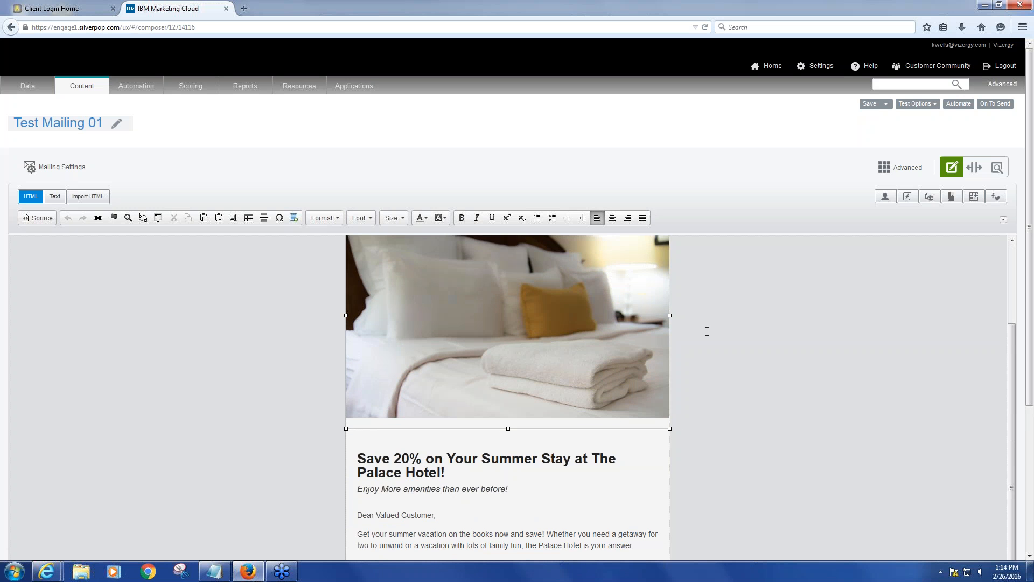
pyautogui.scroll(-1, 706, 331)
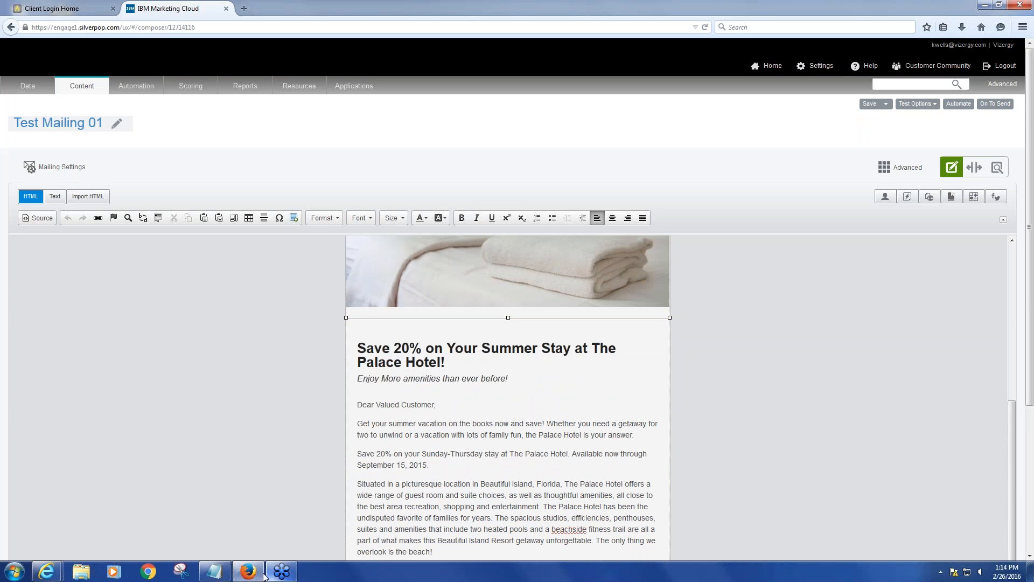
pyautogui.scroll(-2, 683, 386)
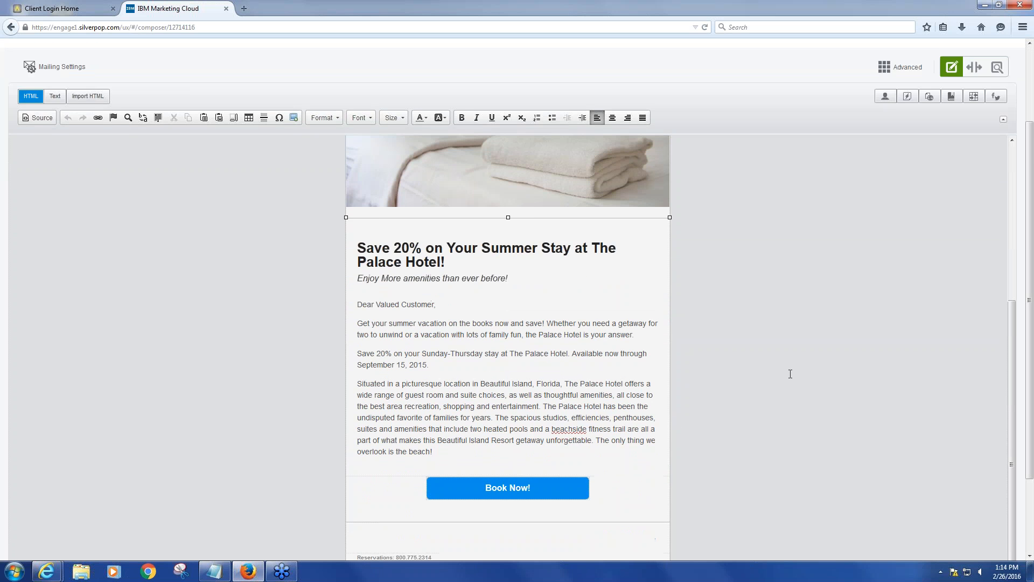
pyautogui.scroll(-1, 754, 344)
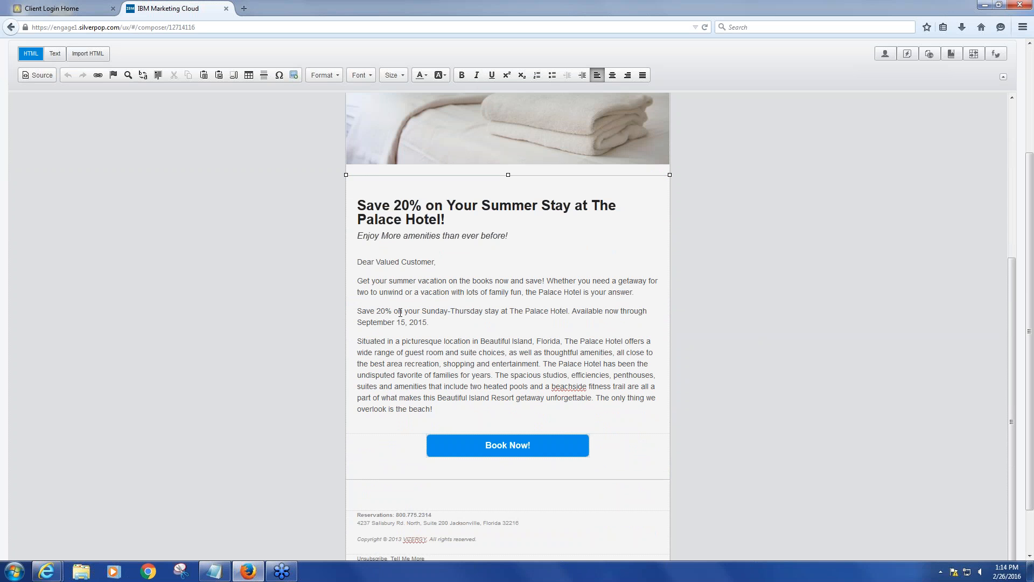
pyautogui.click(358, 281)
pyautogui.scroll(1, 446, 335)
pyautogui.scroll(3, 446, 335)
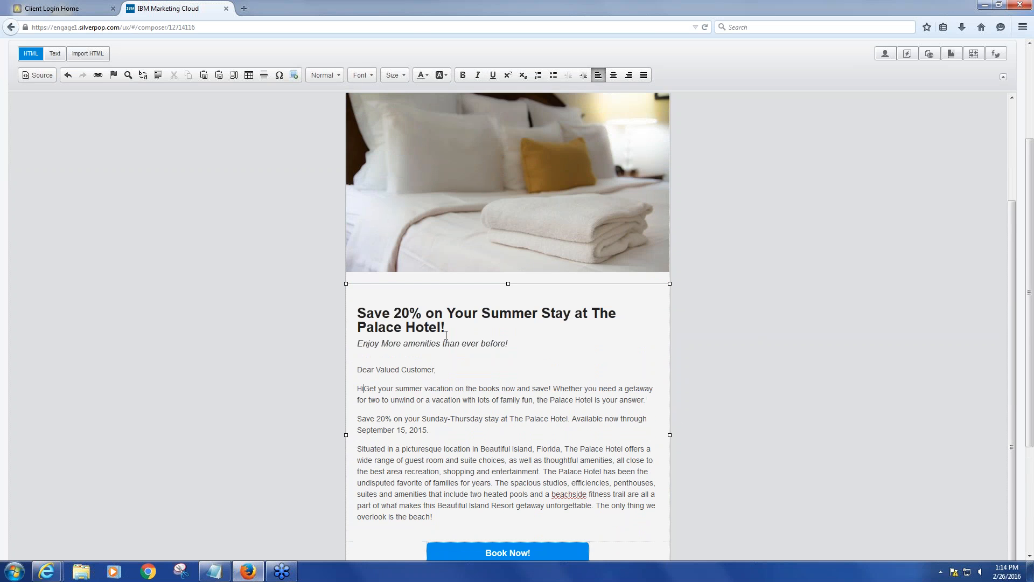
pyautogui.write('Hi')
pyautogui.scroll(4, 446, 335)
pyautogui.press('BackSpace')
pyautogui.press('BackSpace')
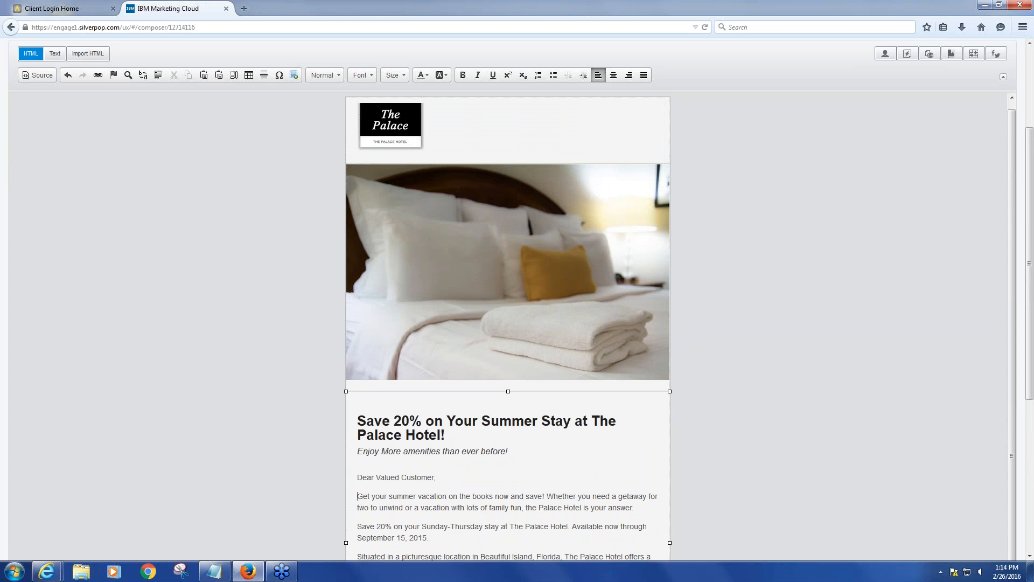
pyautogui.scroll(-8, 890, 328)
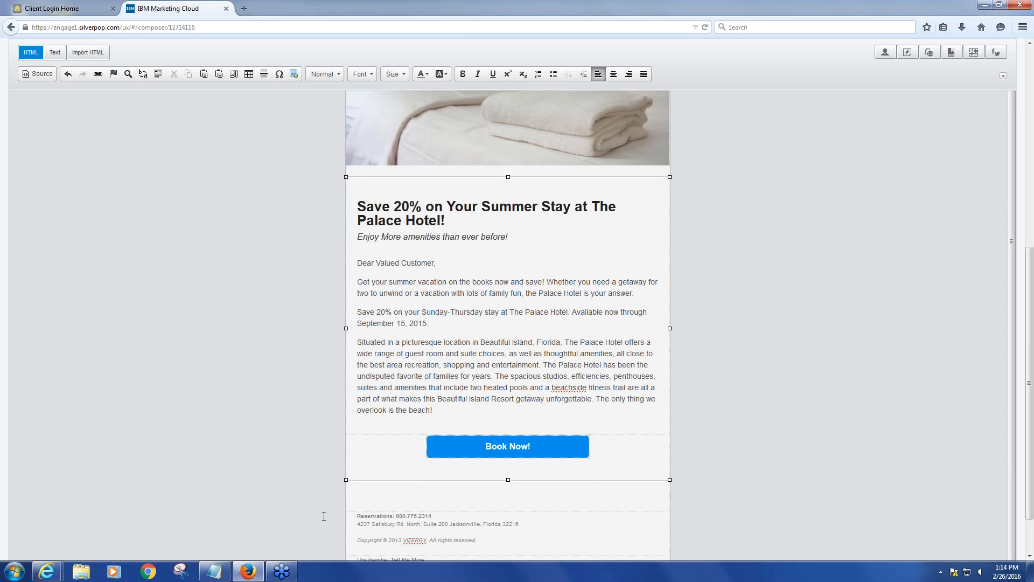
# Copy the headline 'Need some time to unwind?' from the Email Blast Copy notepad file and paste it over the email's main heading
pyautogui.click(215, 571)
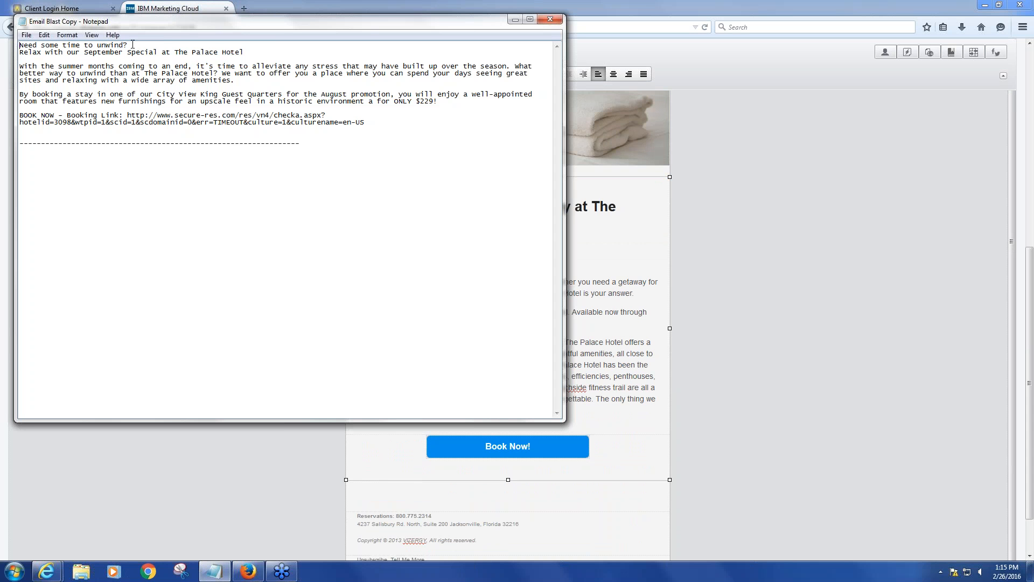
pyautogui.moveTo(133, 45); pyautogui.dragTo(11, 41)
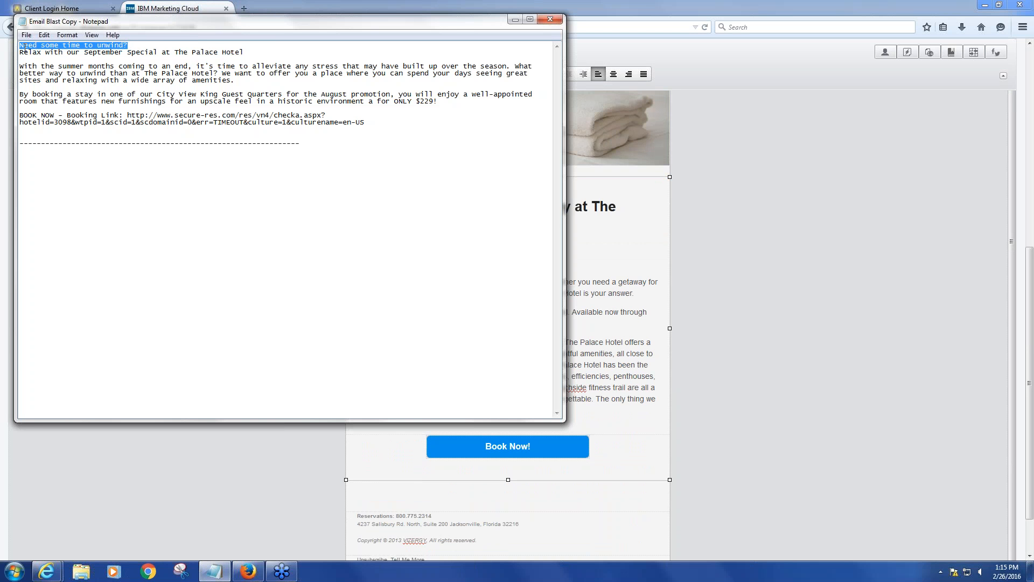
pyautogui.rightClick(71, 45)
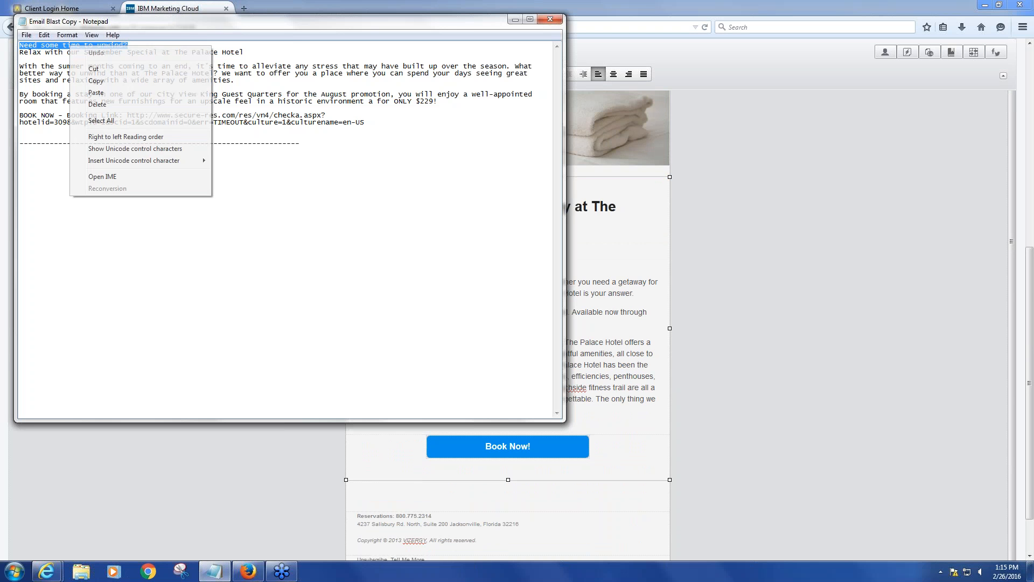
pyautogui.click(94, 81)
pyautogui.click(741, 229)
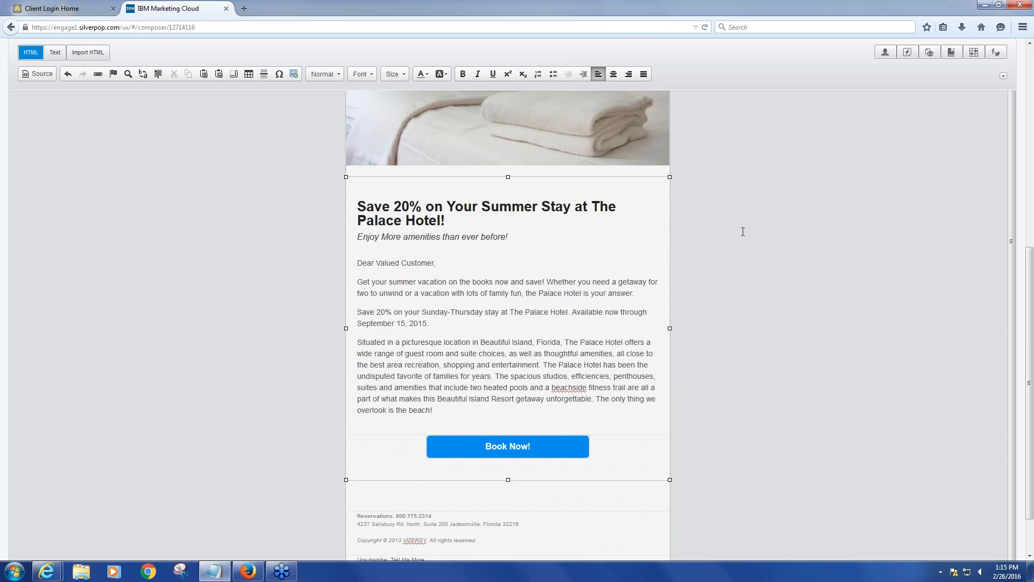
pyautogui.click(620, 225)
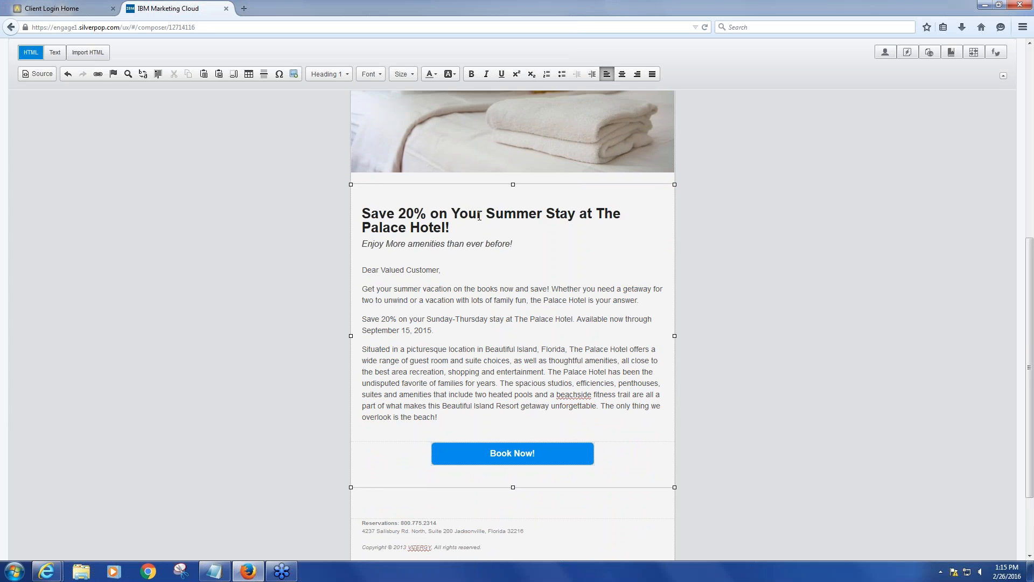
pyautogui.moveTo(451, 225); pyautogui.dragTo(366, 215)
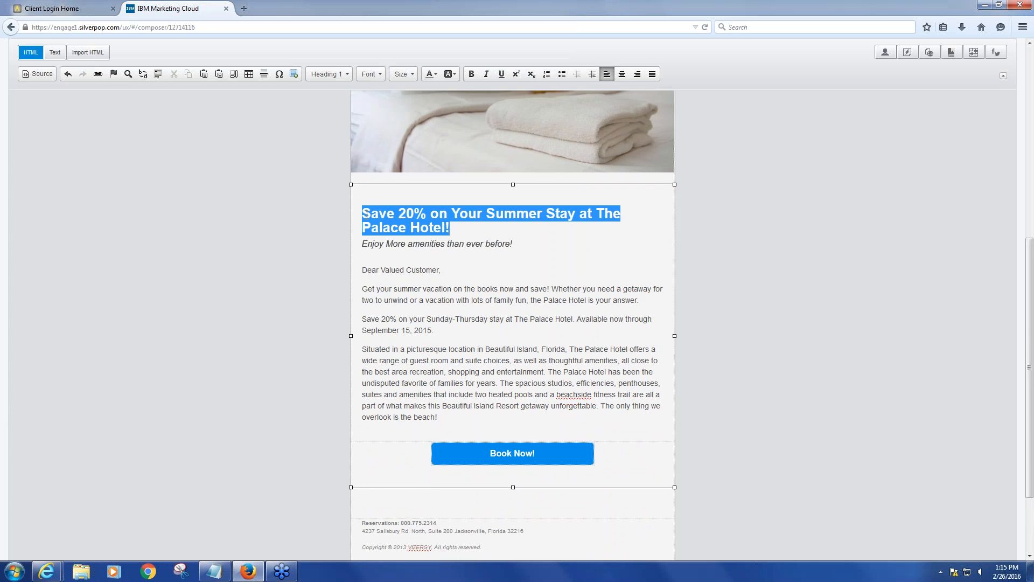
pyautogui.hotkey('ctrl', 'v')
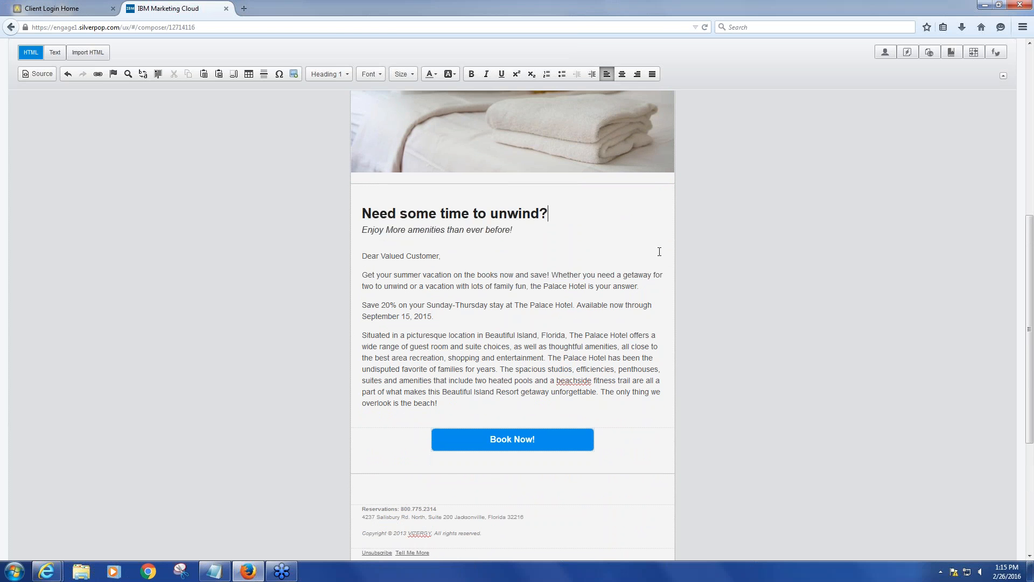
# Copy the two new body paragraphs from the notepad file and paste them over the email's existing body text
pyautogui.scroll(3, 666, 239)
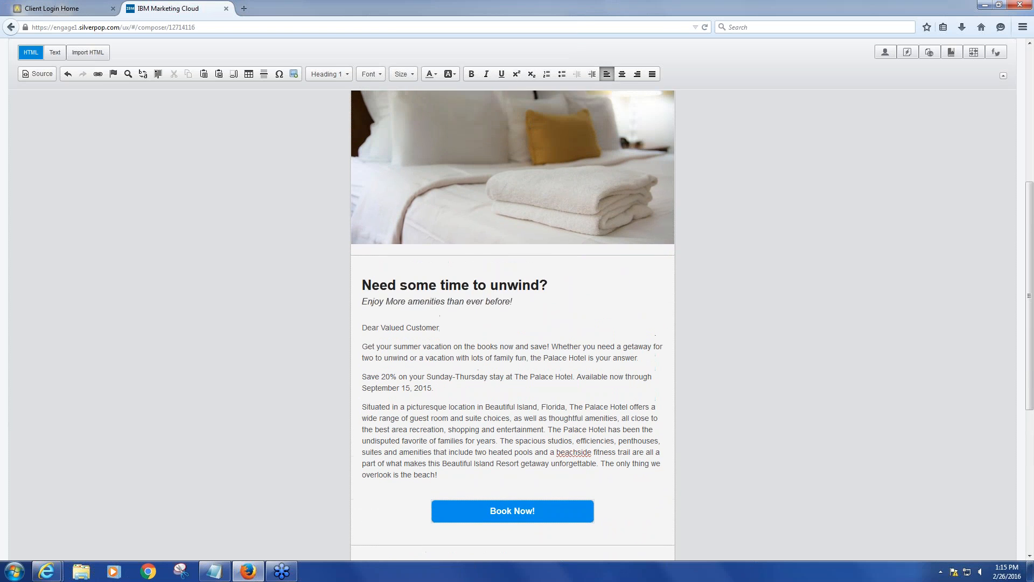
pyautogui.scroll(-1, 207, 476)
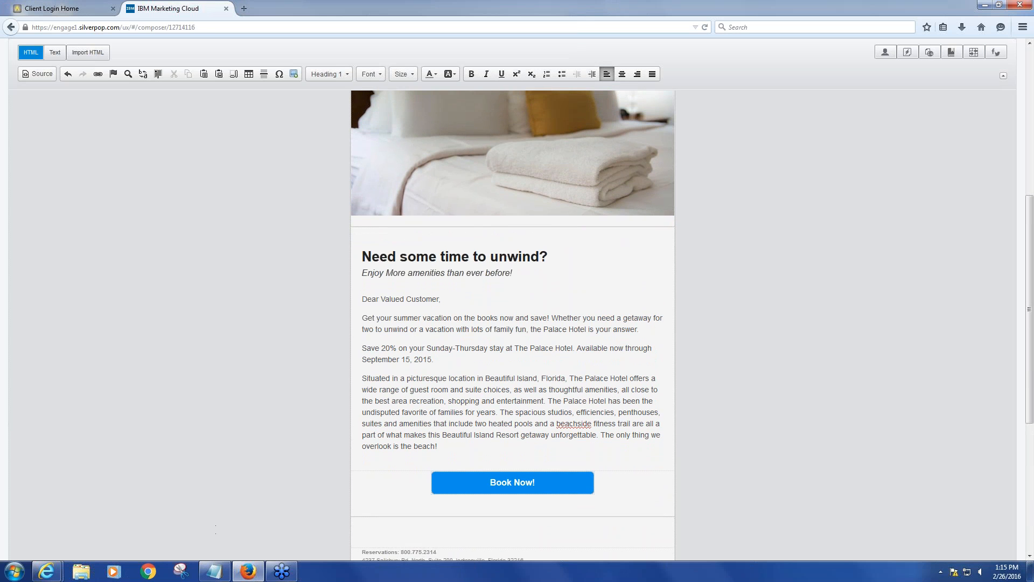
pyautogui.moveTo(214, 570)
pyautogui.click(215, 571)
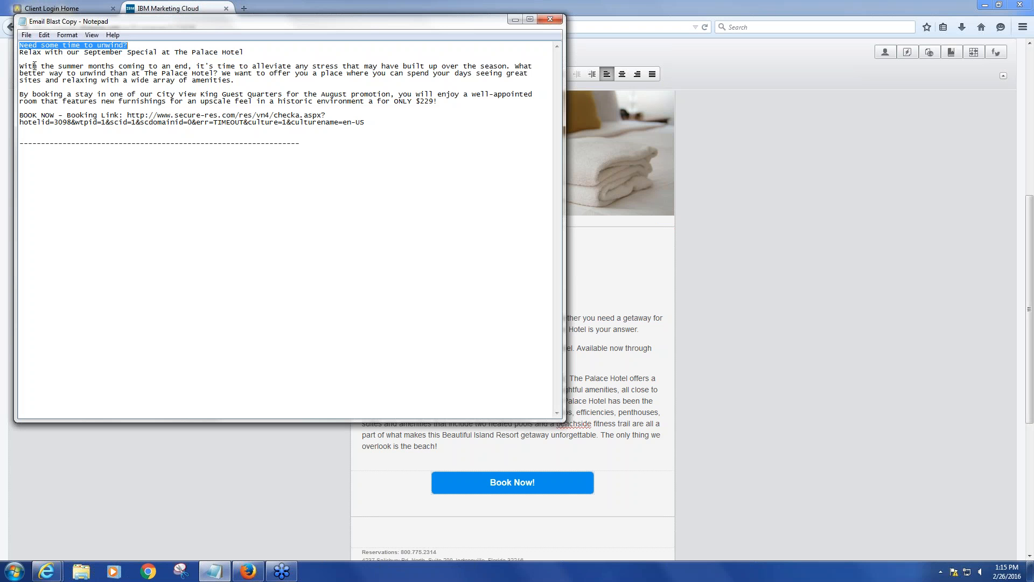
pyautogui.moveTo(21, 67); pyautogui.dragTo(448, 102)
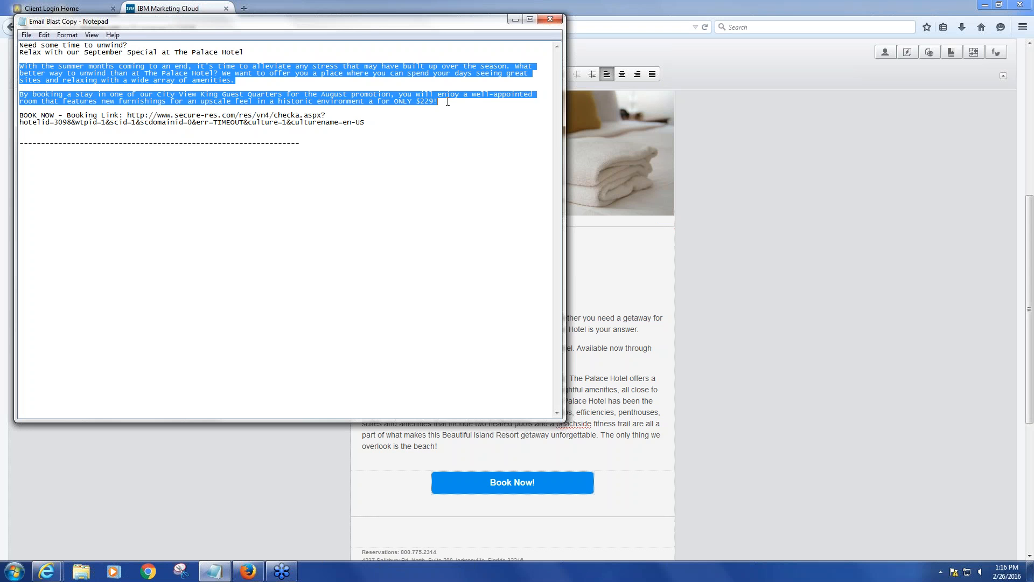
pyautogui.click(810, 300)
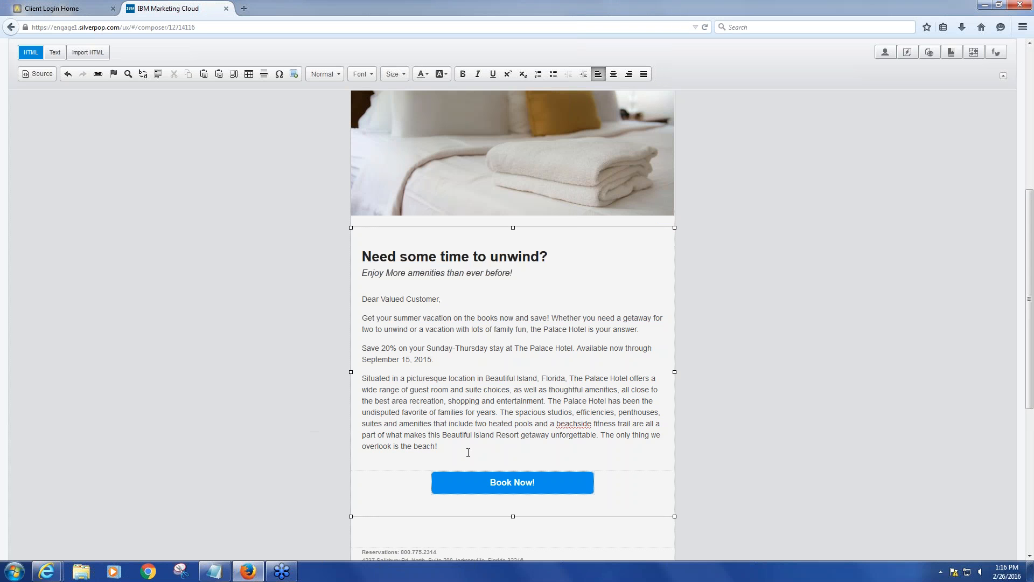
pyautogui.moveTo(460, 446); pyautogui.dragTo(362, 302)
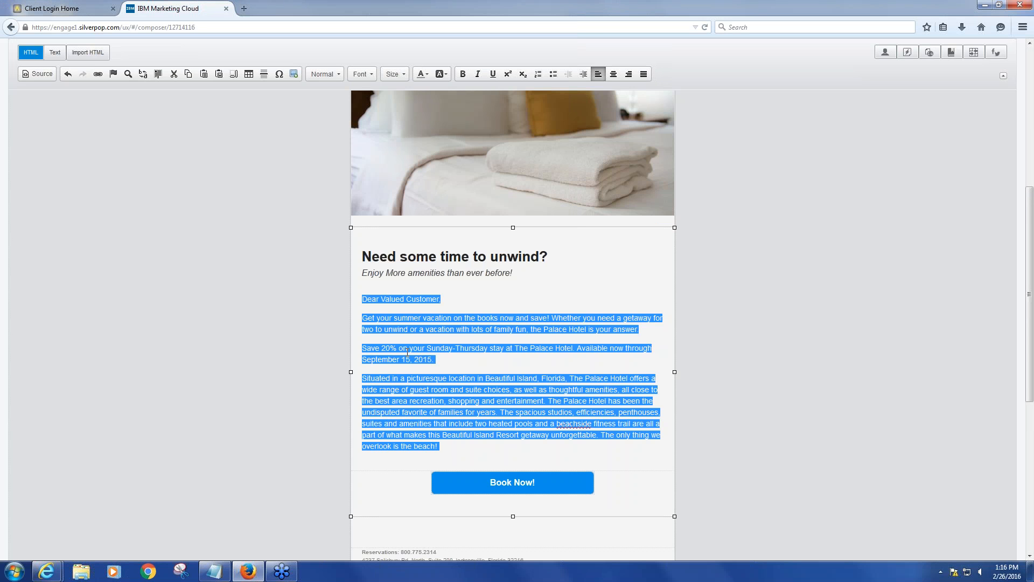
pyautogui.write("With the summer months coming to an end, it's time to alleviate any stress that may have built up over the season. What better way to unwind than at The Palace Hotel? We want to offer you a place where you can spend your days seeing great sites and relaxing with a wide array of amenities. By booking a stay in one of our City View King Guest Quarters for the August promotion, you will enjoy a well-appointed room that features new furnishings for an upscale feel in a historic environment a for ONLY $229!")
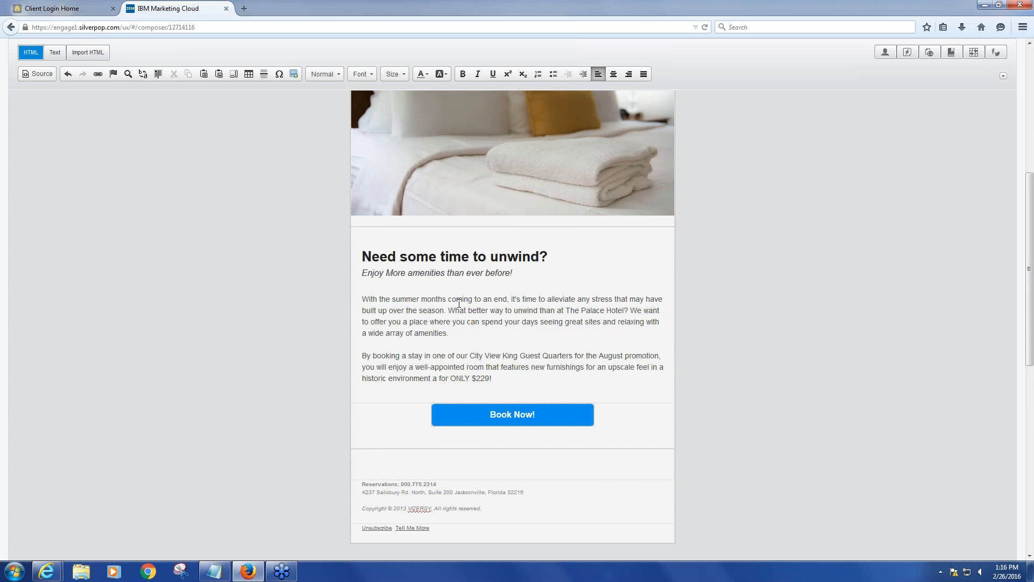
# Add a new paragraph reading 'hi!' below the body text
pyautogui.scroll(2, 722, 422)
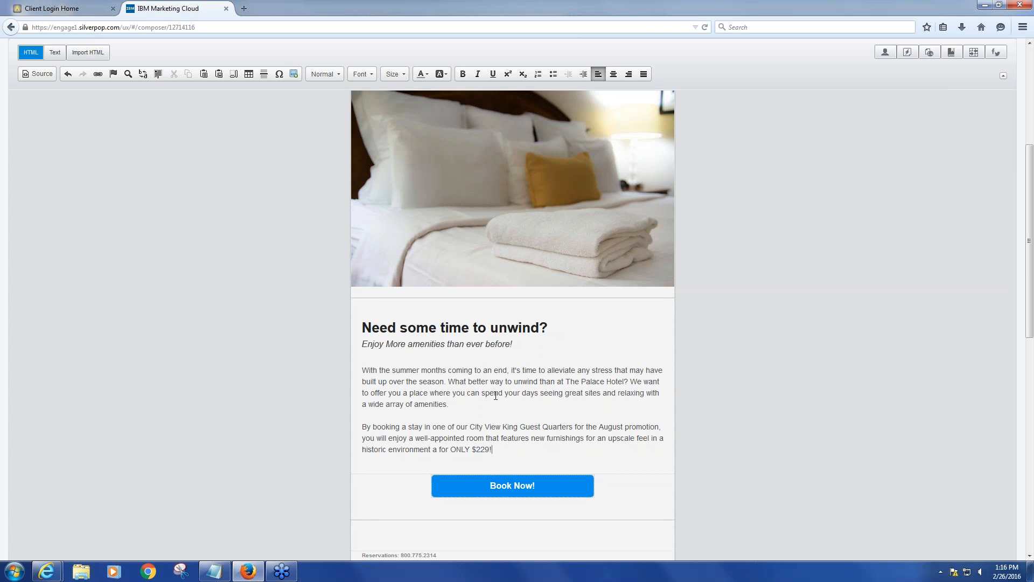
pyautogui.scroll(1, 495, 396)
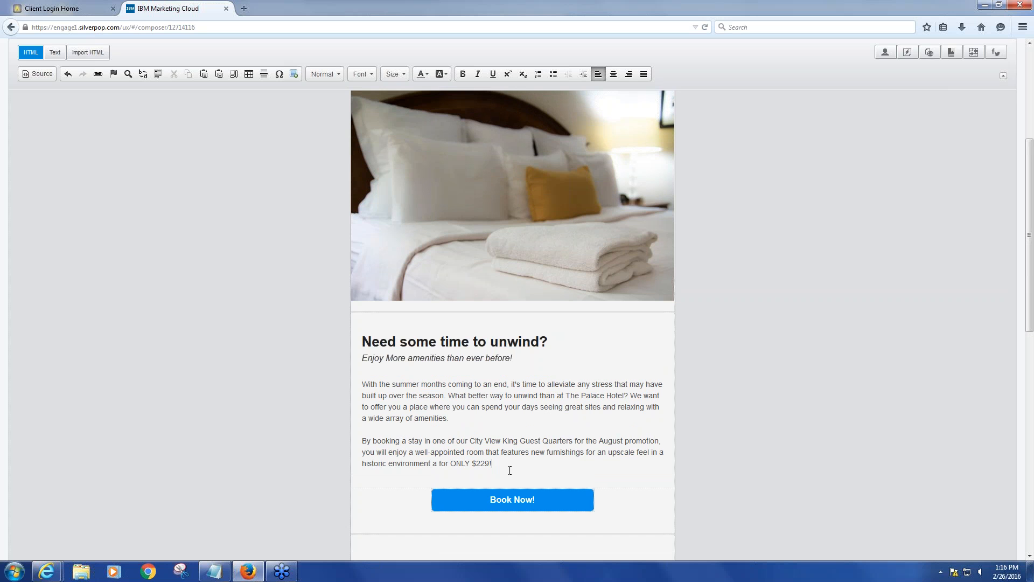
pyautogui.press('Return')
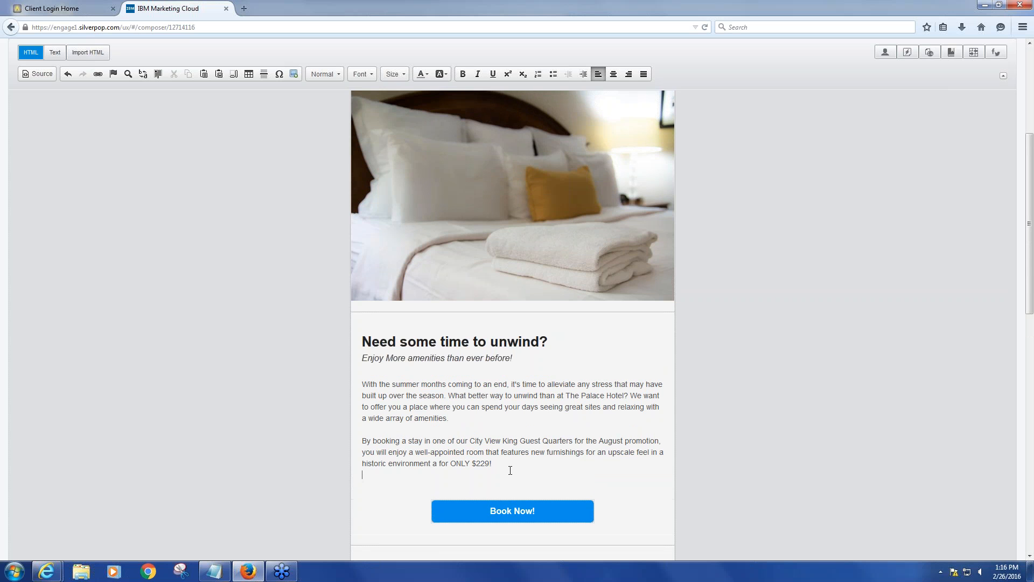
pyautogui.press('Return')
pyautogui.write('hi!')
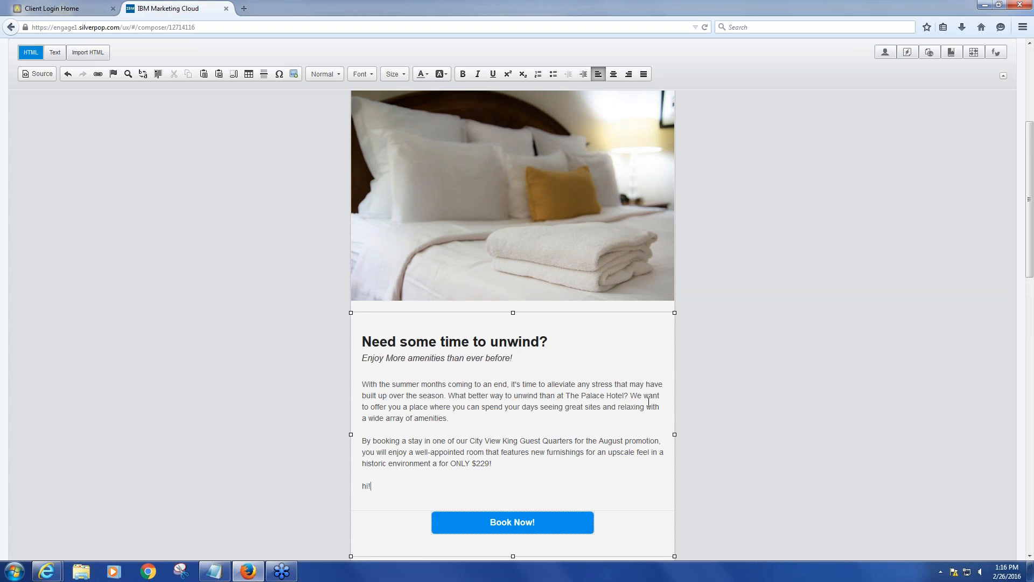
pyautogui.scroll(2, 649, 402)
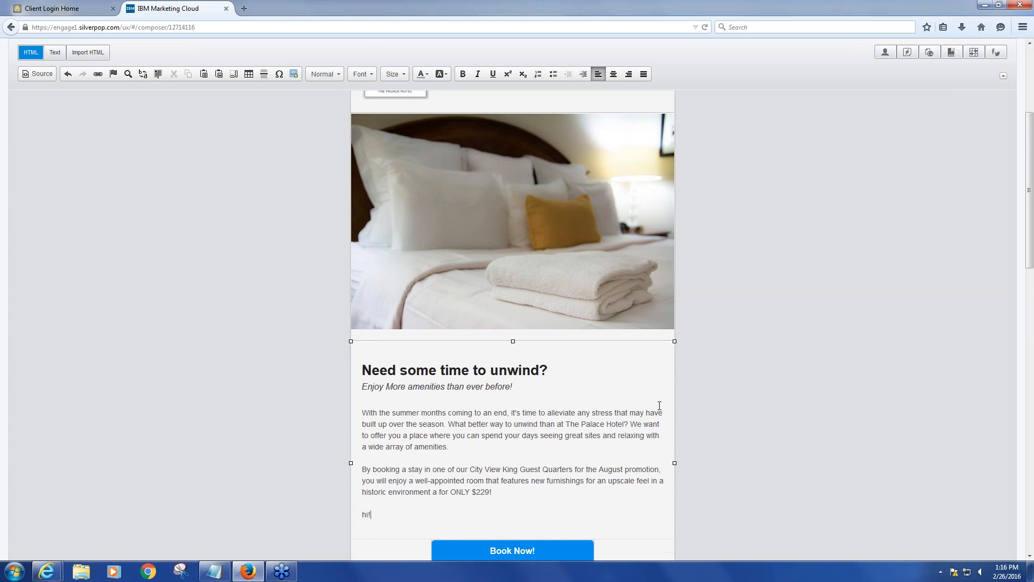
pyautogui.scroll(-2, 660, 405)
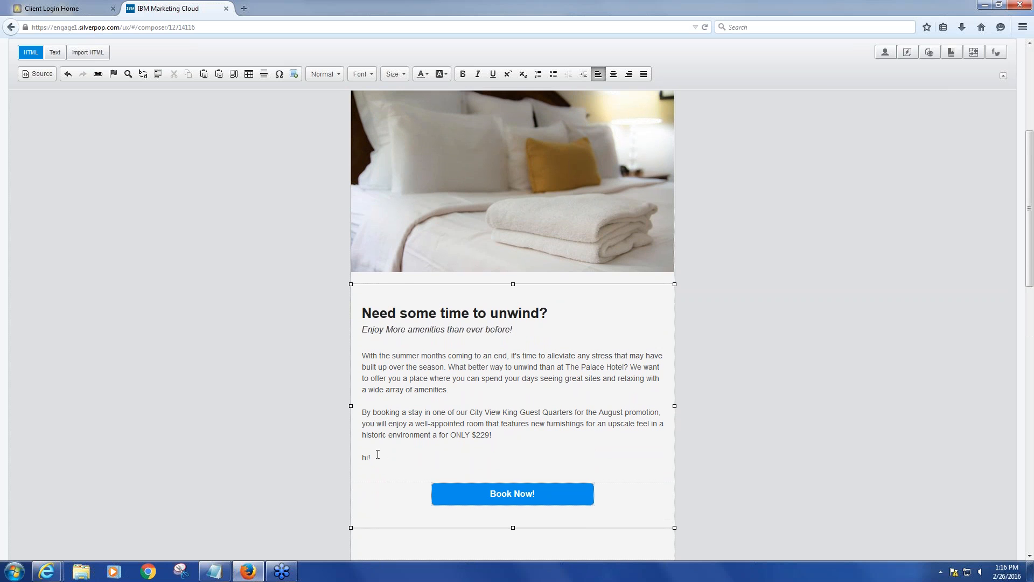
pyautogui.moveTo(376, 455); pyautogui.dragTo(361, 456)
pyautogui.click(372, 76)
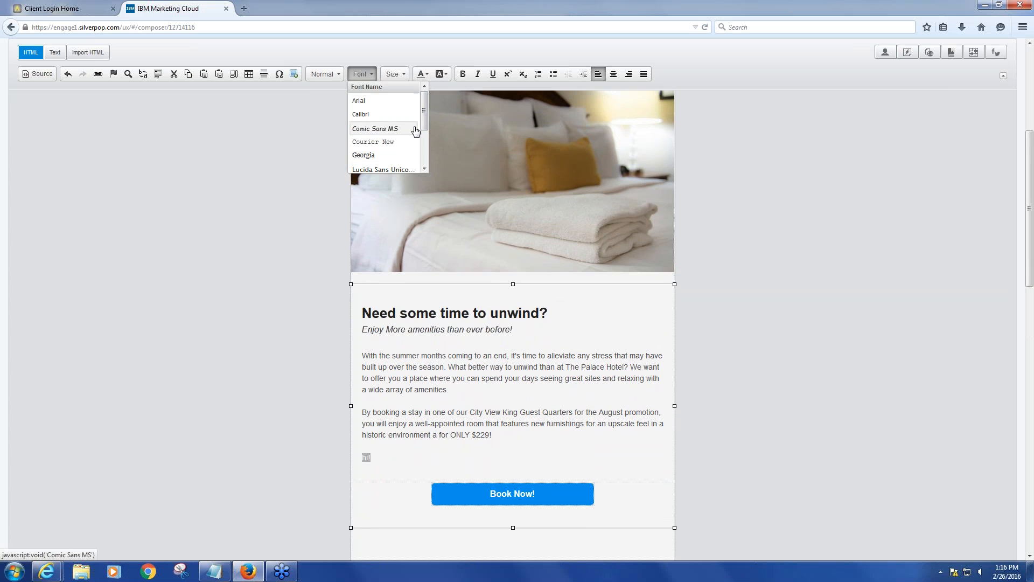
pyautogui.click(742, 337)
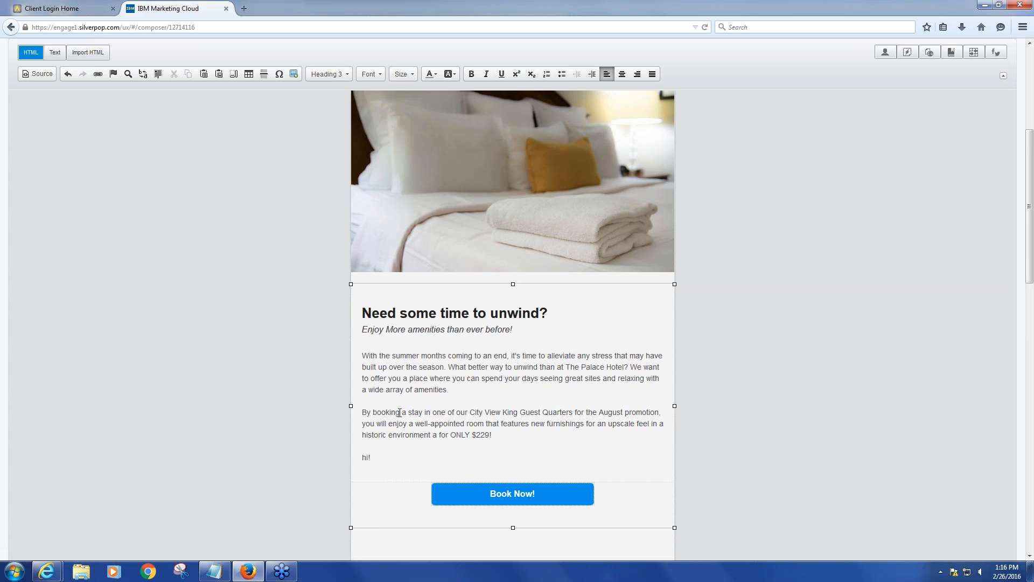
# Format the word 'booking' in the second paragraph as bold, italic and underlined
pyautogui.moveTo(400, 414); pyautogui.dragTo(373, 416)
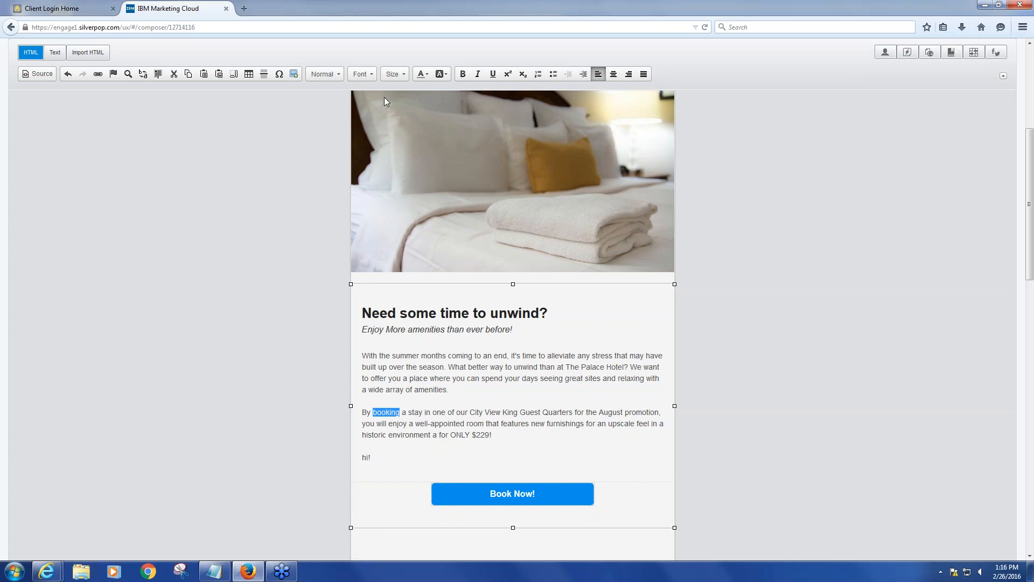
pyautogui.click(465, 78)
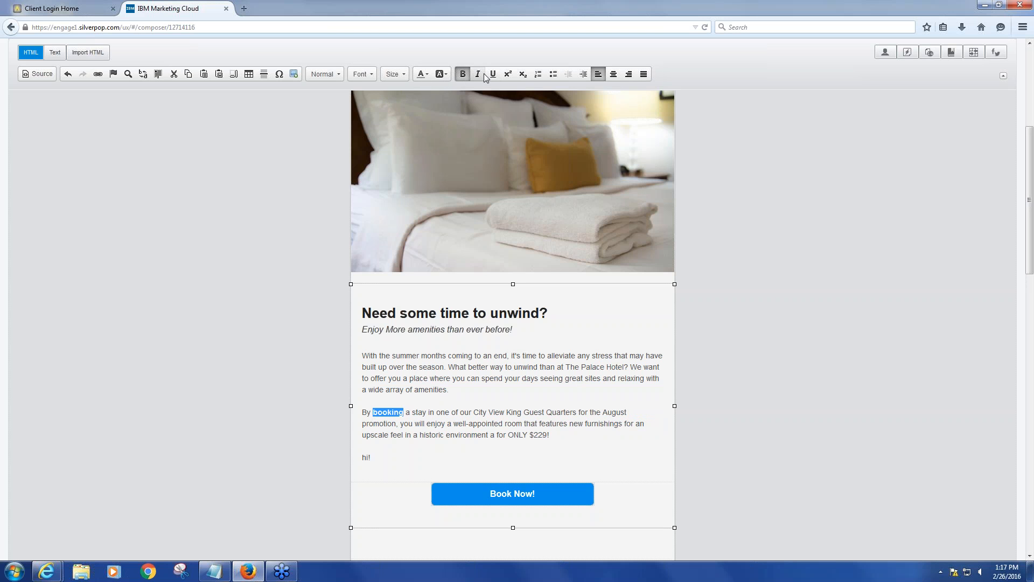
pyautogui.click(477, 74)
pyautogui.click(492, 74)
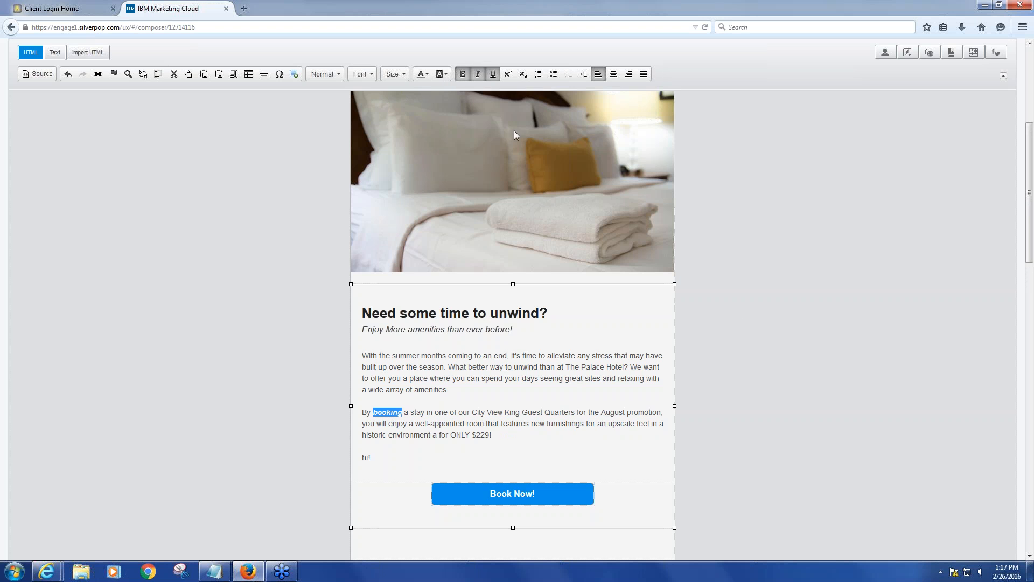
pyautogui.click(710, 405)
pyautogui.scroll(-2, 712, 408)
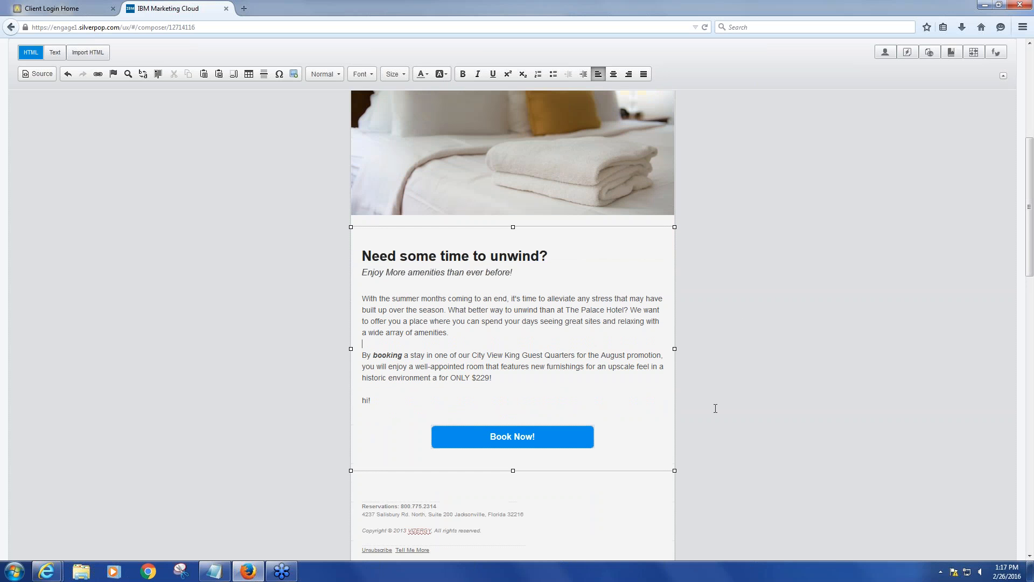
pyautogui.scroll(-3, 714, 408)
pyautogui.scroll(6, 714, 408)
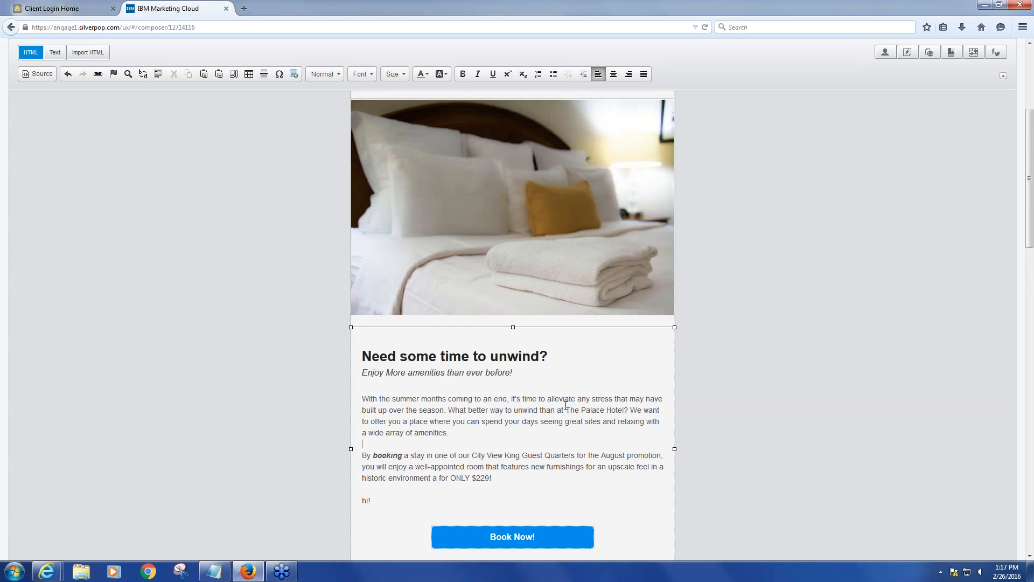
pyautogui.scroll(4, 510, 386)
pyautogui.scroll(-8, 493, 388)
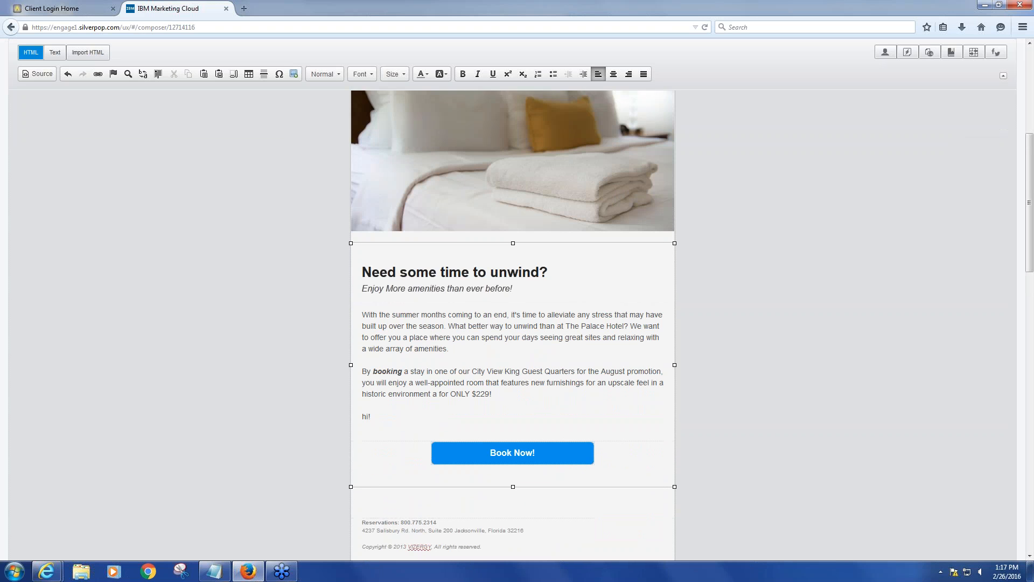
pyautogui.scroll(-1, 499, 384)
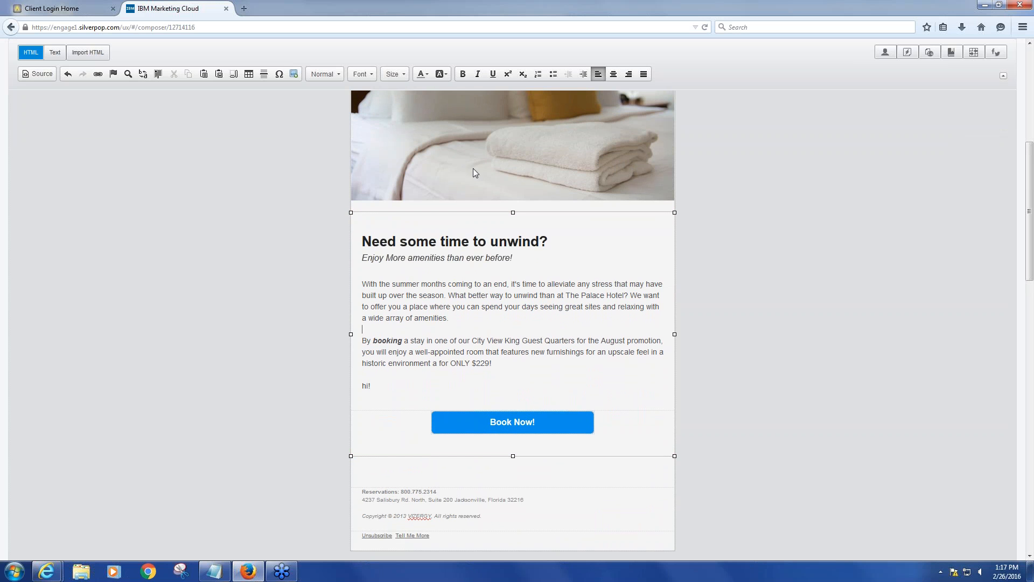
pyautogui.scroll(1, 474, 169)
# Edit the Book Now button's hyperlink and change its linked text to 'Test'
pyautogui.rightClick(515, 437)
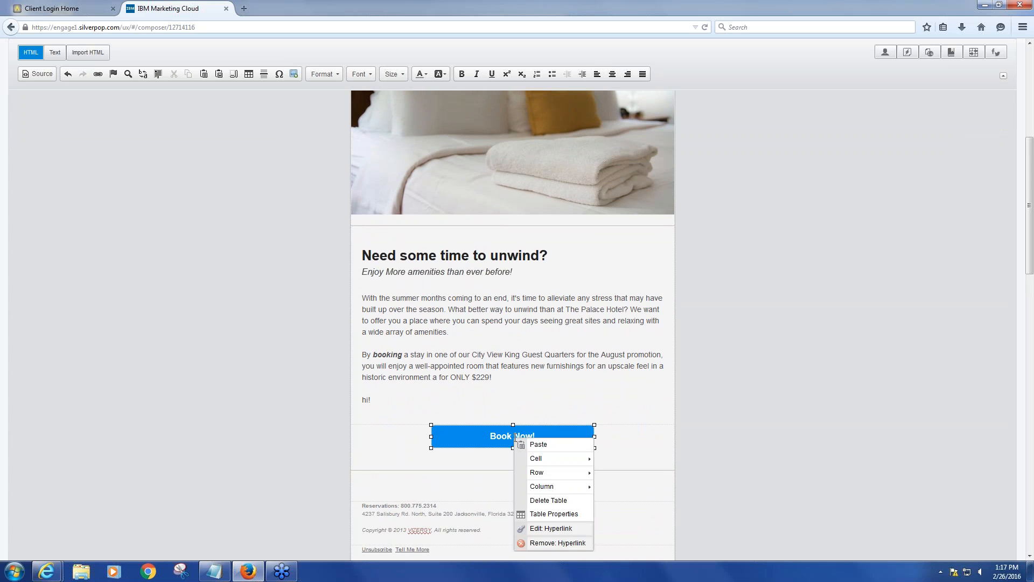
pyautogui.click(550, 529)
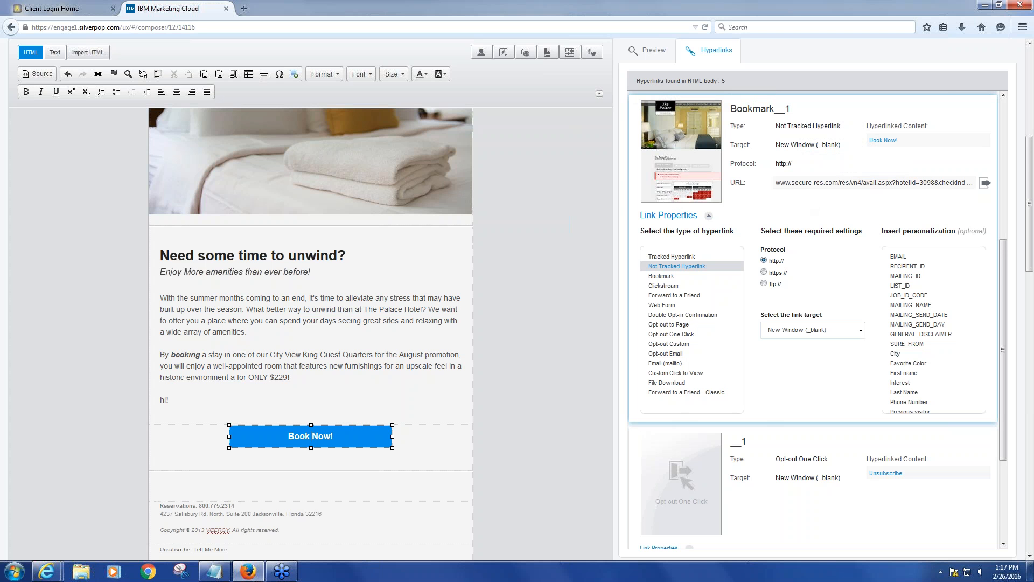
pyautogui.click(907, 138)
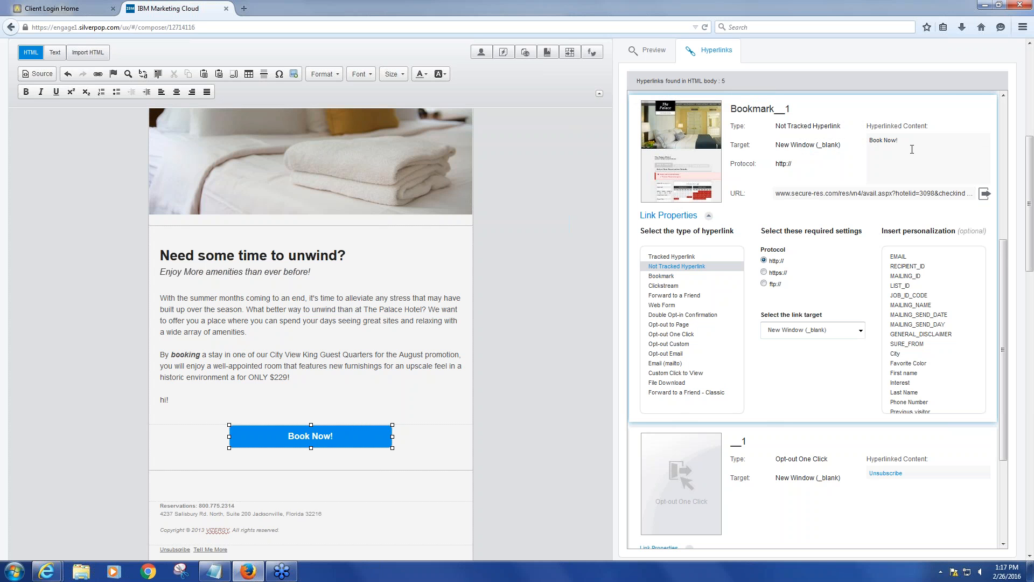
pyautogui.press('BackSpace')
pyautogui.press('BackSpace')
pyautogui.press('BackSpace')
pyautogui.press('BackSpace')
pyautogui.press('BackSpace')
pyautogui.press('BackSpace')
pyautogui.write('Test')
pyautogui.click(840, 213)
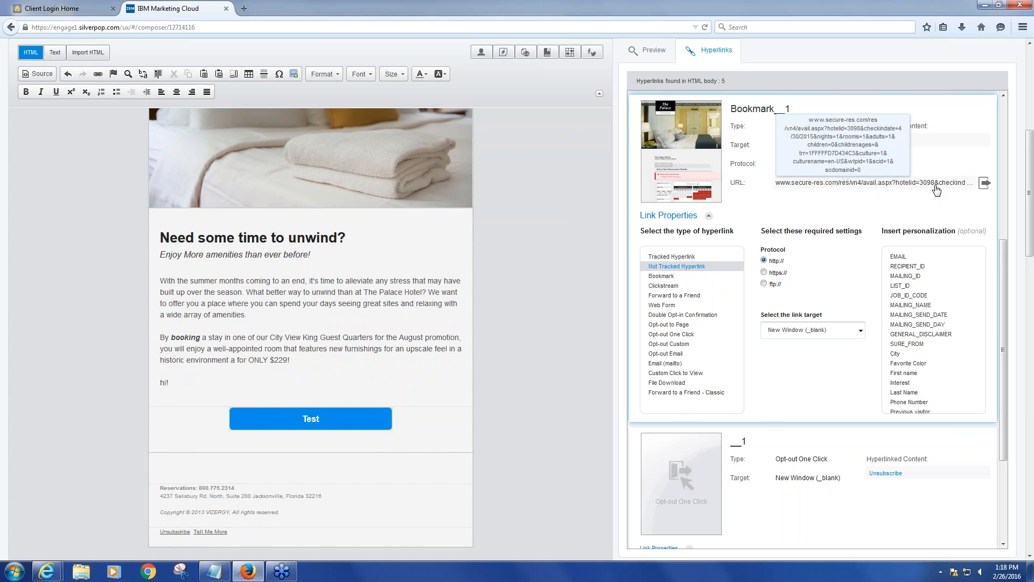
# Copy the booking link URL from the notepad file and paste it into the Book Now button's URL field
pyautogui.click(214, 571)
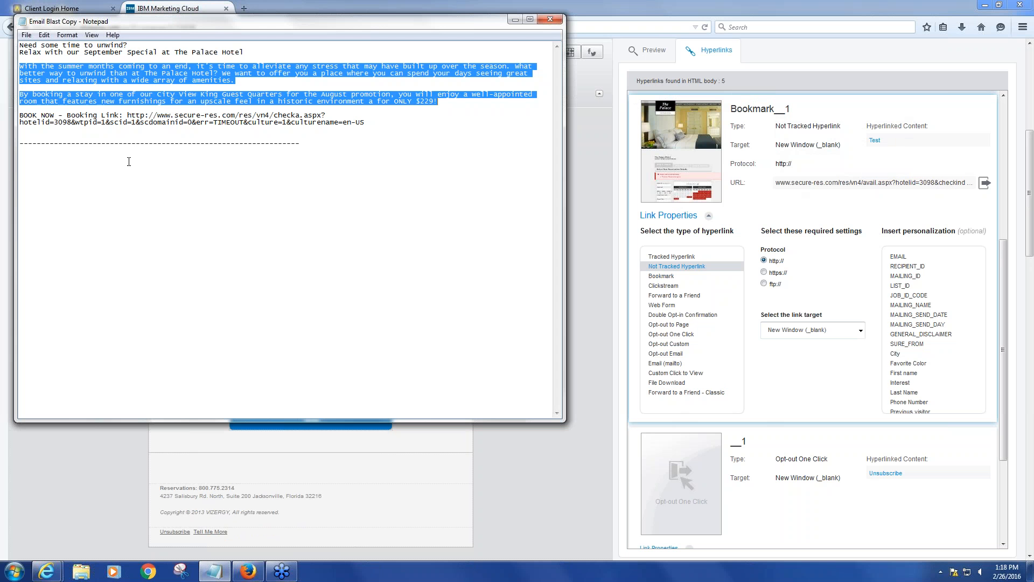
pyautogui.click(128, 115)
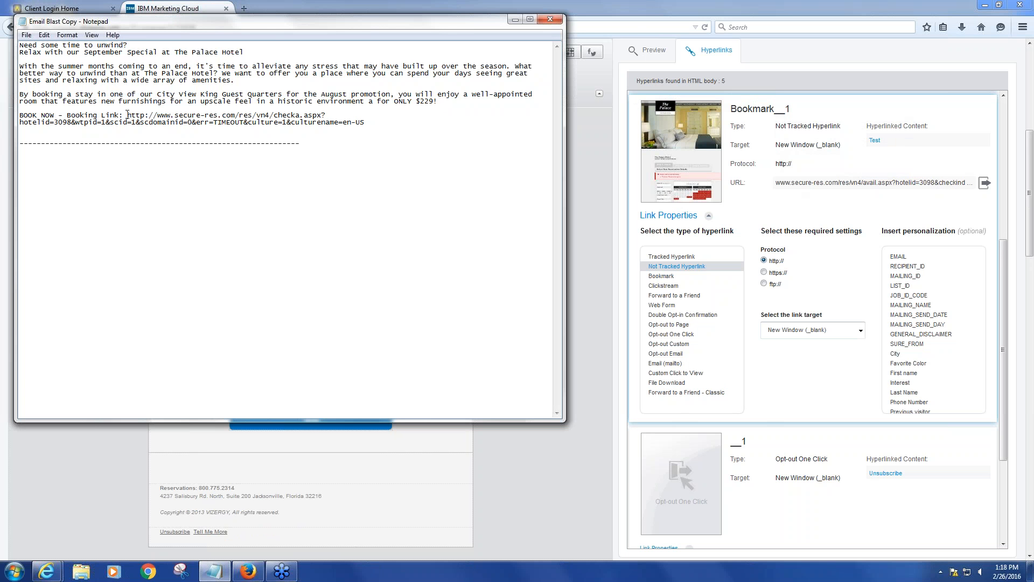
pyautogui.moveTo(128, 115); pyautogui.dragTo(365, 121)
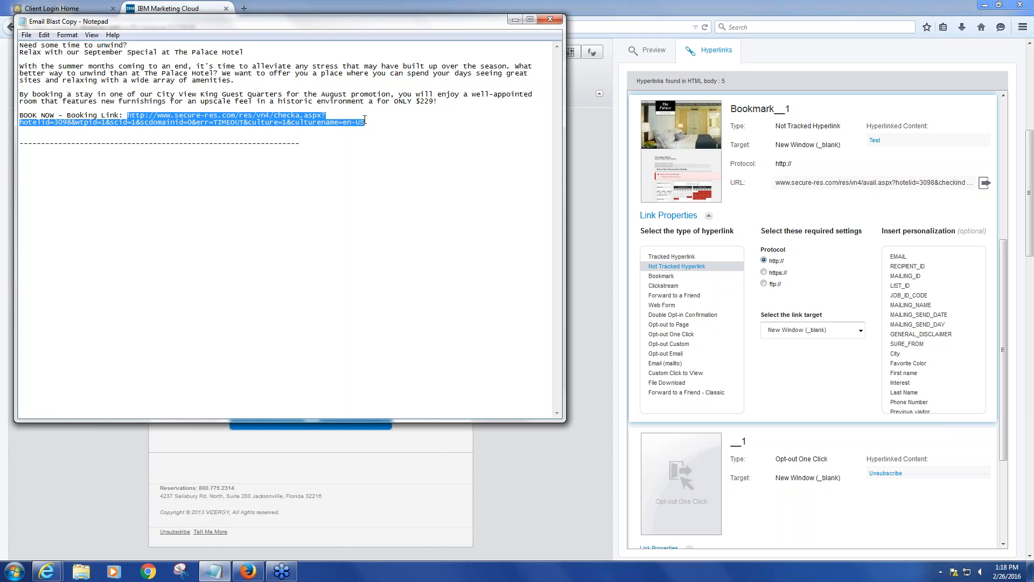
pyautogui.rightClick(294, 123)
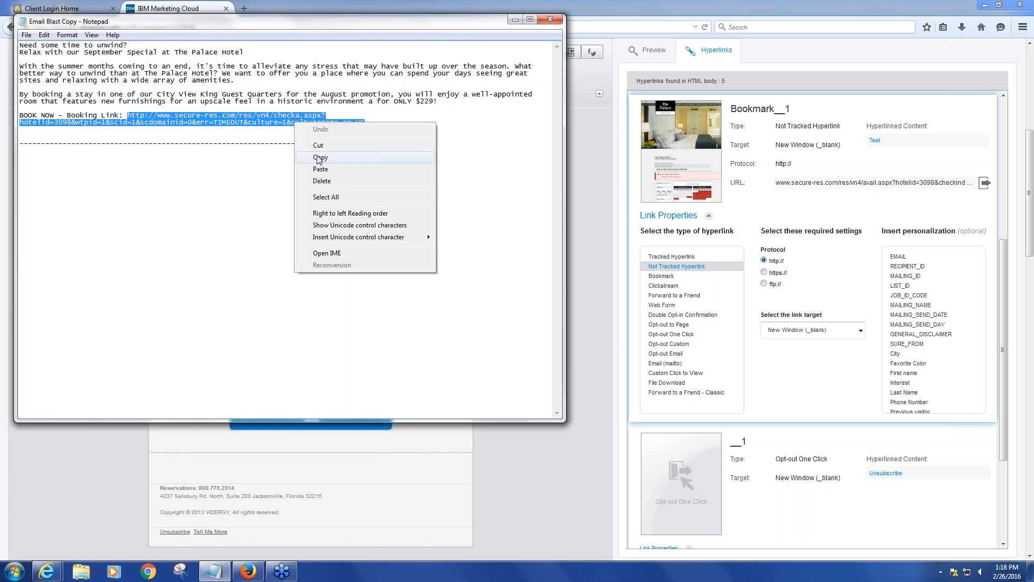
pyautogui.click(319, 157)
pyautogui.click(780, 187)
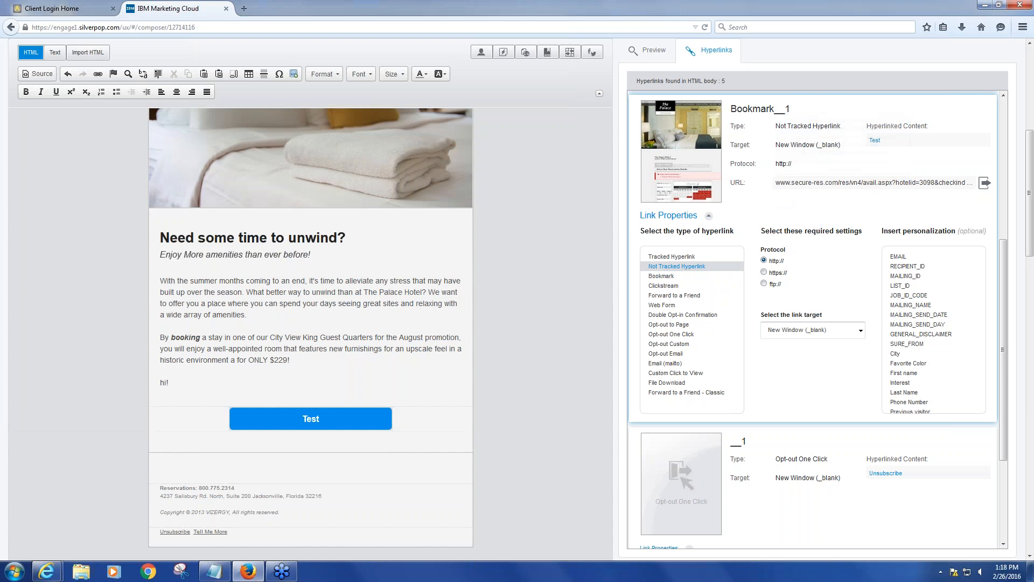
pyautogui.moveTo(776, 185); pyautogui.dragTo(1032, 232)
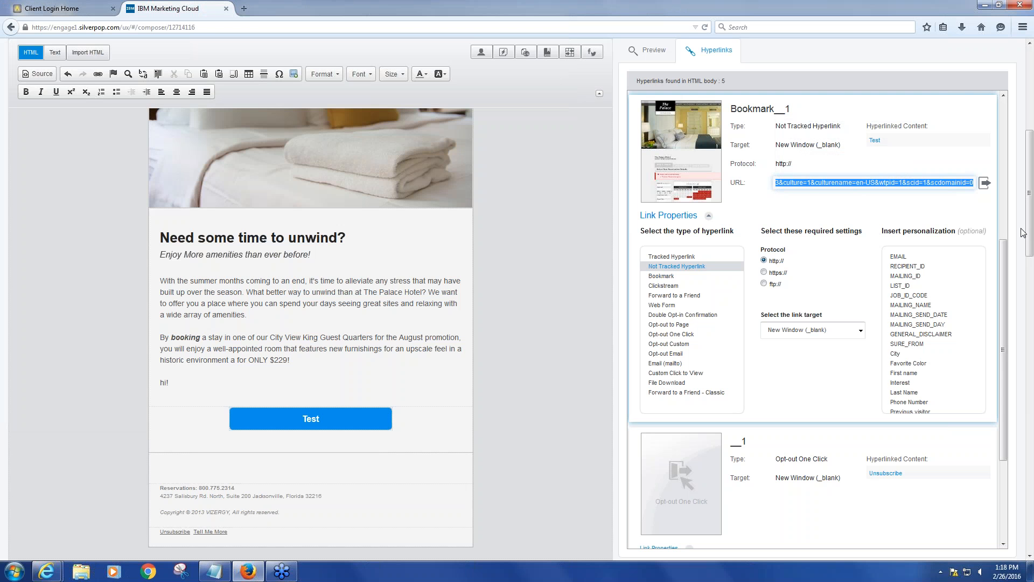
pyautogui.press('BackSpace')
pyautogui.hotkey('ctrl', 'v')
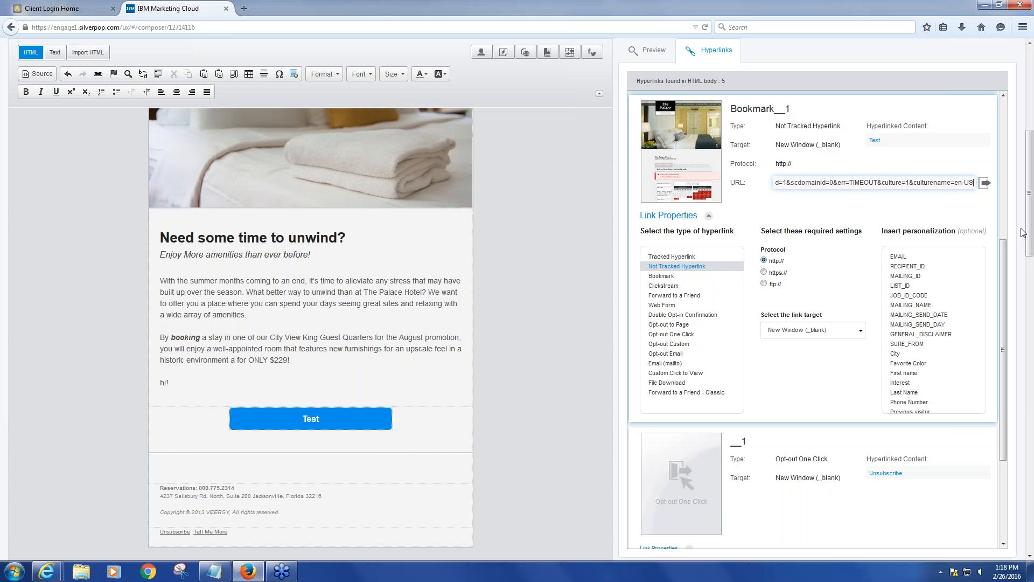
# Change the Book Now button link's type to Tracked Hyperlink
pyautogui.click(867, 210)
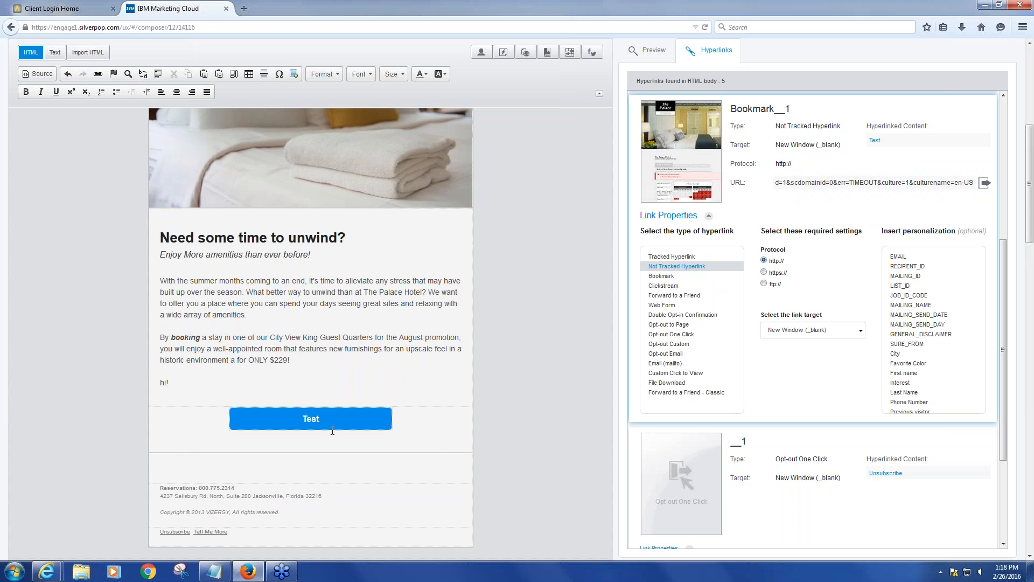
pyautogui.click(666, 260)
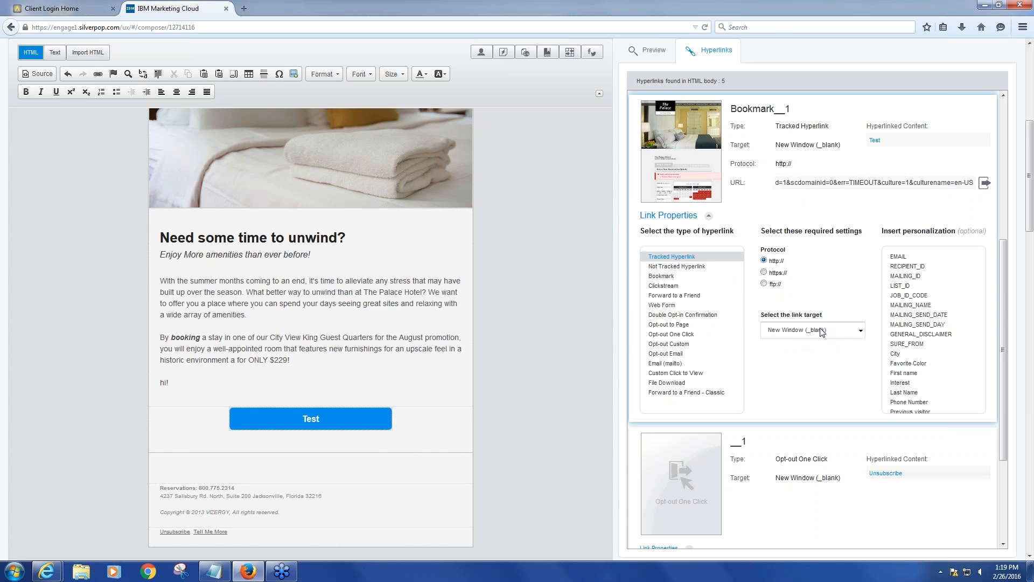
pyautogui.scroll(1, 831, 352)
pyautogui.scroll(5, 831, 352)
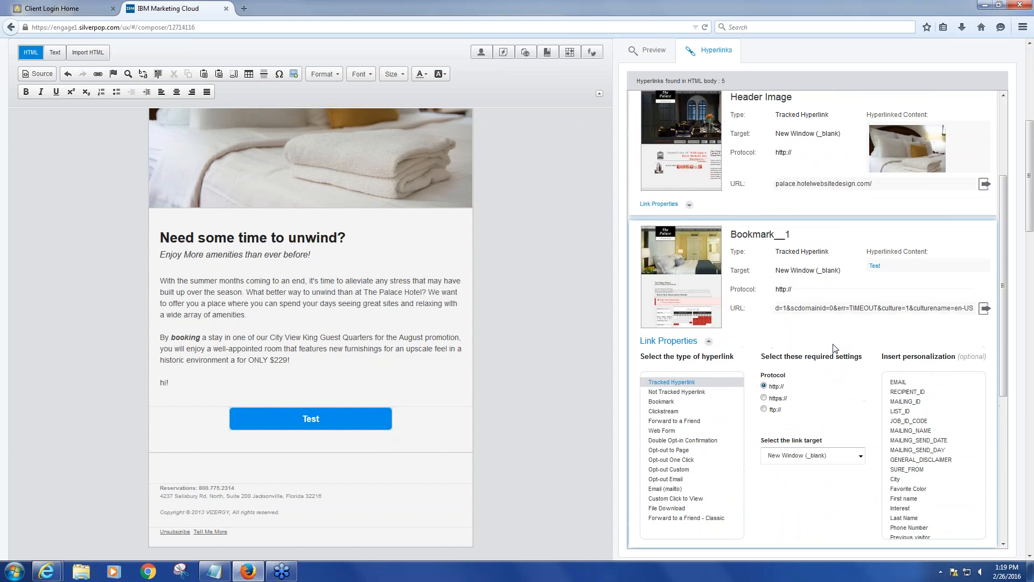
pyautogui.scroll(-2, 831, 352)
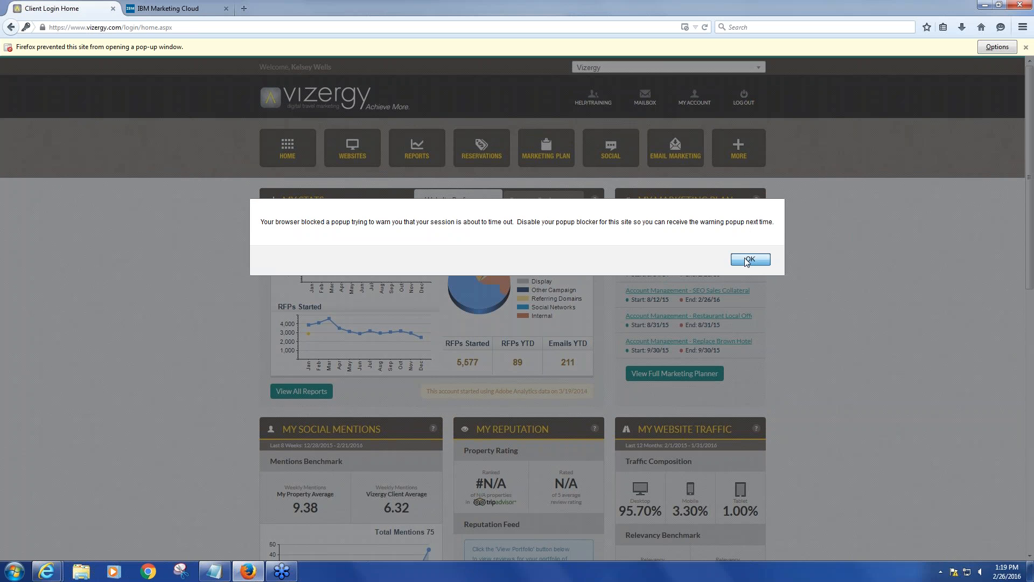
# Dismiss the session timeout popup, return to the composer and switch it to the full-width preview view
pyautogui.click(731, 257)
pyautogui.click(167, 8)
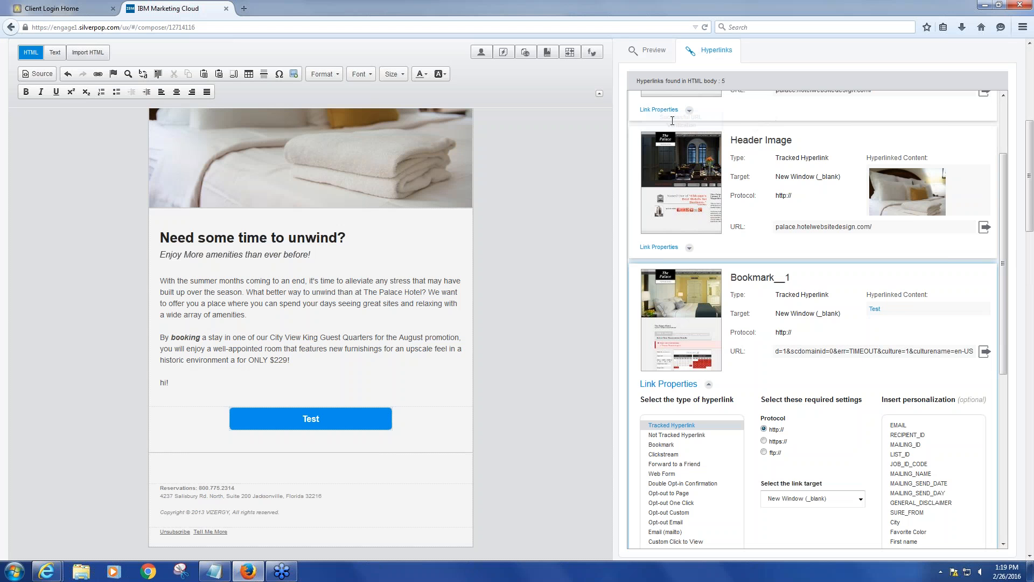
pyautogui.click(657, 63)
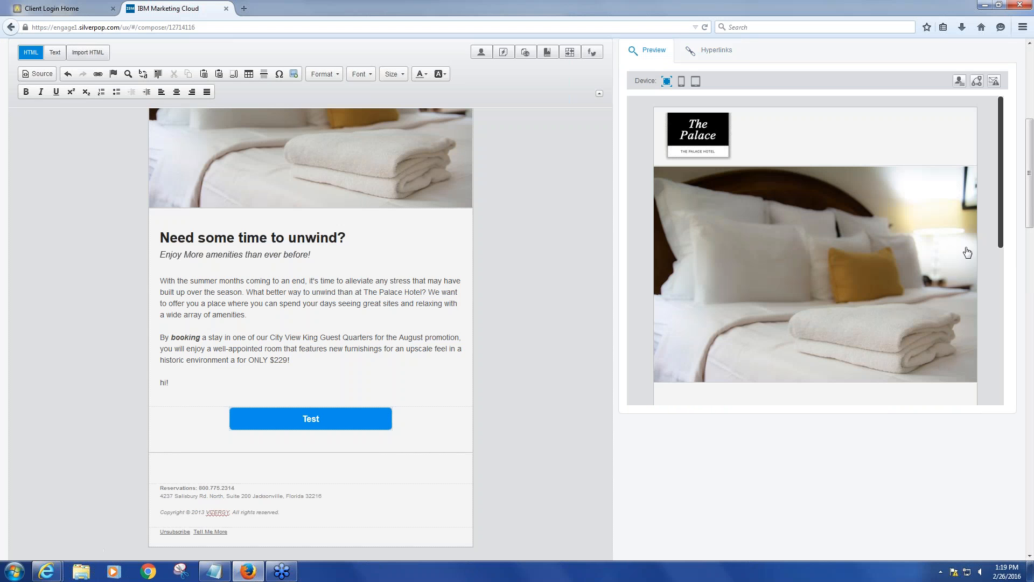
pyautogui.scroll(3, 986, 91)
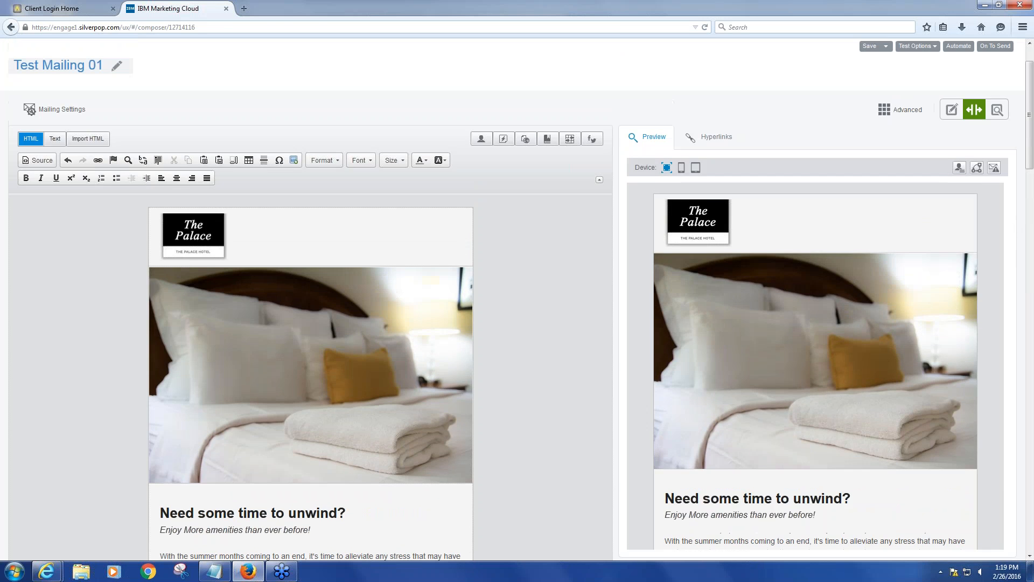
pyautogui.click(999, 111)
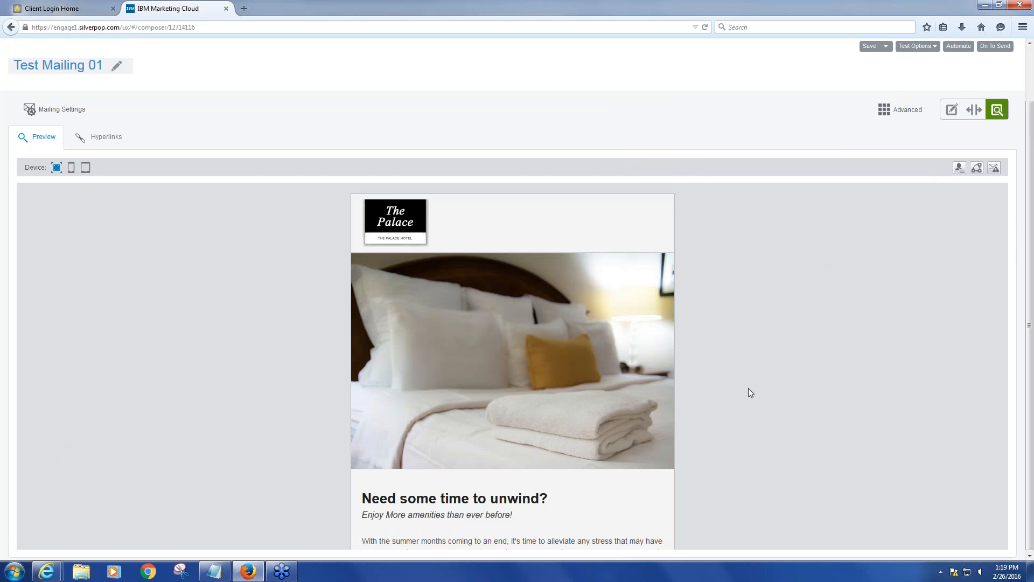
# Preview the email in the mobile and tablet layouts, then switch back to the desktop layout
pyautogui.scroll(-1, 750, 392)
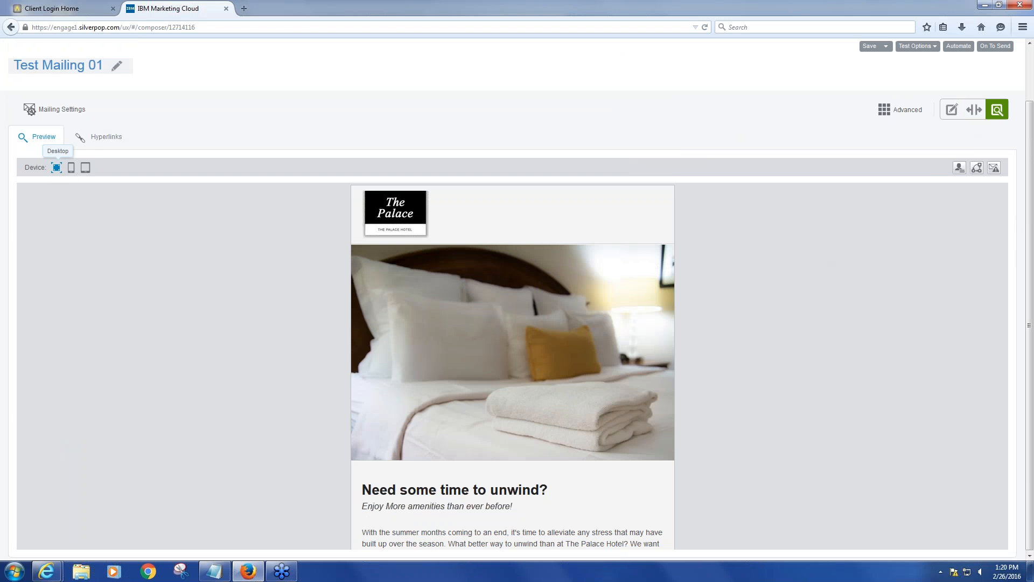
pyautogui.click(72, 168)
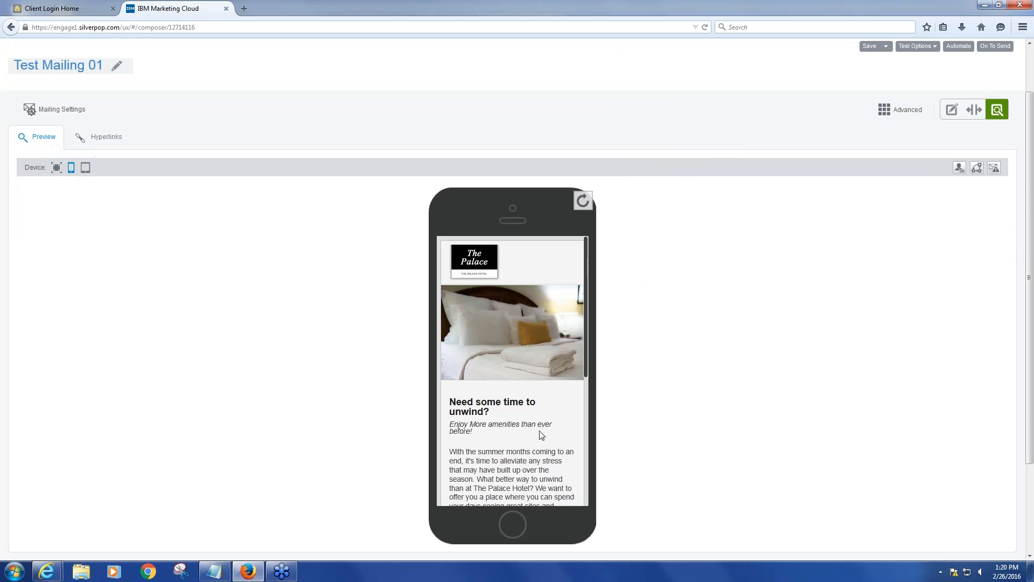
pyautogui.scroll(-5, 540, 433)
pyautogui.scroll(-2, 531, 418)
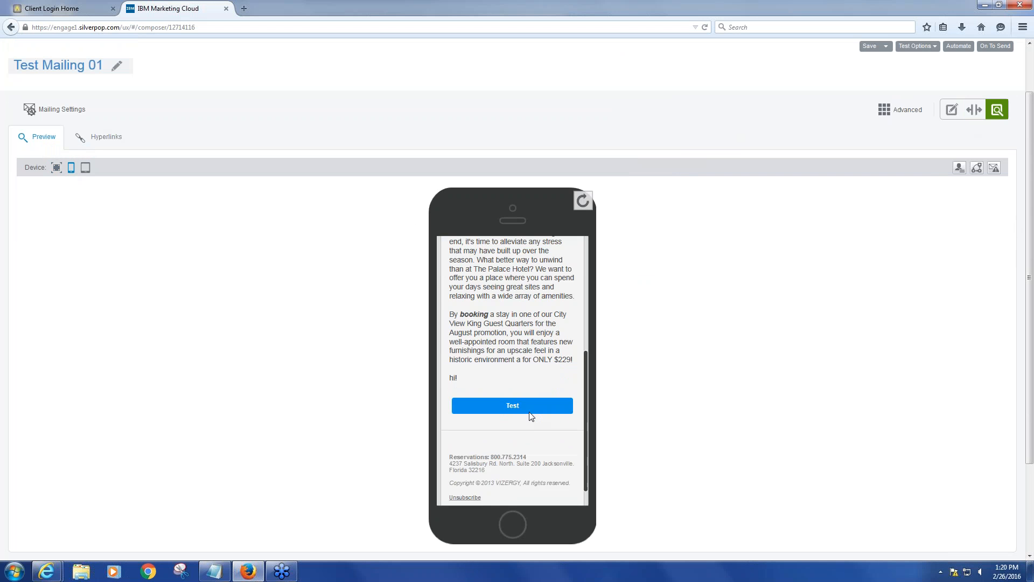
pyautogui.scroll(7, 531, 377)
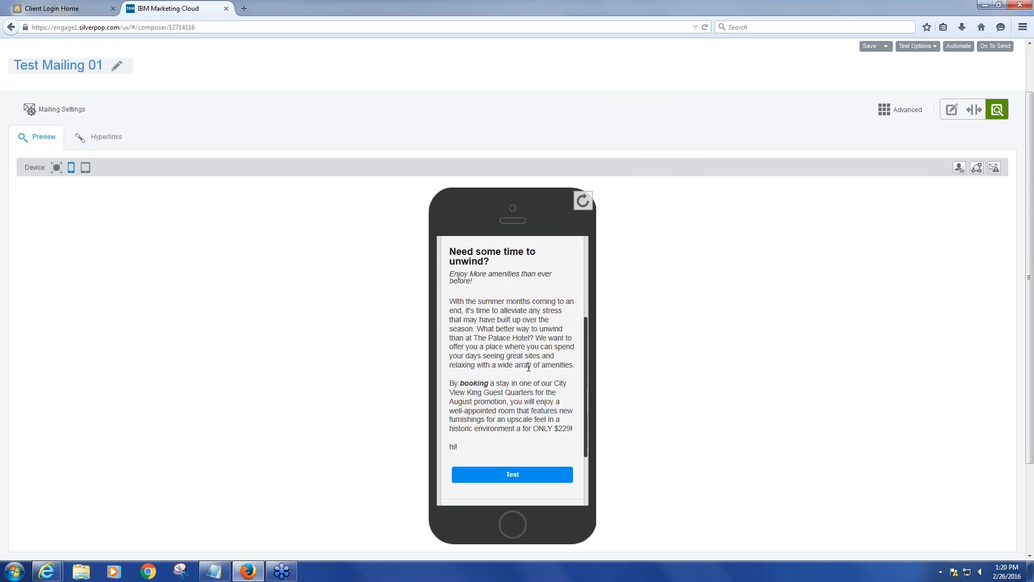
pyautogui.click(85, 167)
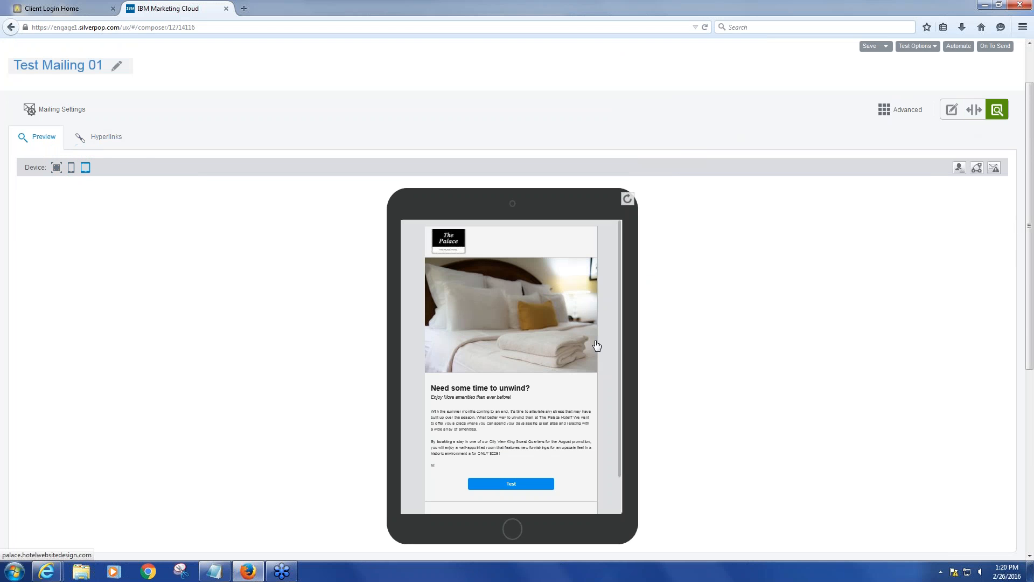
pyautogui.scroll(-2, 582, 357)
pyautogui.scroll(2, 582, 357)
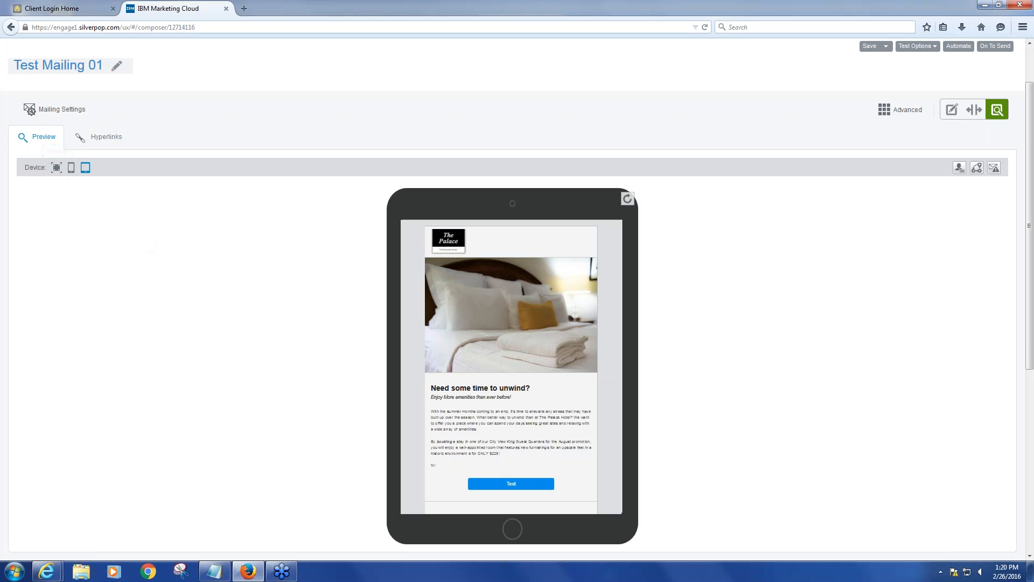
pyautogui.click(56, 167)
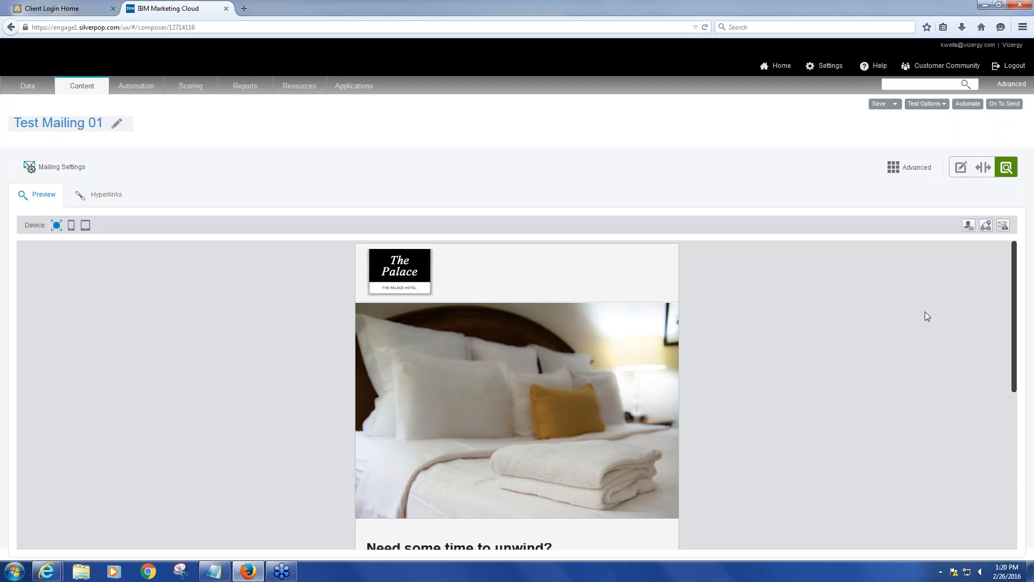
# Test the Test button's link from the preview by opening the booking page, then return to the composer tab
pyautogui.scroll(-5, 920, 319)
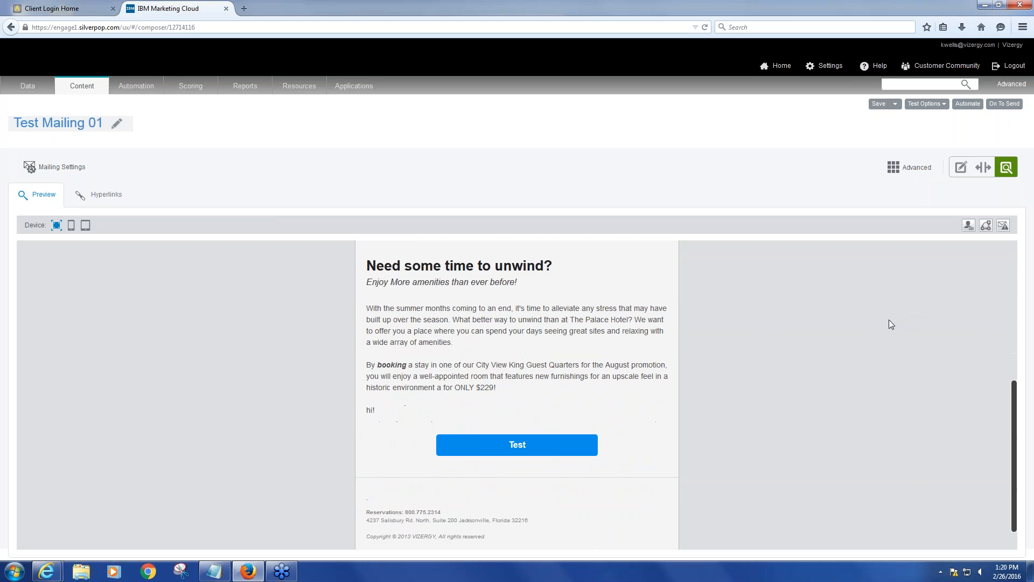
pyautogui.scroll(2, 872, 322)
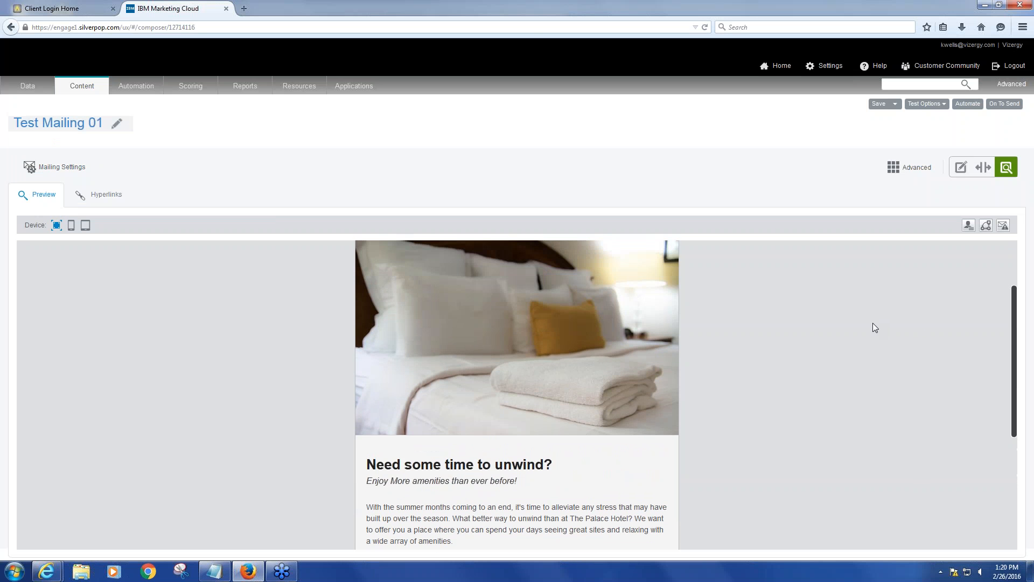
pyautogui.scroll(-1, 873, 322)
pyautogui.scroll(-1, 873, 324)
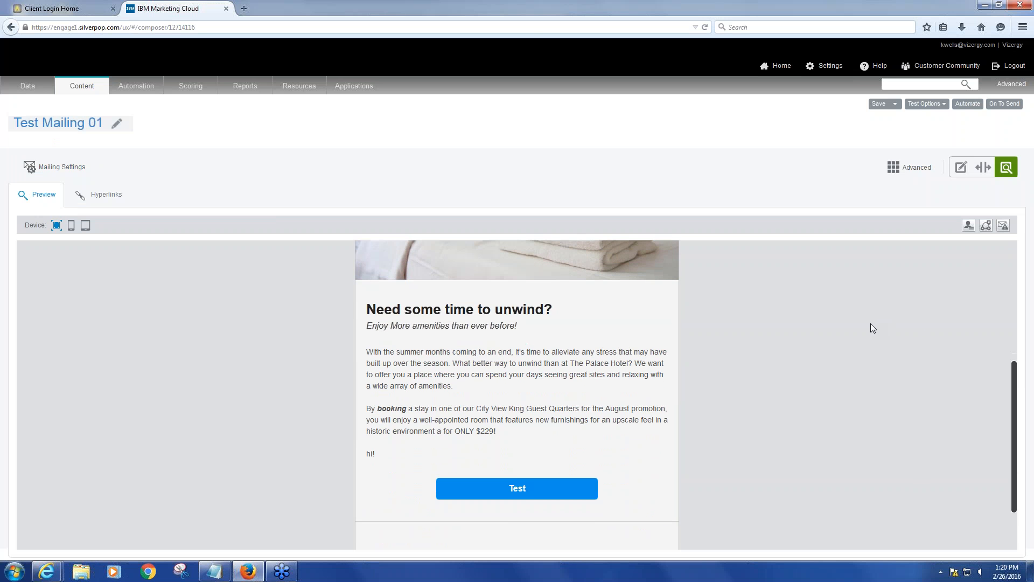
pyautogui.click(517, 491)
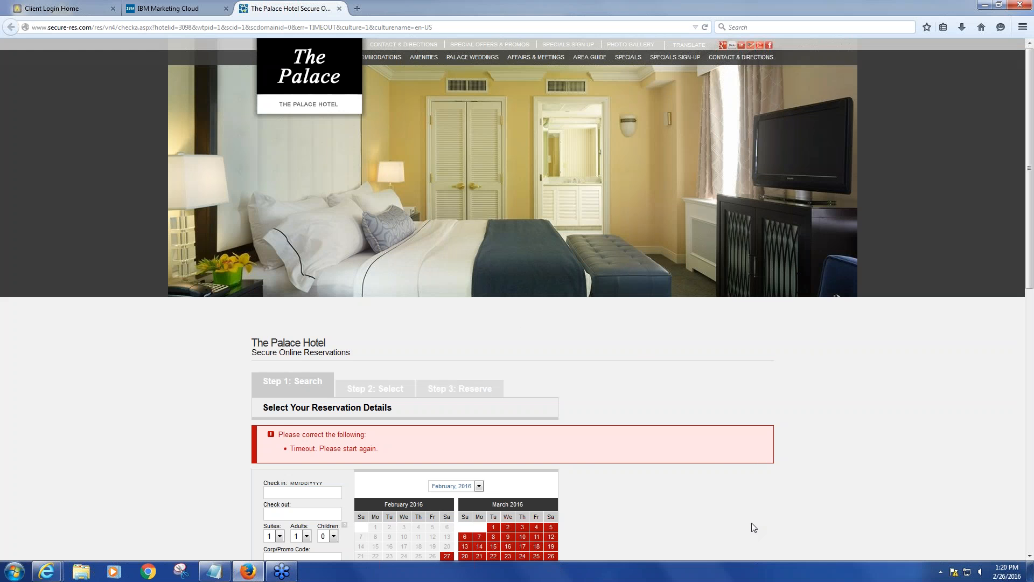
pyautogui.scroll(-1, 752, 523)
pyautogui.scroll(-1, 751, 522)
pyautogui.scroll(1, 750, 526)
pyautogui.click(162, 8)
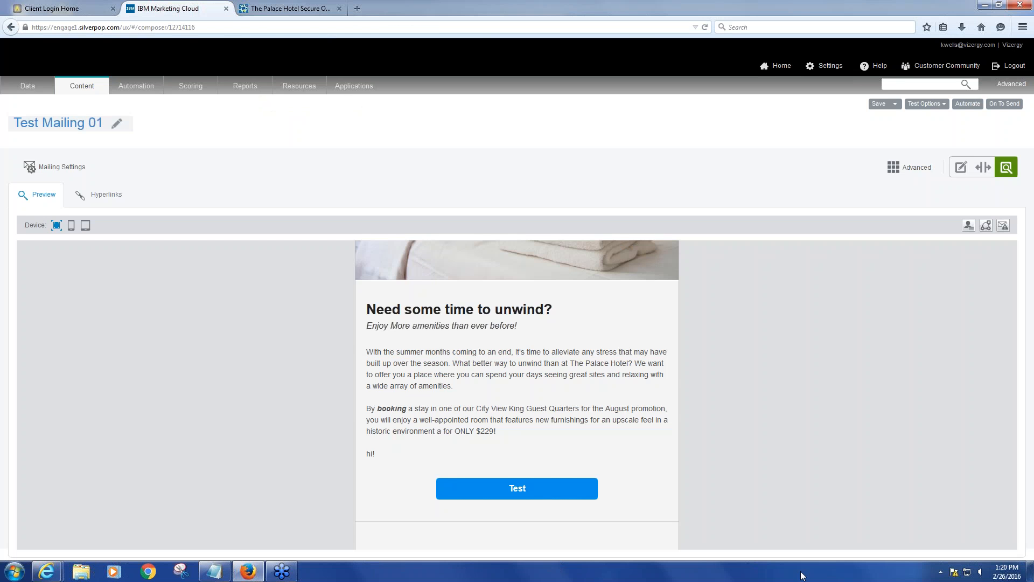
# Scroll through the full-width preview to review the whole email
pyautogui.scroll(3, 721, 484)
pyautogui.scroll(2, 721, 483)
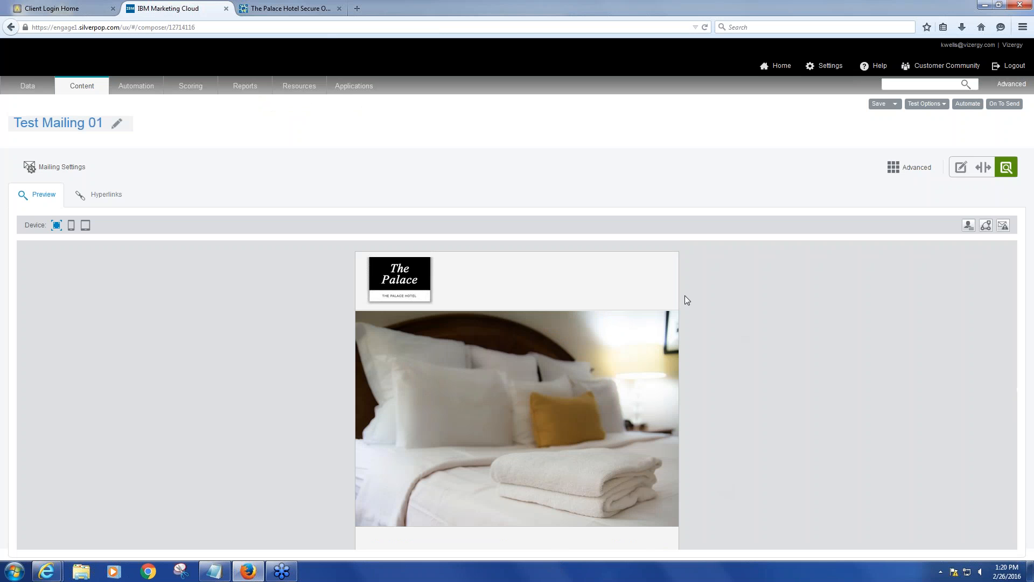
pyautogui.scroll(-3, 577, 392)
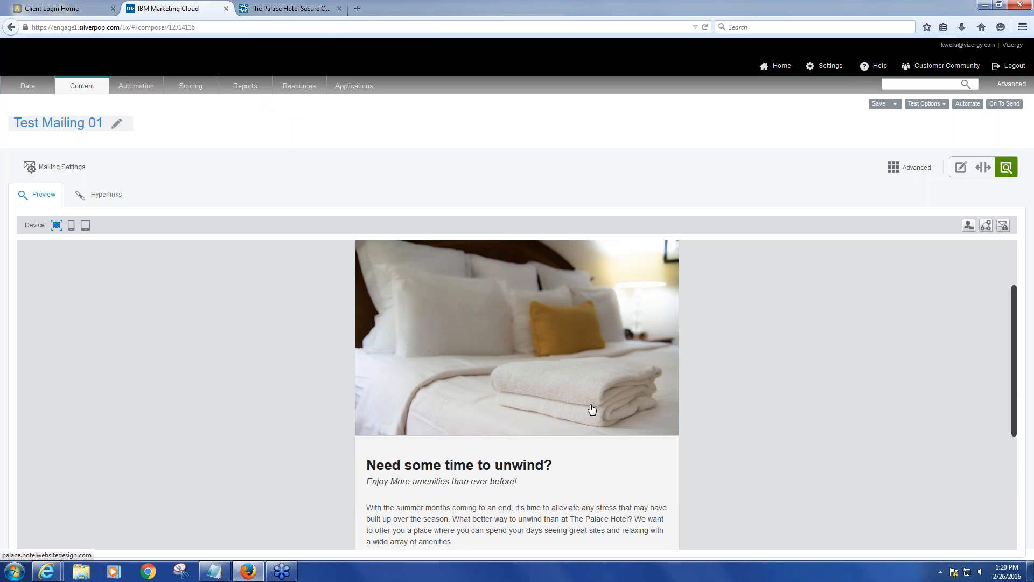
pyautogui.scroll(-2, 579, 414)
pyautogui.scroll(2, 555, 426)
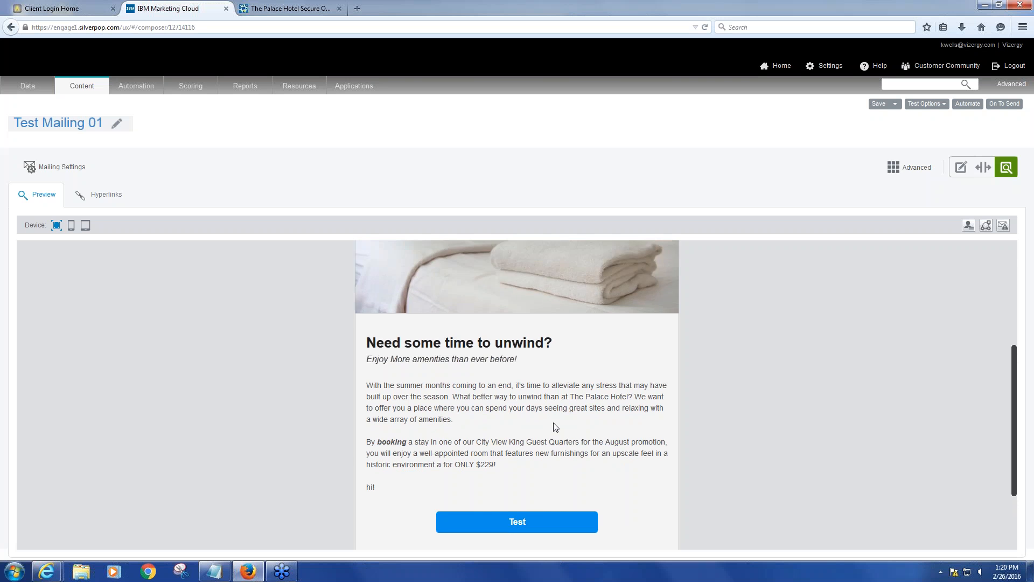
pyautogui.scroll(2, 555, 426)
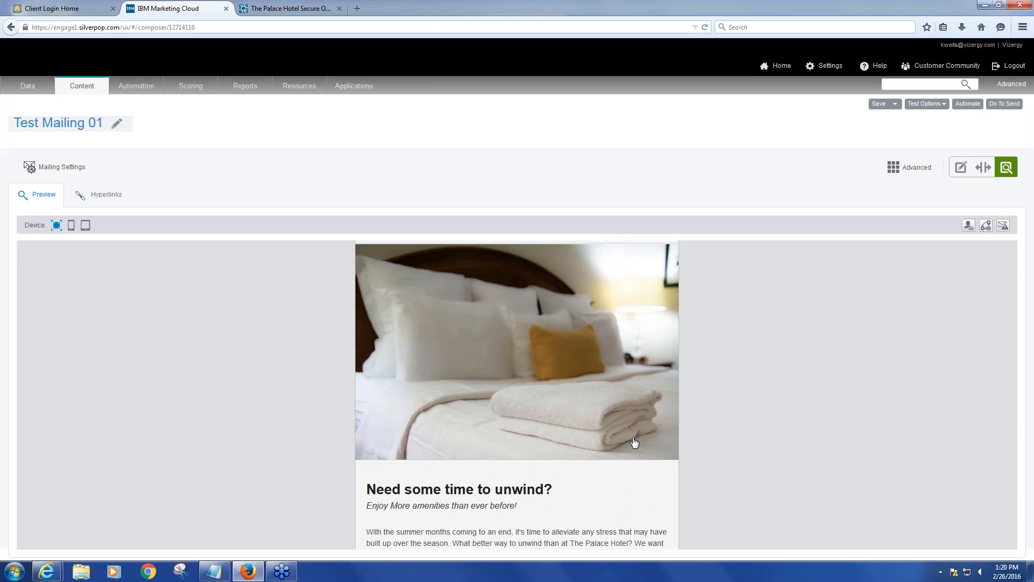
pyautogui.scroll(1, 385, 285)
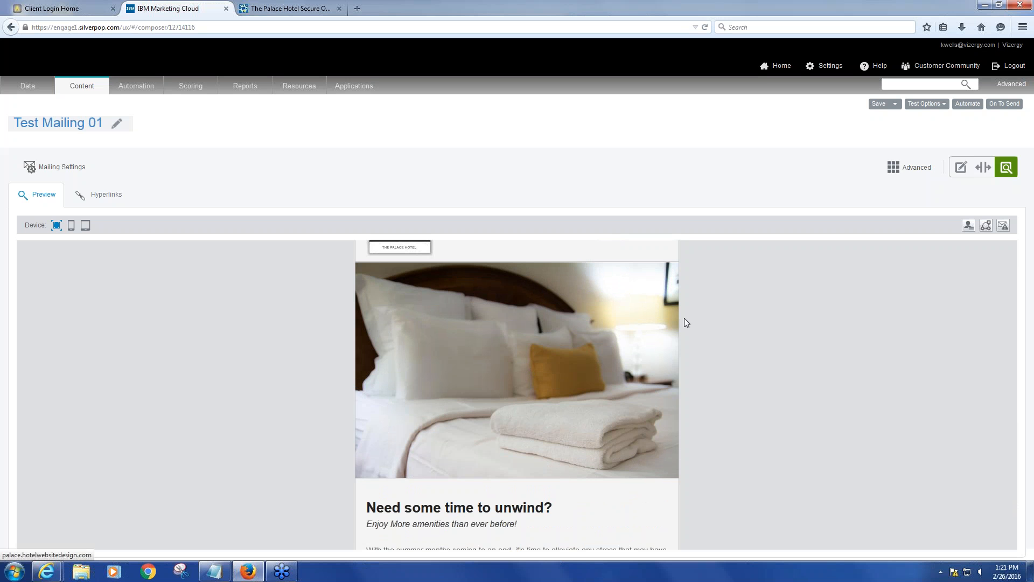
pyautogui.scroll(2, 682, 319)
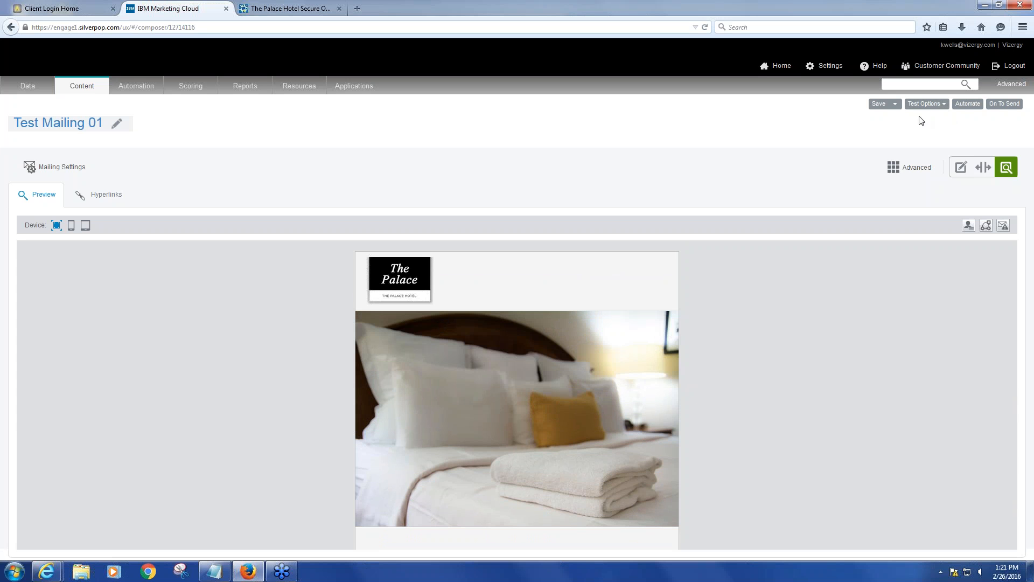
# Send a quick test of the email to the existing recipient plus a colleague's e-mail address, then close the dialog
pyautogui.click(944, 105)
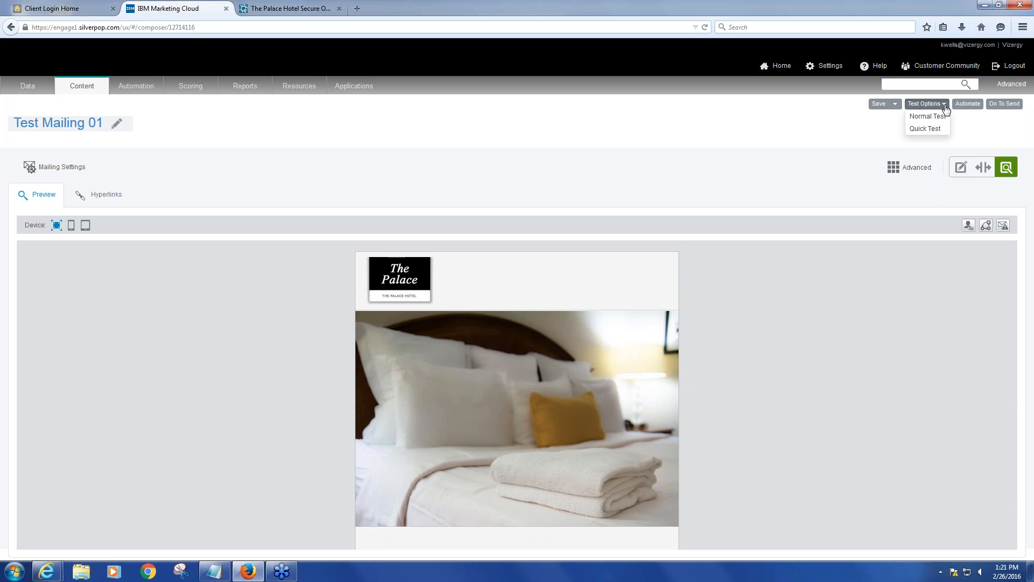
pyautogui.click(925, 130)
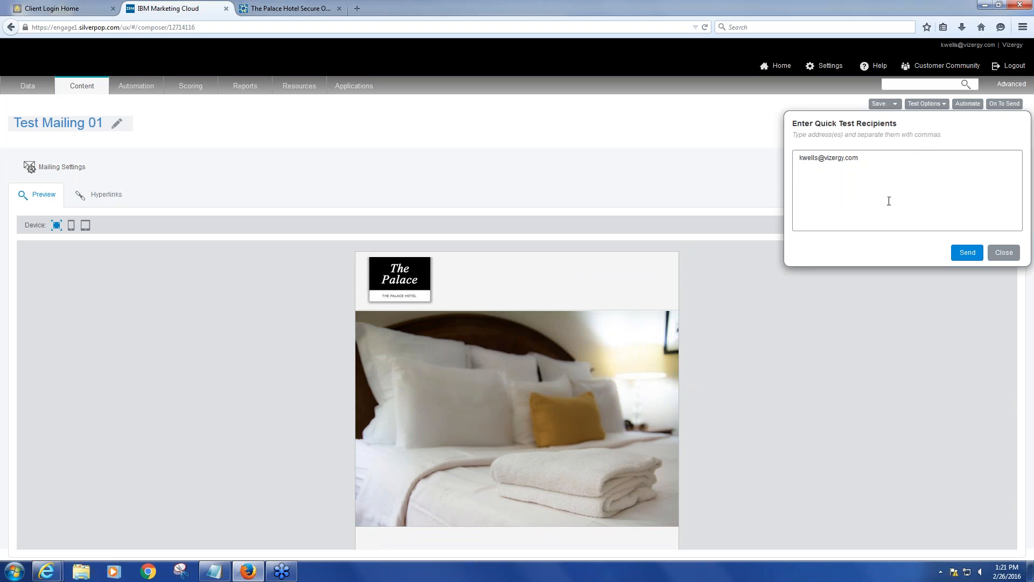
pyautogui.click(890, 160)
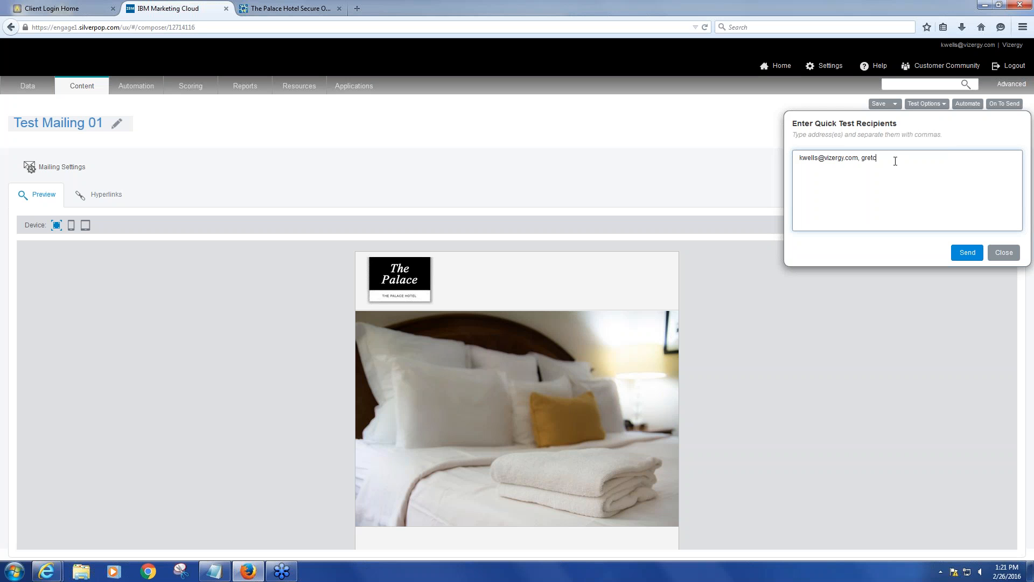
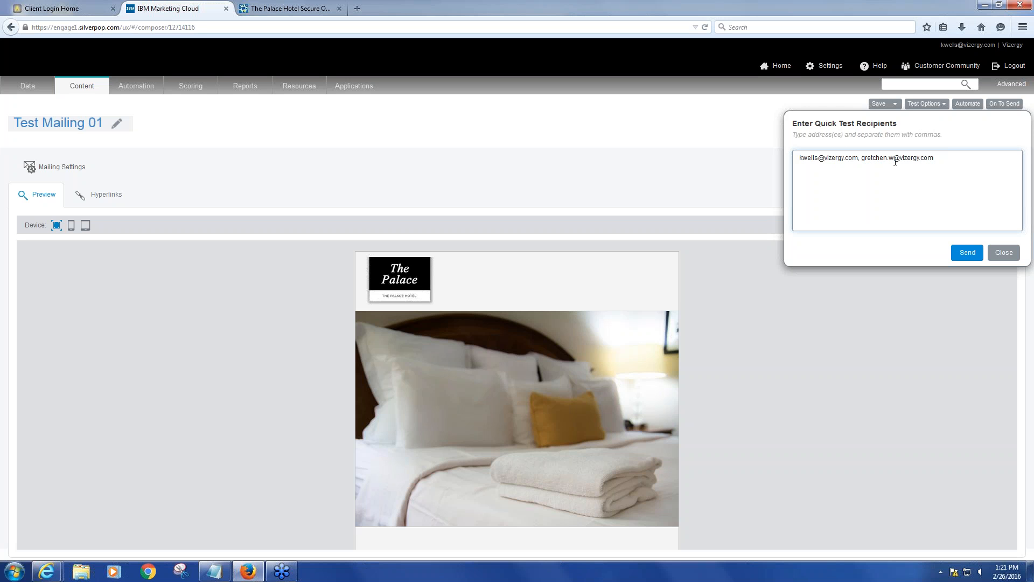
pyautogui.click(967, 254)
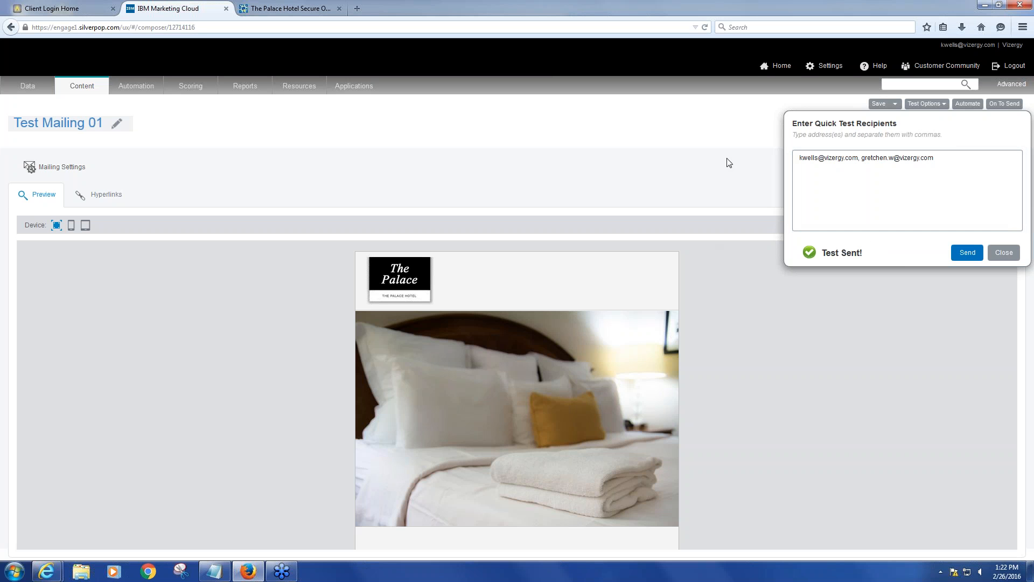
pyautogui.click(1003, 253)
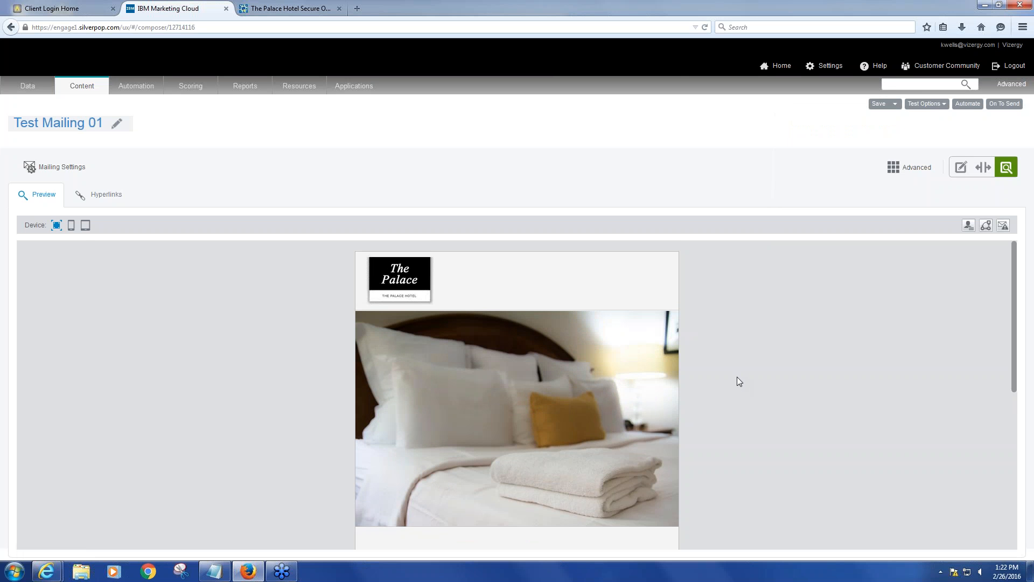
# Move on from the composer to setting up the mailing
pyautogui.scroll(-1, 737, 377)
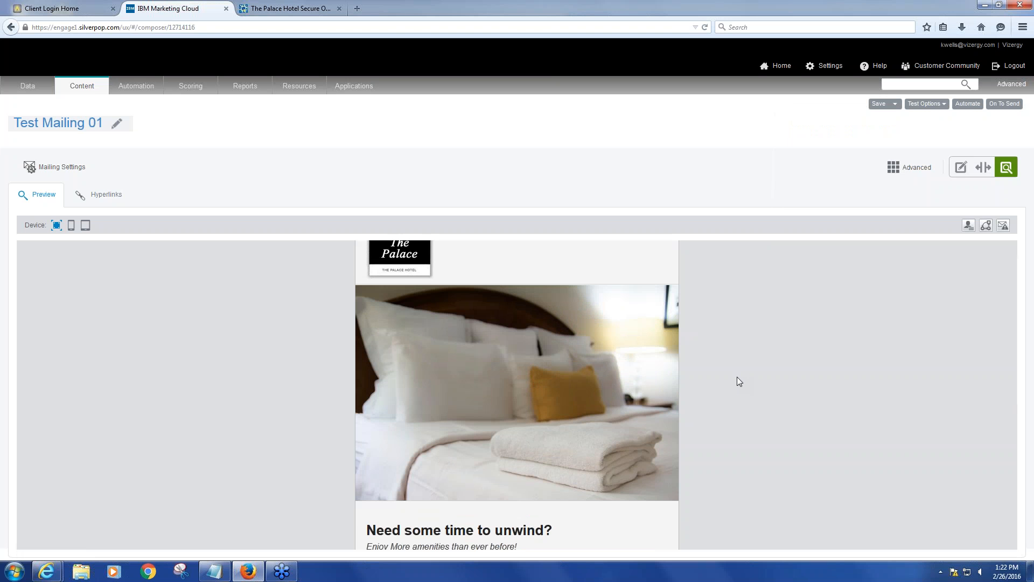
pyautogui.scroll(1, 739, 381)
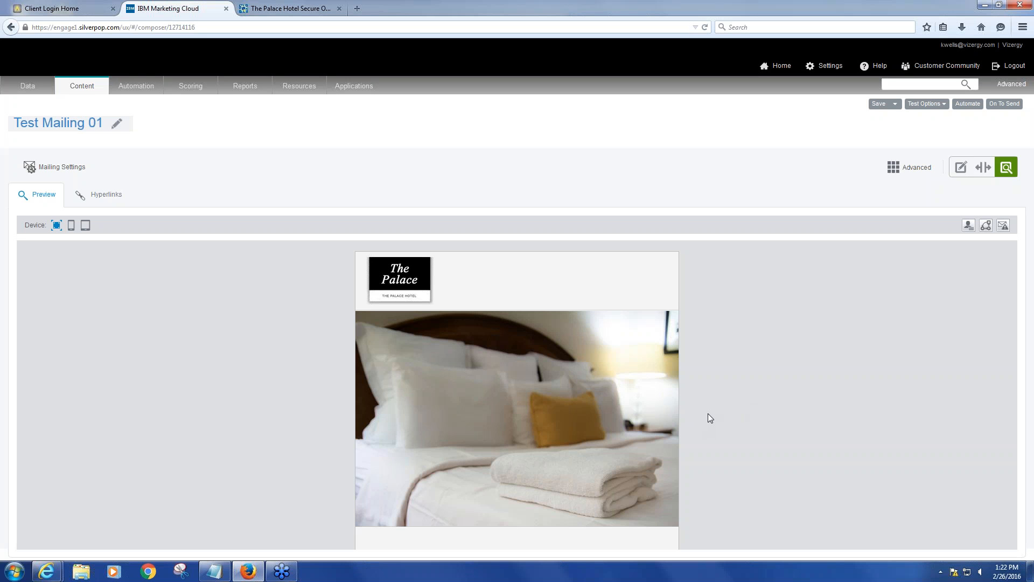
pyautogui.scroll(-1, 711, 418)
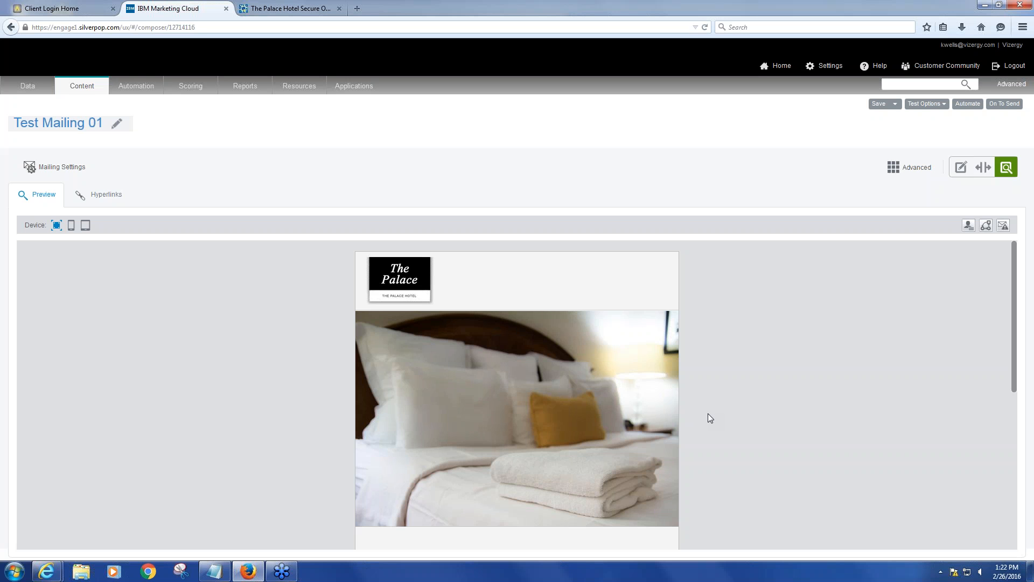
pyautogui.scroll(-4, 752, 414)
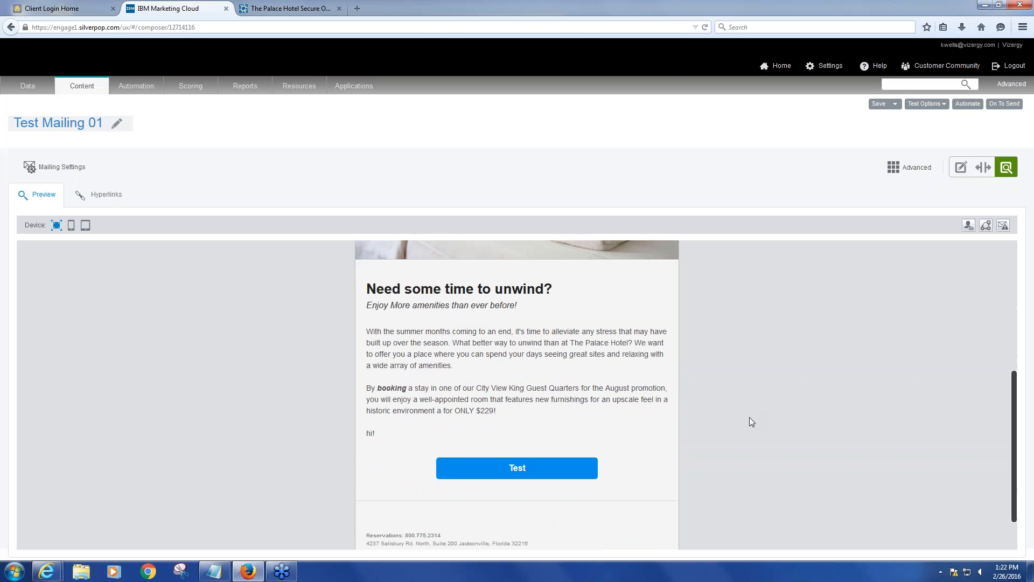
pyautogui.scroll(3, 752, 421)
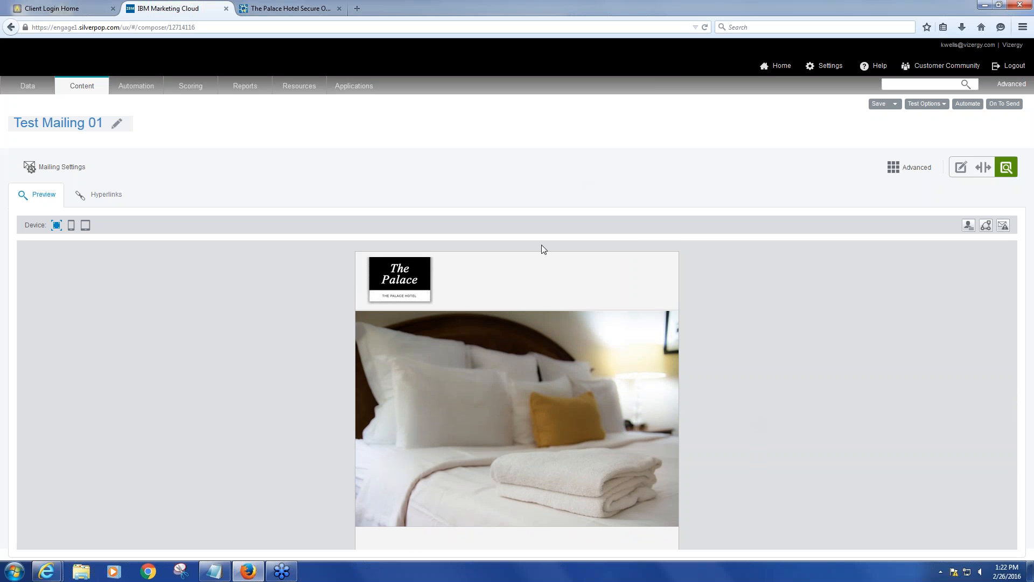
pyautogui.moveTo(84, 89)
pyautogui.click(999, 108)
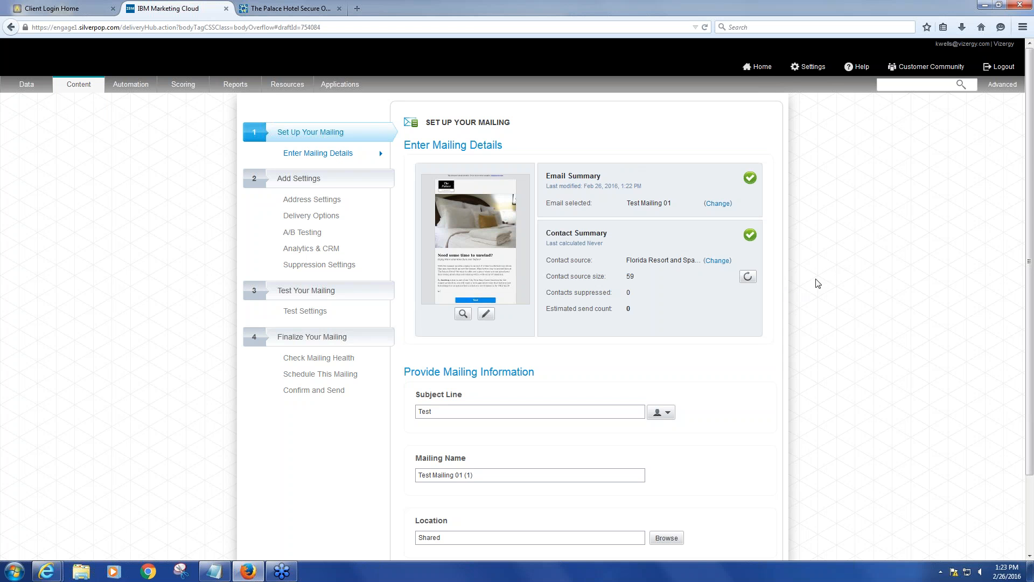
# Open the email preview from the mailing details, scroll through it and close it
pyautogui.scroll(-1, 816, 279)
pyautogui.scroll(1, 816, 279)
pyautogui.click(463, 315)
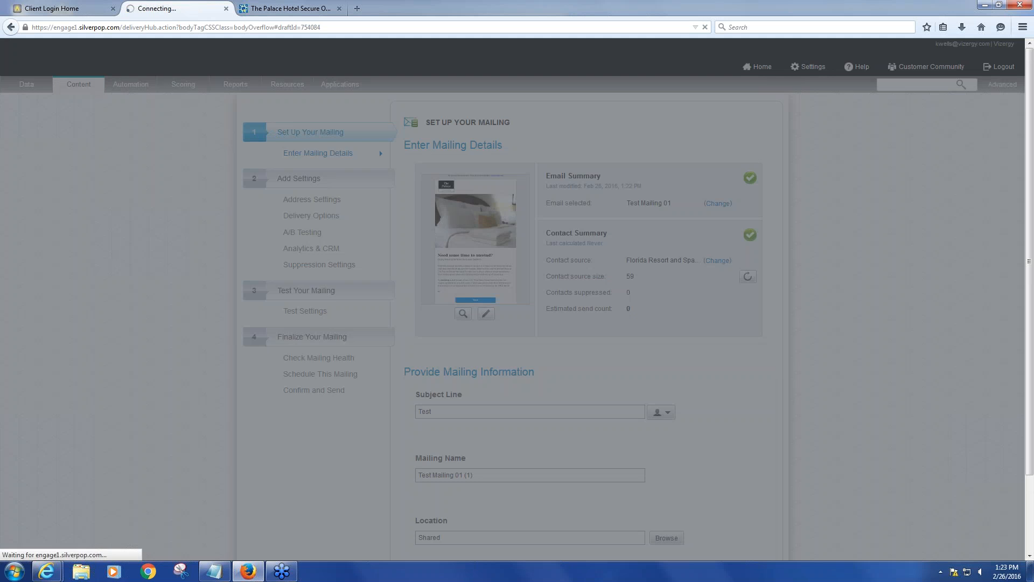
pyautogui.scroll(-10, 653, 272)
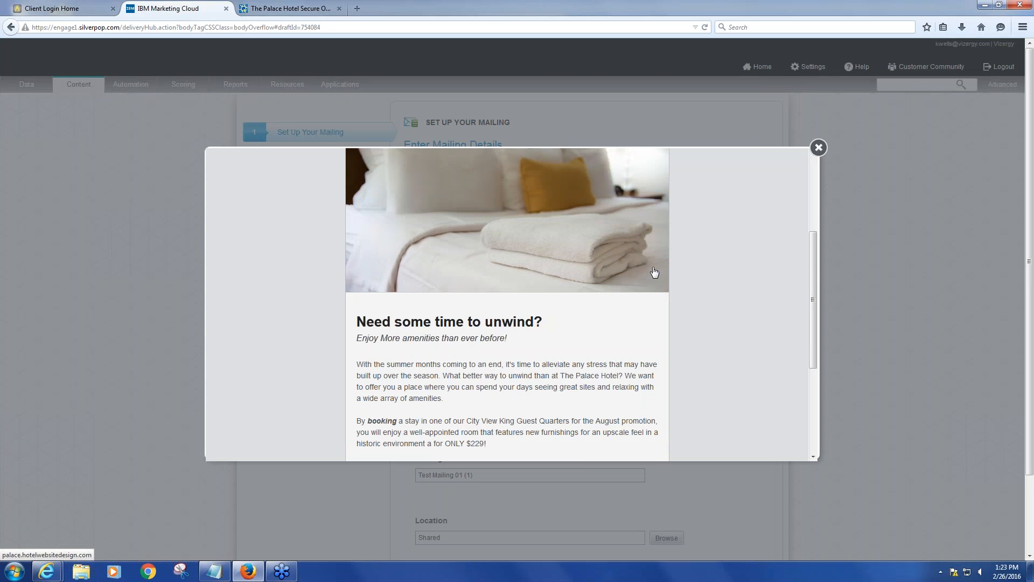
pyautogui.scroll(10, 508, 302)
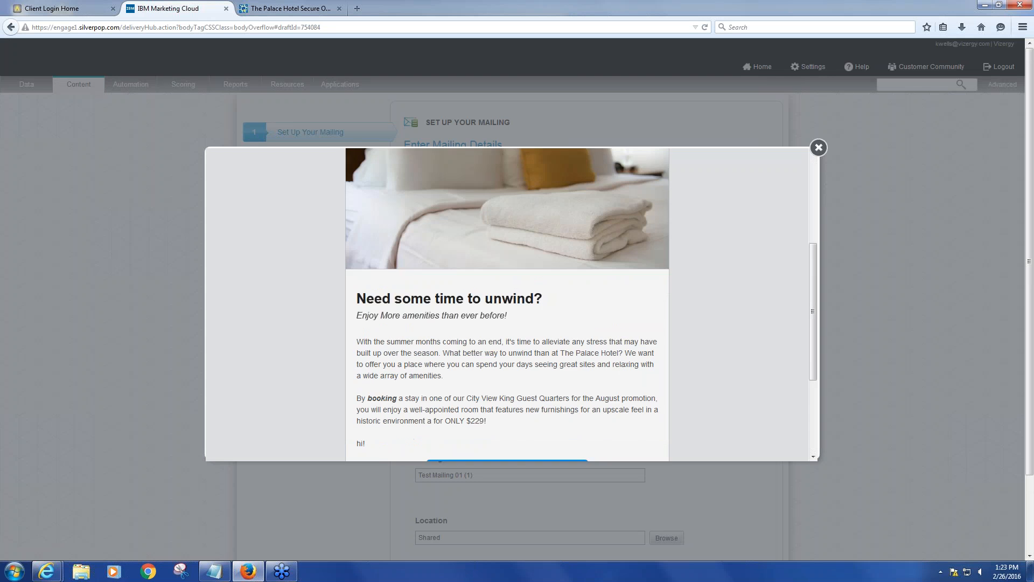
pyautogui.click(818, 148)
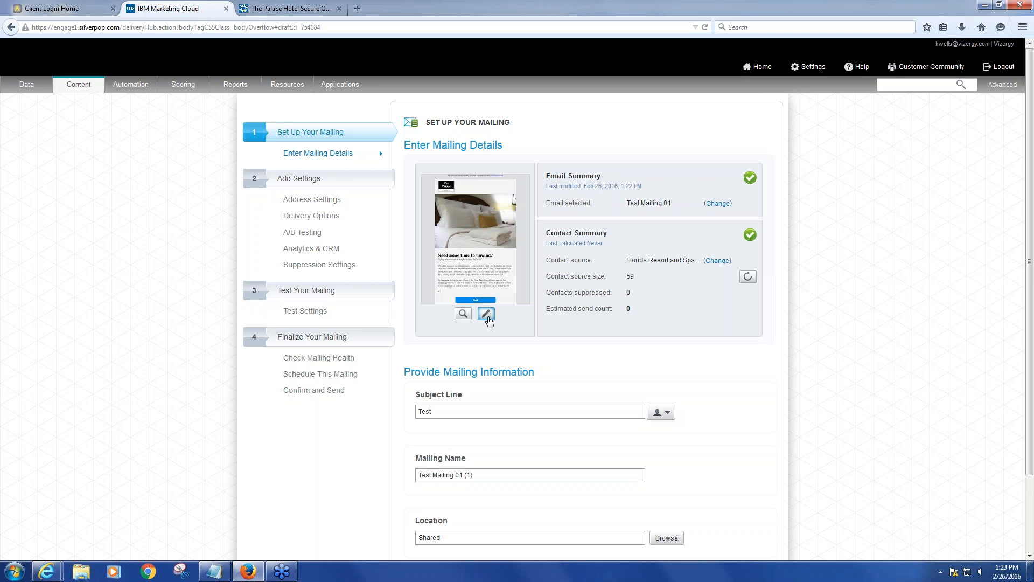
# Open the email in the composer, return to the Test Mailing 01 (1) draft and load the updated template settings
pyautogui.click(487, 316)
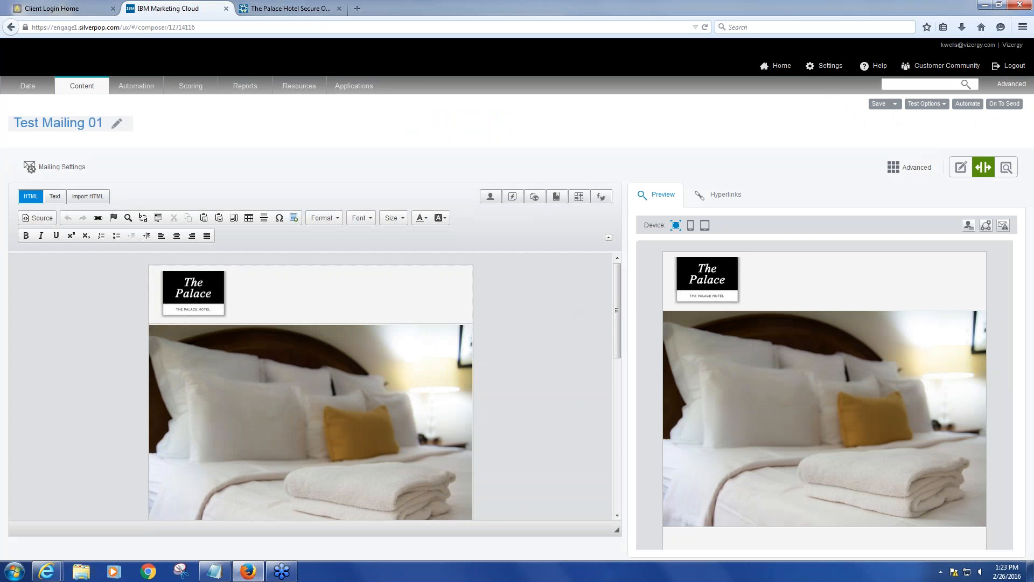
pyautogui.scroll(-5, 569, 303)
pyautogui.scroll(1, 434, 443)
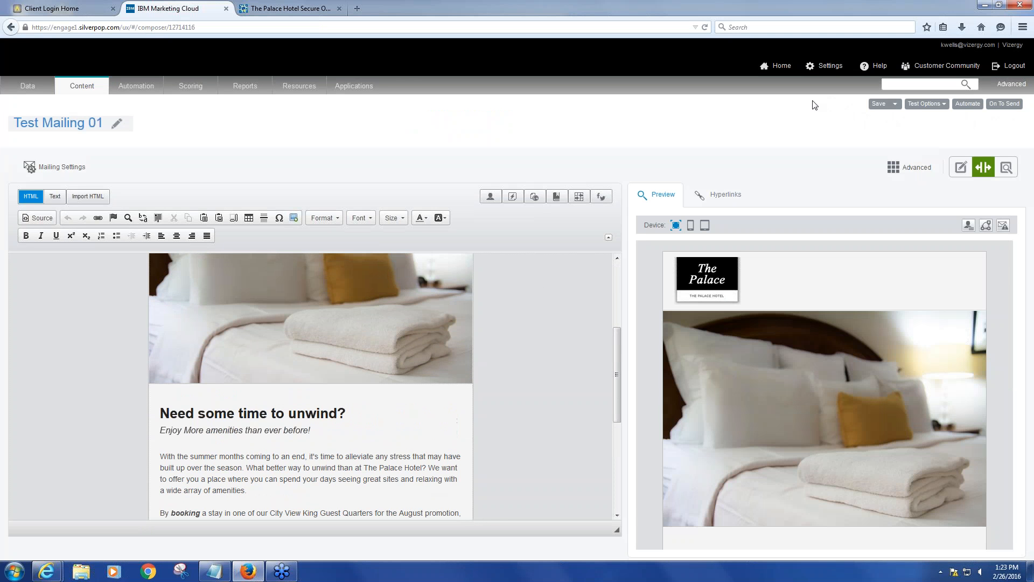
pyautogui.click(993, 108)
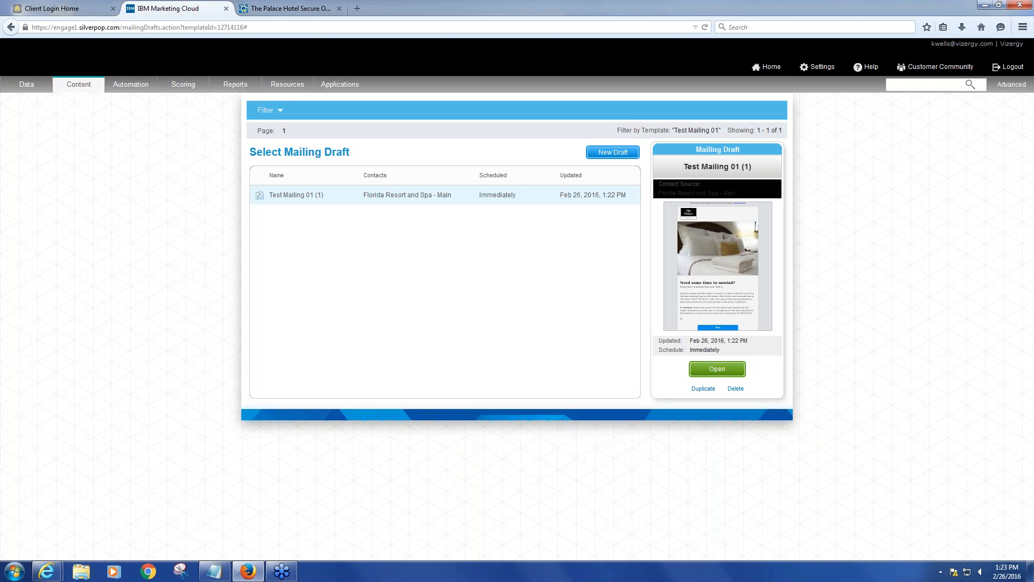
pyautogui.click(703, 371)
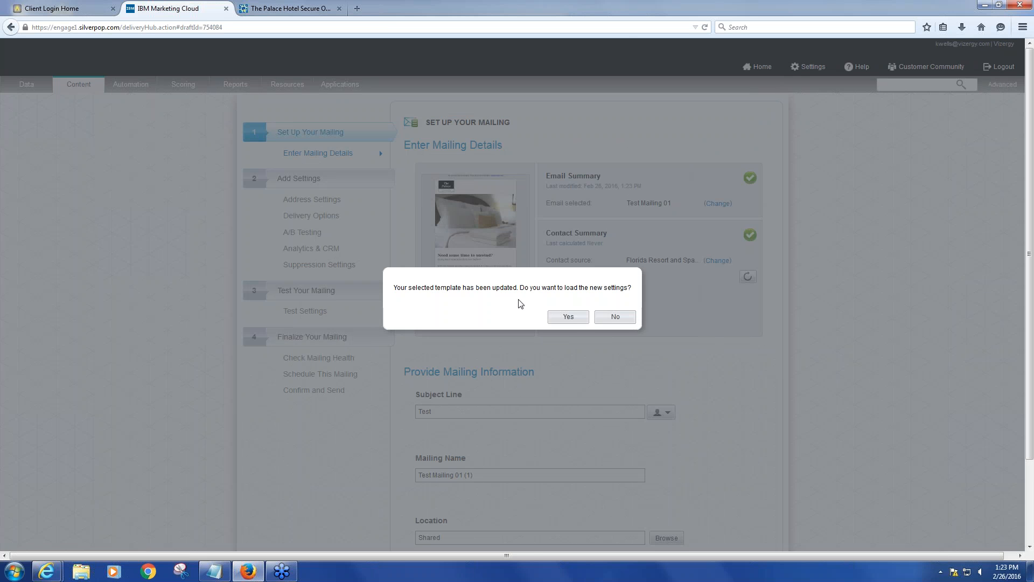
pyautogui.click(578, 321)
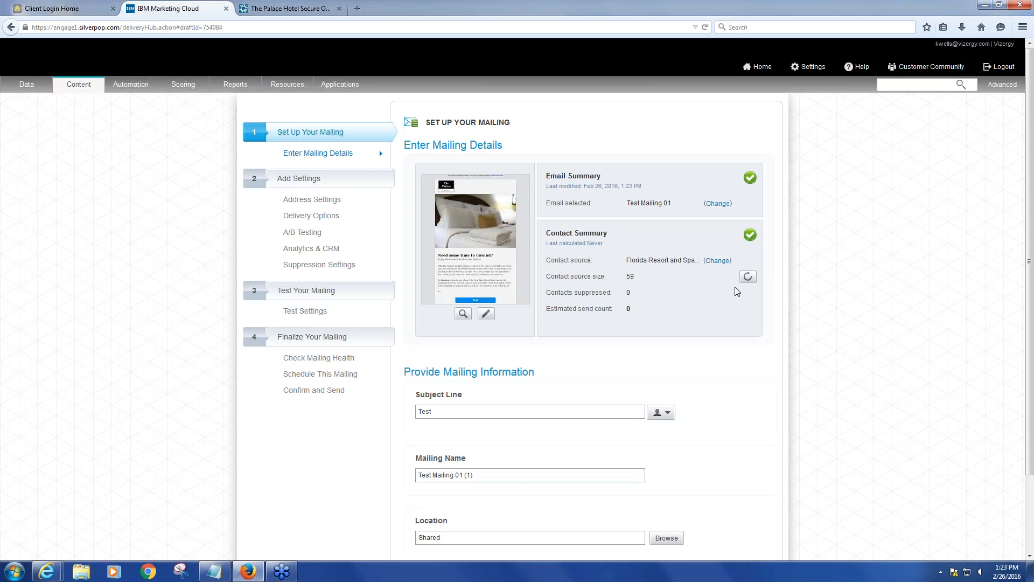
# Set the mailing's subject line to Test 01
pyautogui.scroll(-1, 737, 291)
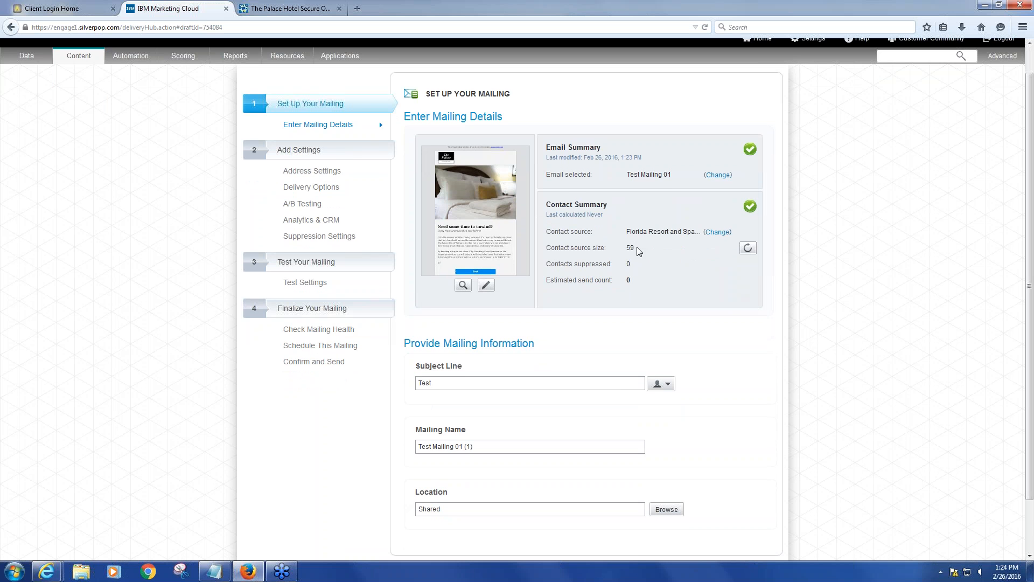
pyautogui.scroll(-1, 636, 253)
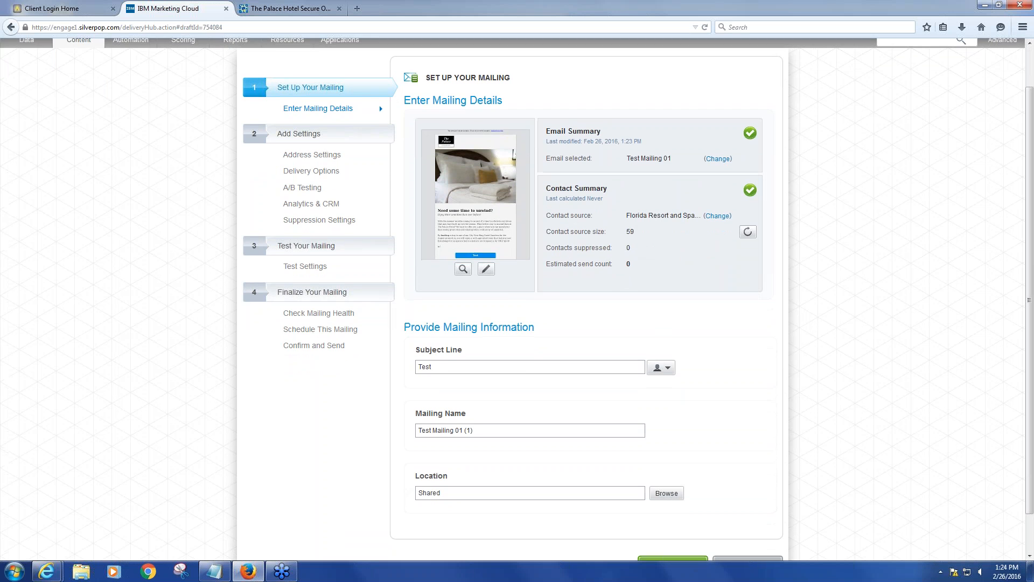
pyautogui.scroll(-1, 566, 253)
pyautogui.scroll(2, 560, 249)
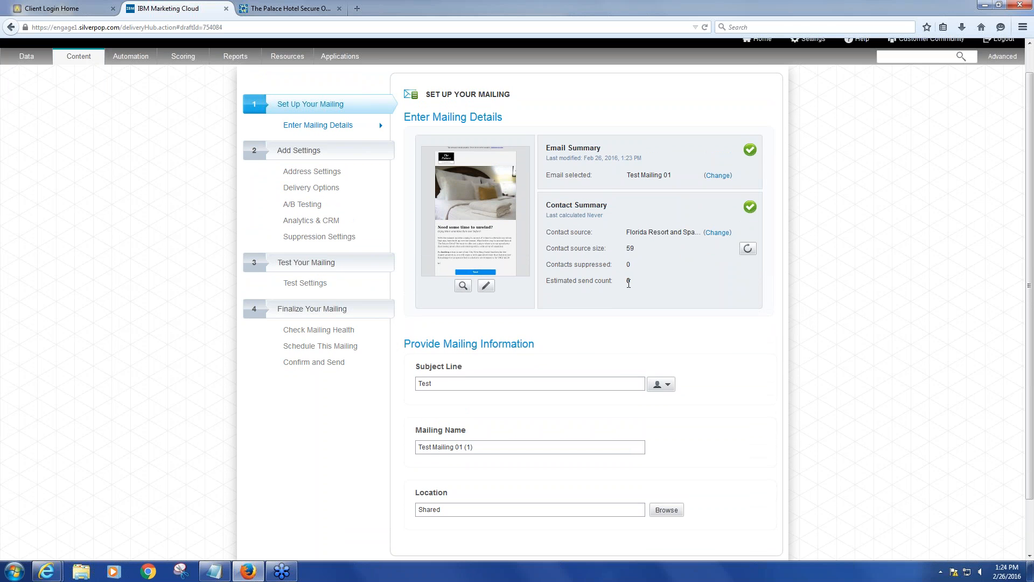
pyautogui.scroll(-3, 639, 317)
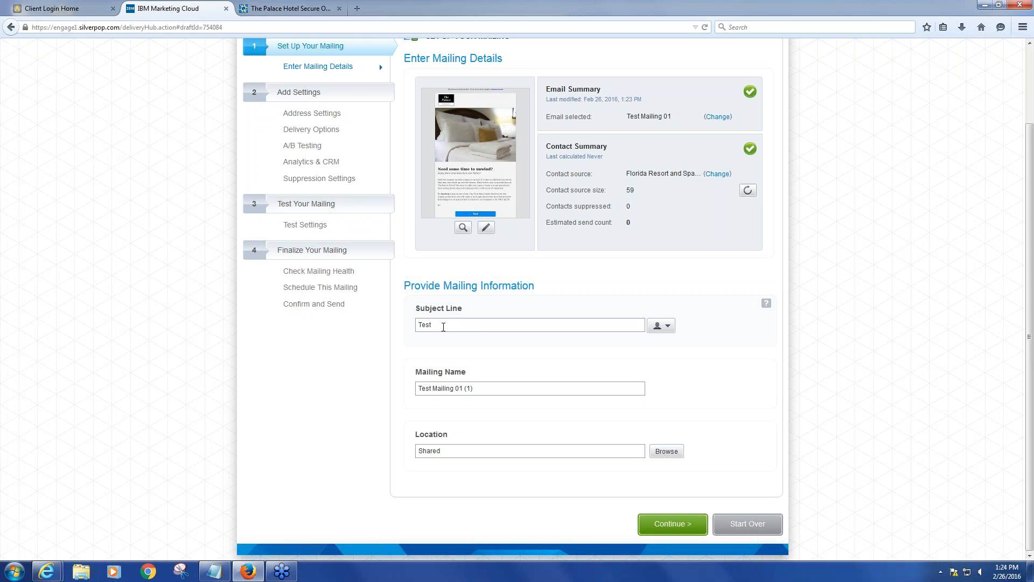
pyautogui.click(453, 326)
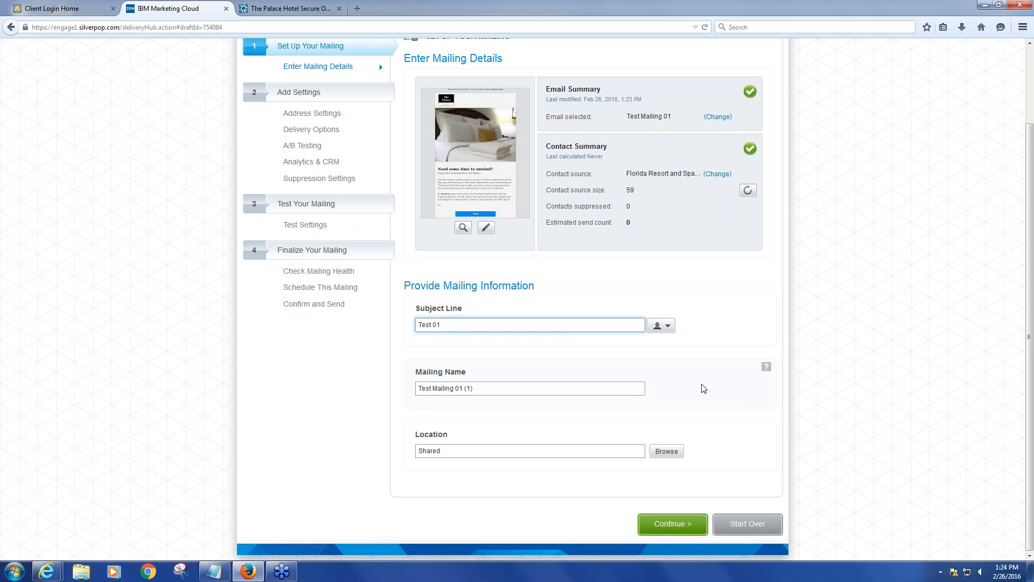
pyautogui.click(633, 377)
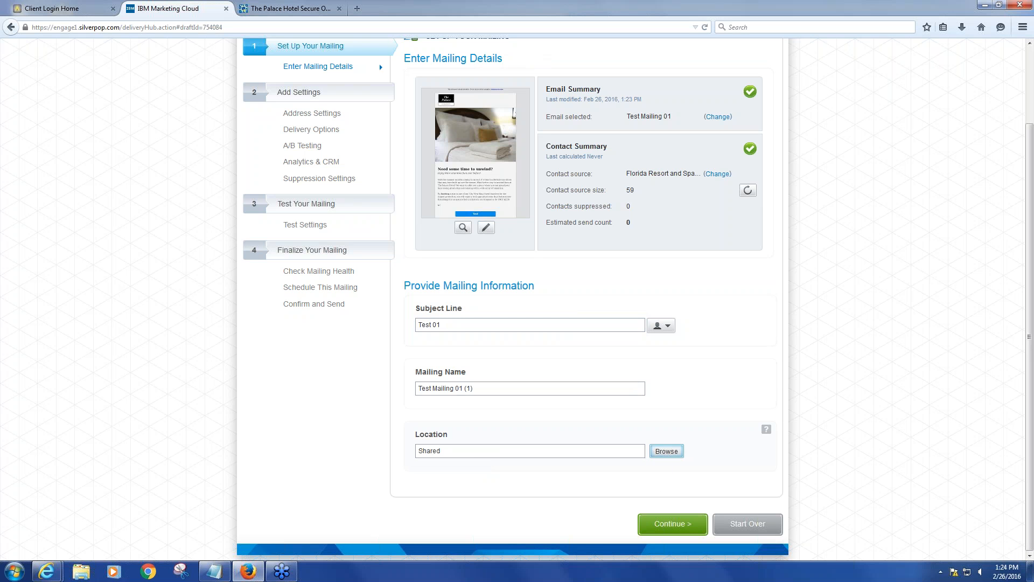
pyautogui.click(667, 452)
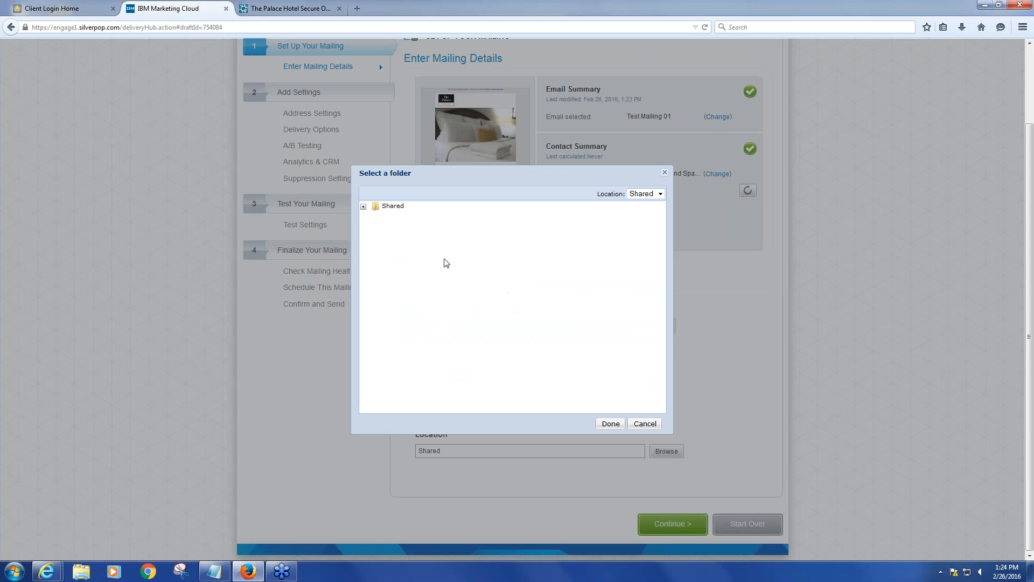
pyautogui.click(611, 425)
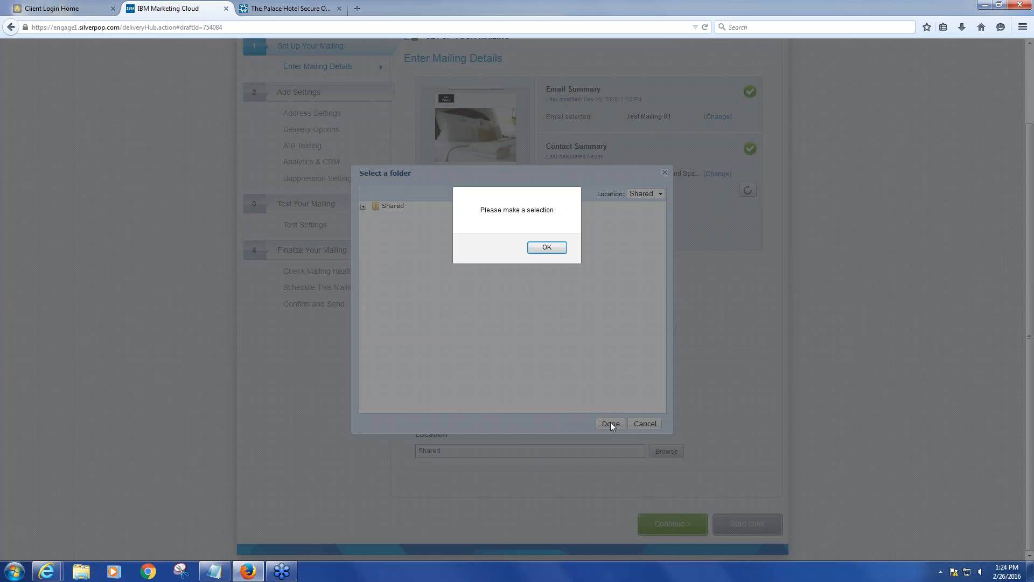
pyautogui.click(546, 247)
pyautogui.click(397, 207)
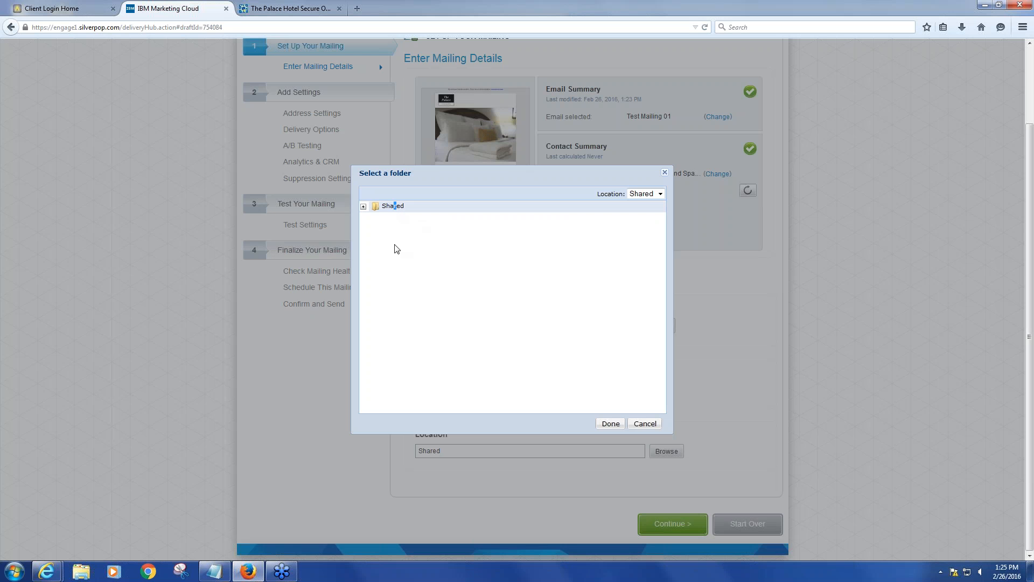
pyautogui.click(377, 204)
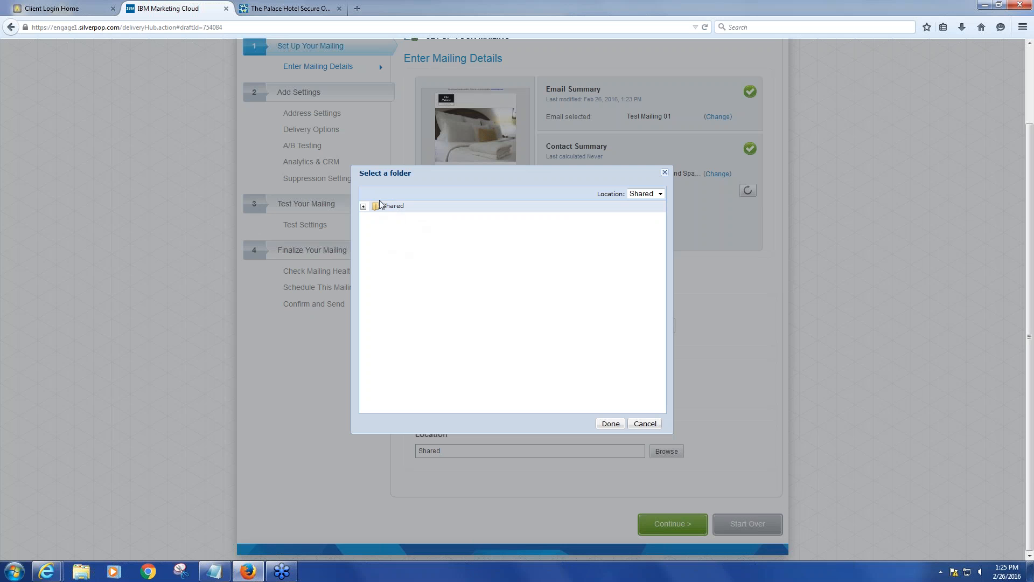
pyautogui.click(643, 425)
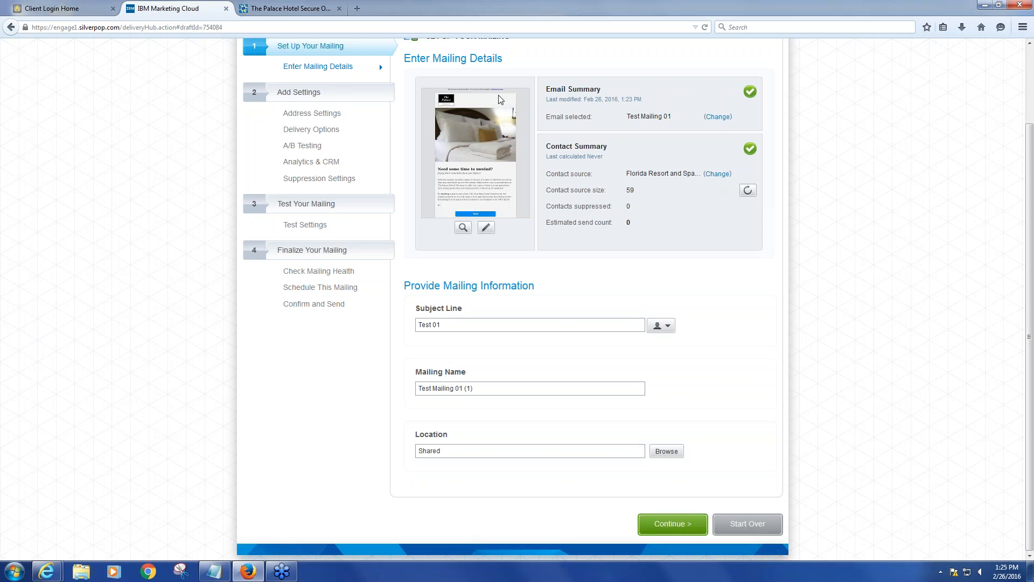
# Continue to the mailing health check and review the address settings and test settings sections
pyautogui.click(673, 525)
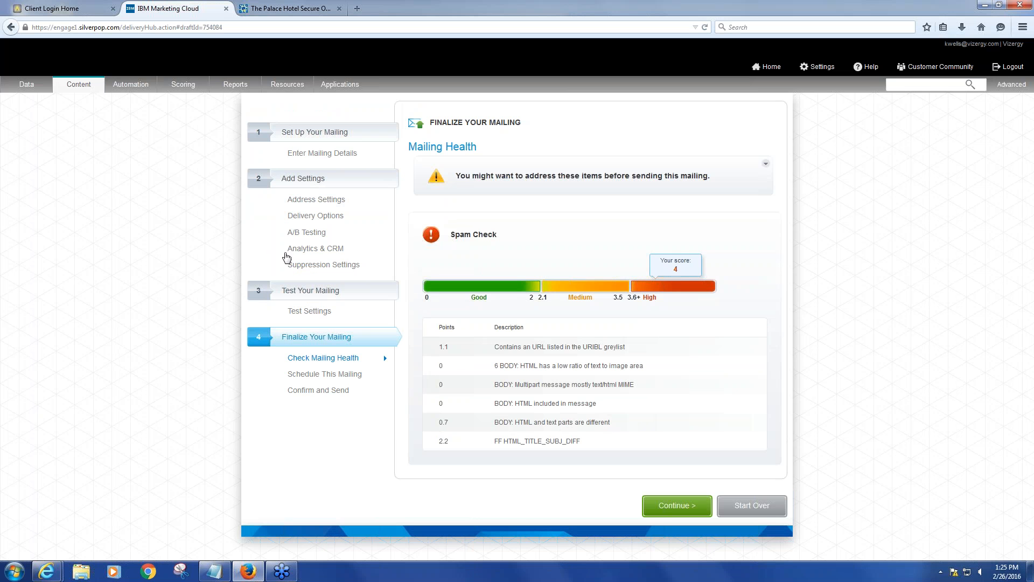
pyautogui.click(313, 183)
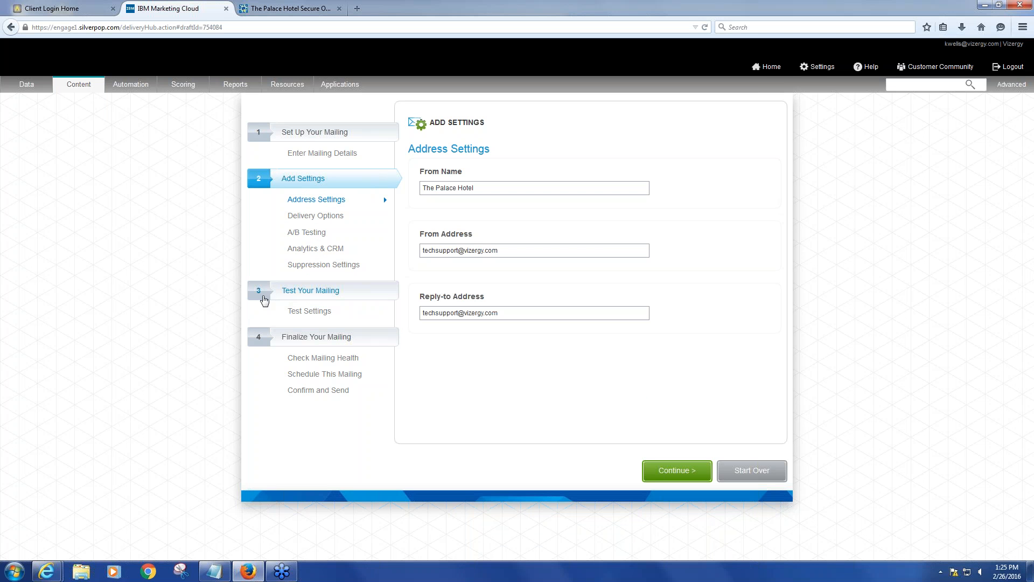
pyautogui.click(269, 296)
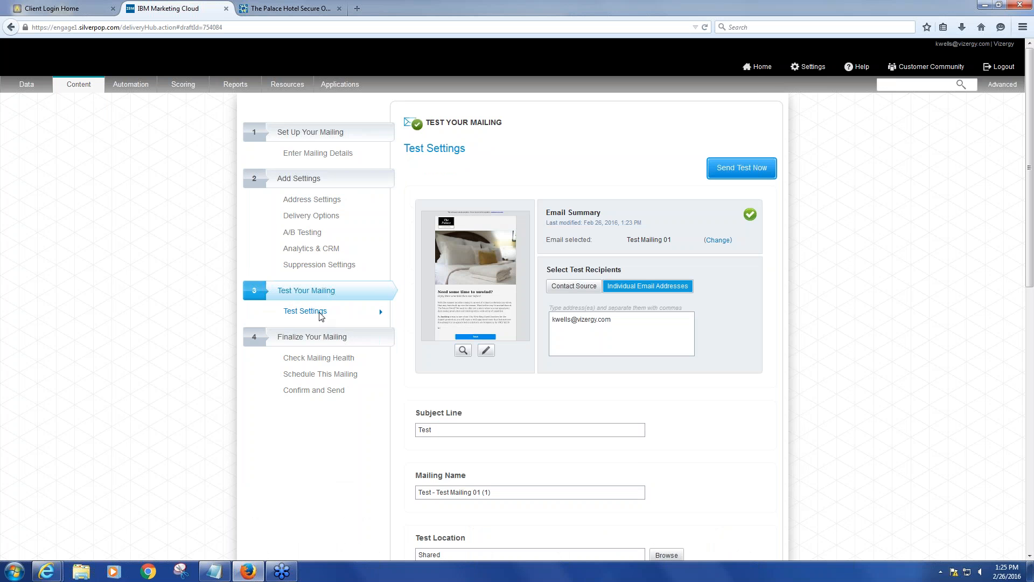
pyautogui.scroll(-1, 325, 291)
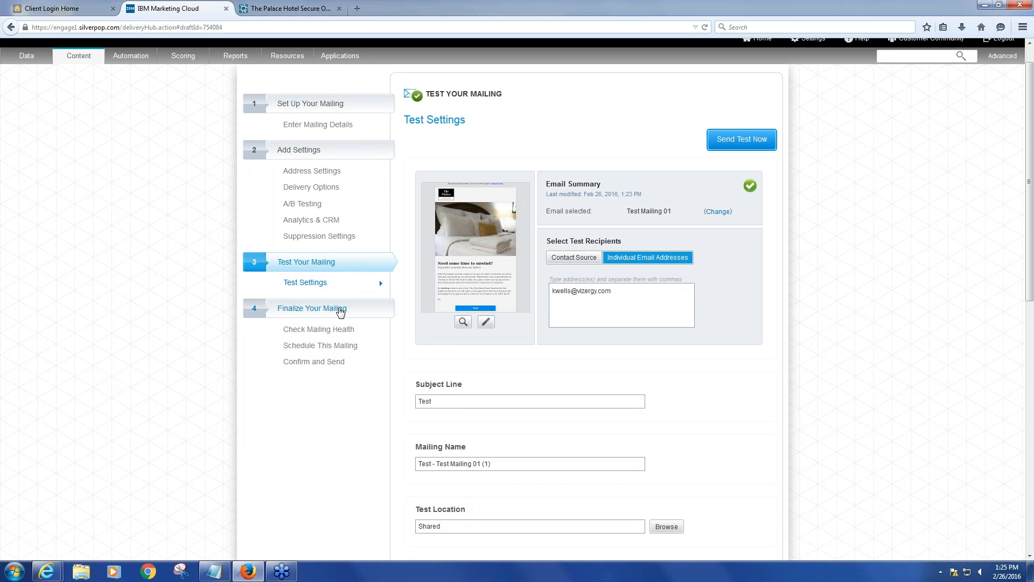
pyautogui.scroll(-2, 744, 377)
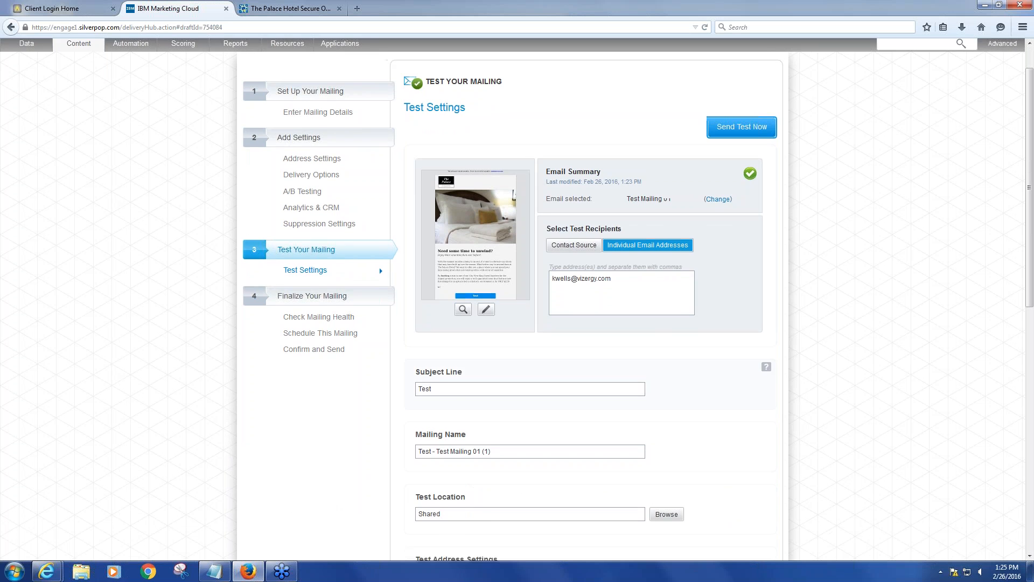
pyautogui.scroll(3, 247, 357)
pyautogui.click(259, 339)
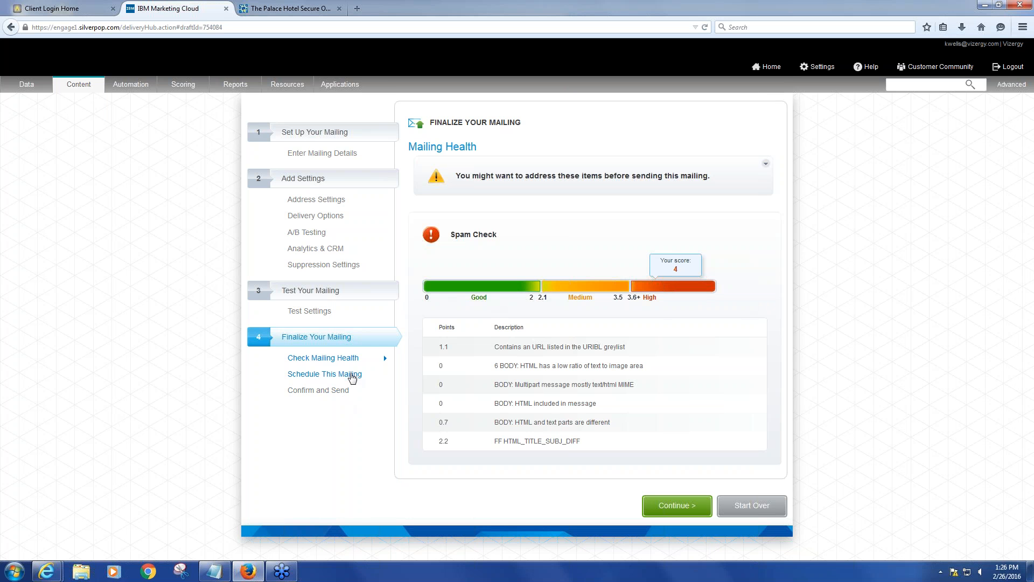
# Schedule the mailing to send on 3/11/2016 at 1:23 PM and continue to confirmation
pyautogui.click(348, 376)
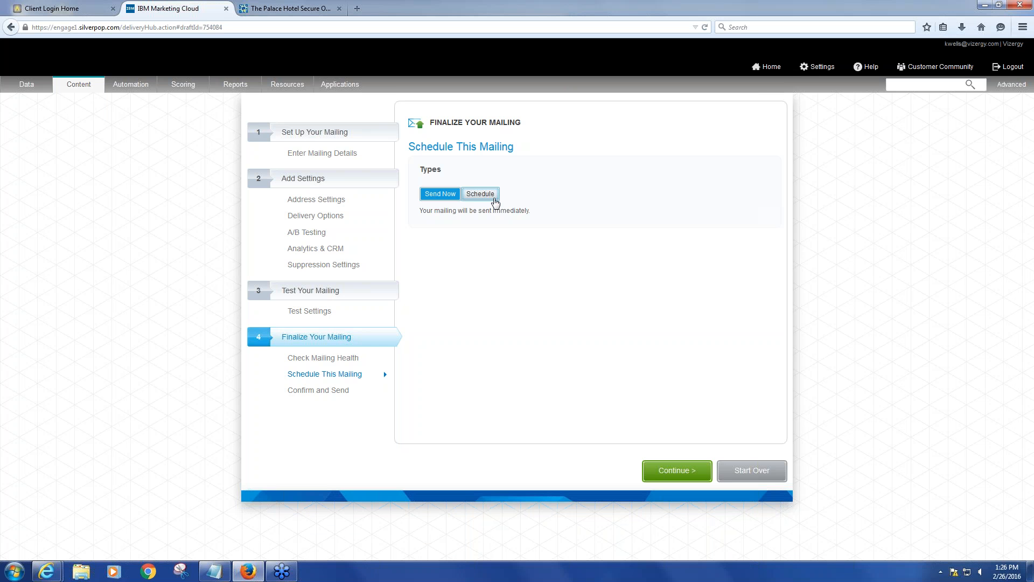
pyautogui.click(494, 197)
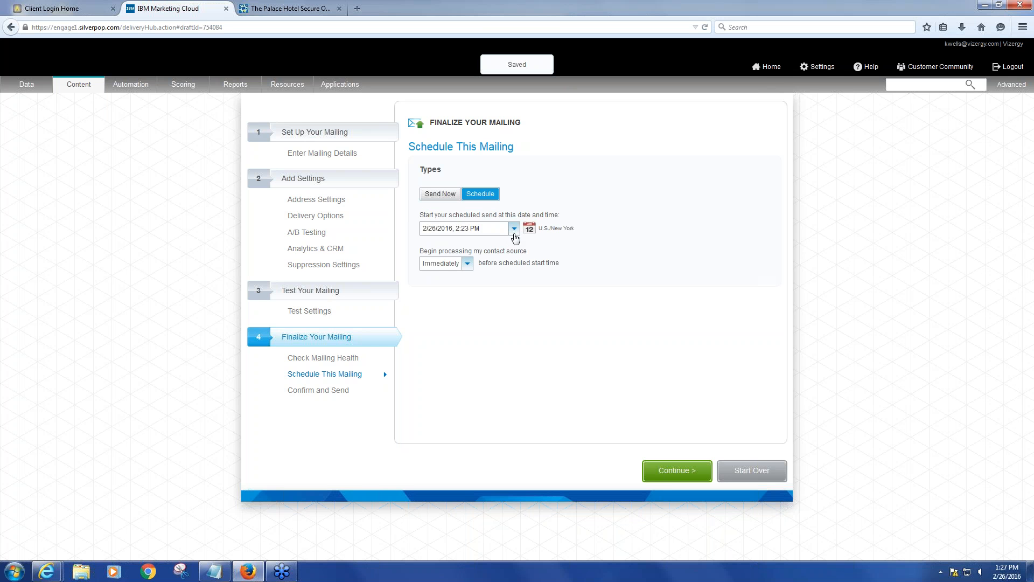
pyautogui.click(515, 231)
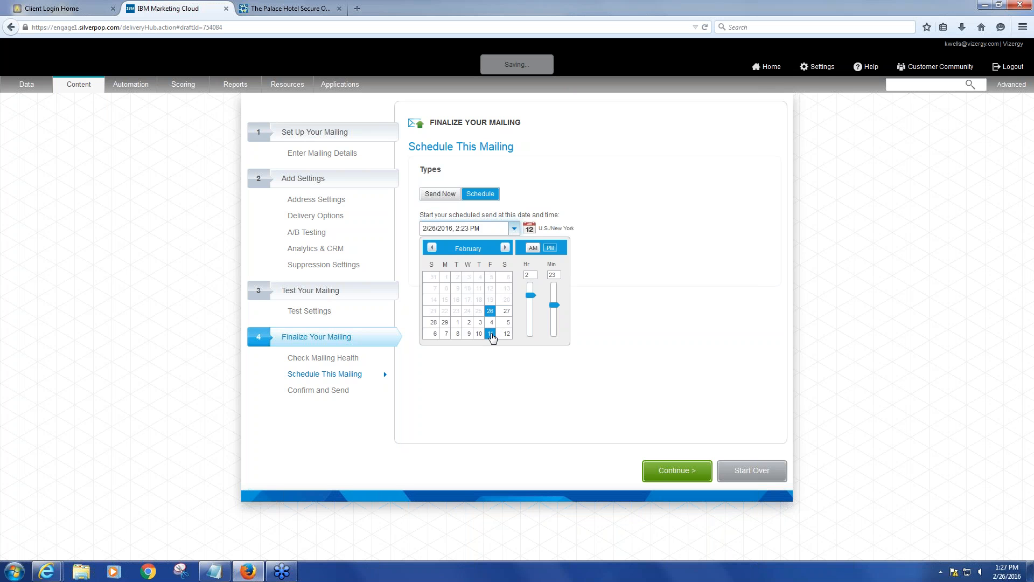
pyautogui.click(491, 334)
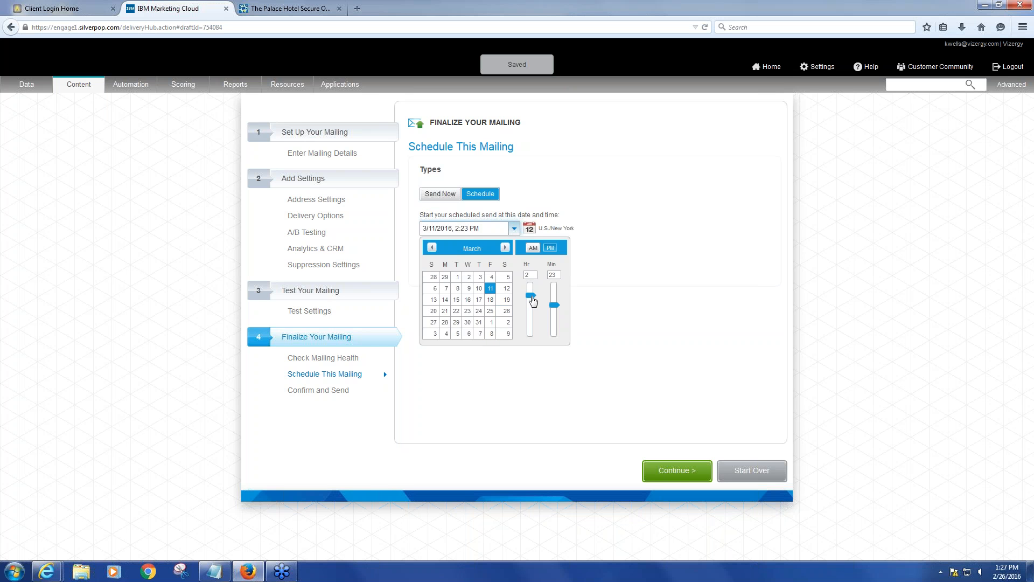
pyautogui.moveTo(531, 297); pyautogui.dragTo(532, 291)
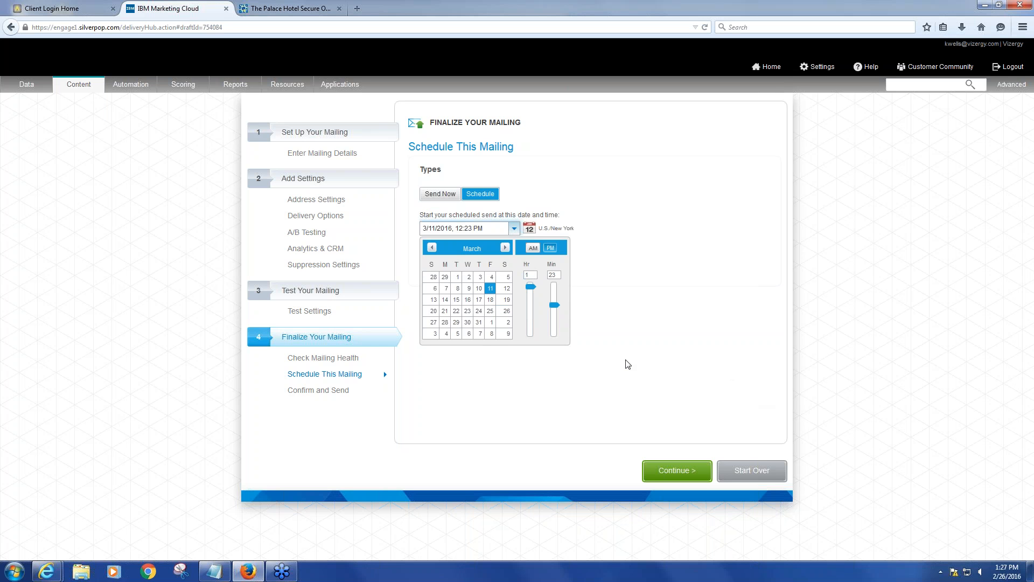
pyautogui.click(652, 370)
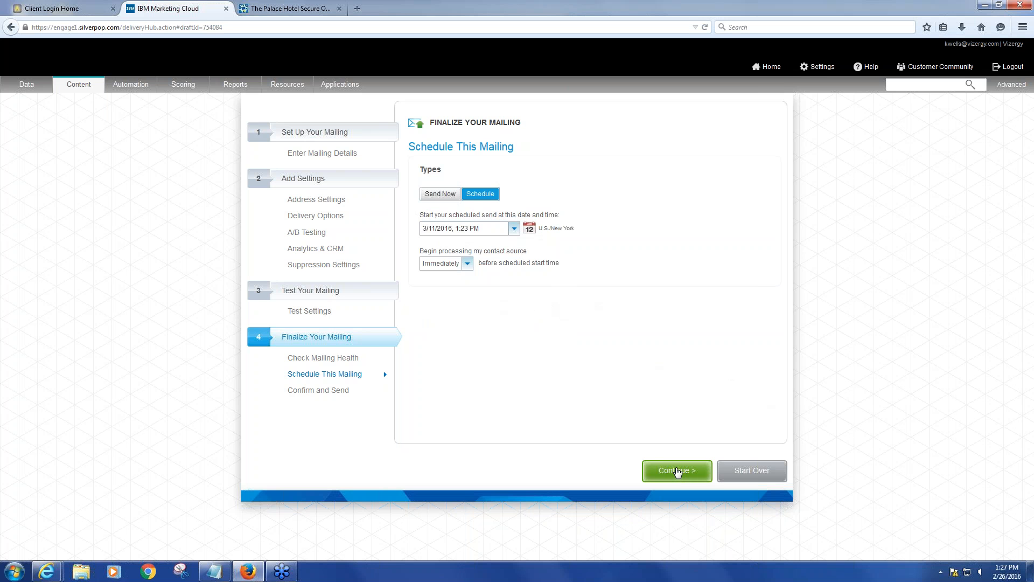
pyautogui.click(677, 471)
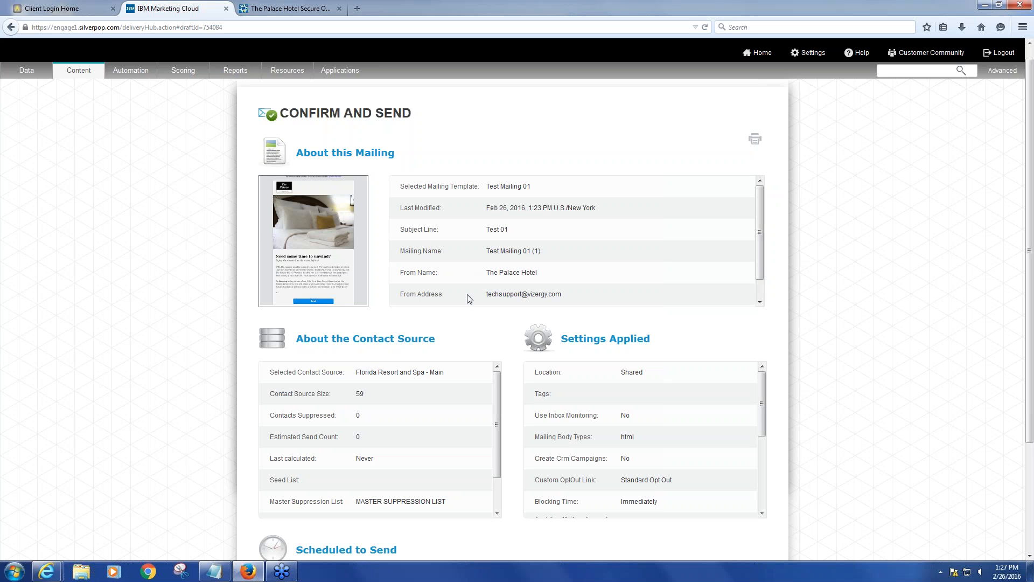
# Review the Confirm and Send summary, then cancel without sending
pyautogui.scroll(-3, 468, 295)
pyautogui.scroll(-2, 481, 312)
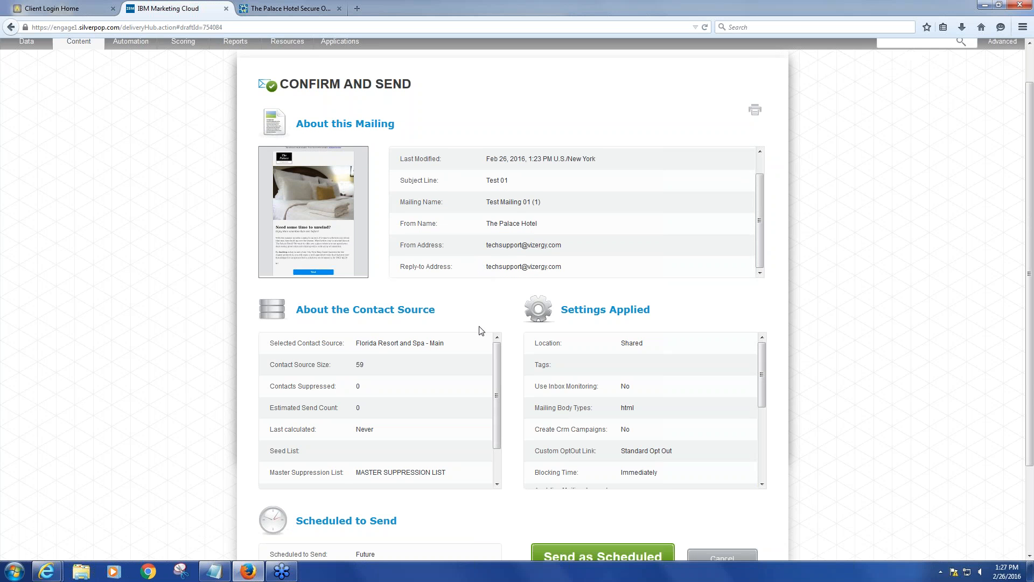
pyautogui.scroll(-1, 420, 401)
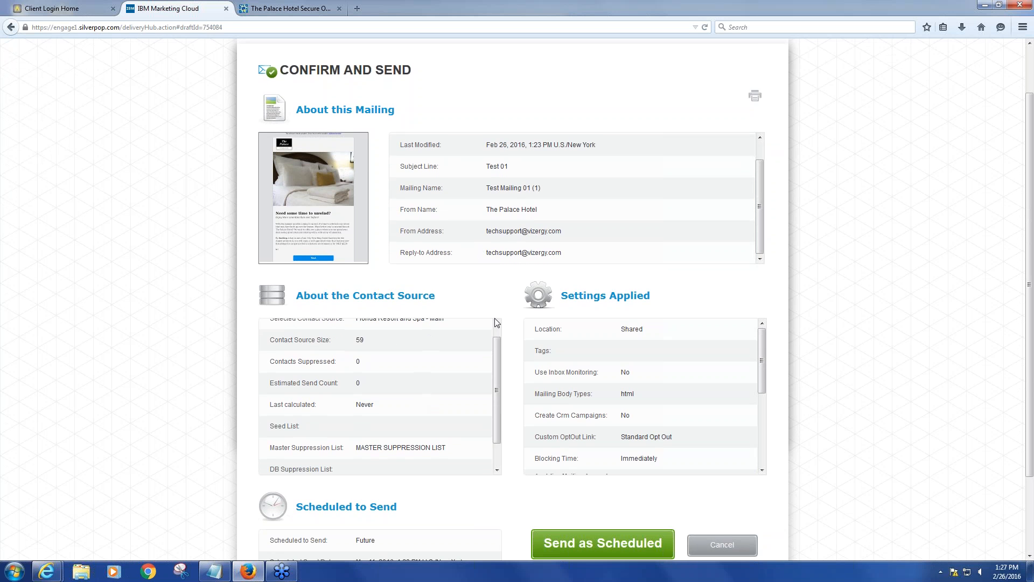
pyautogui.scroll(2, 532, 296)
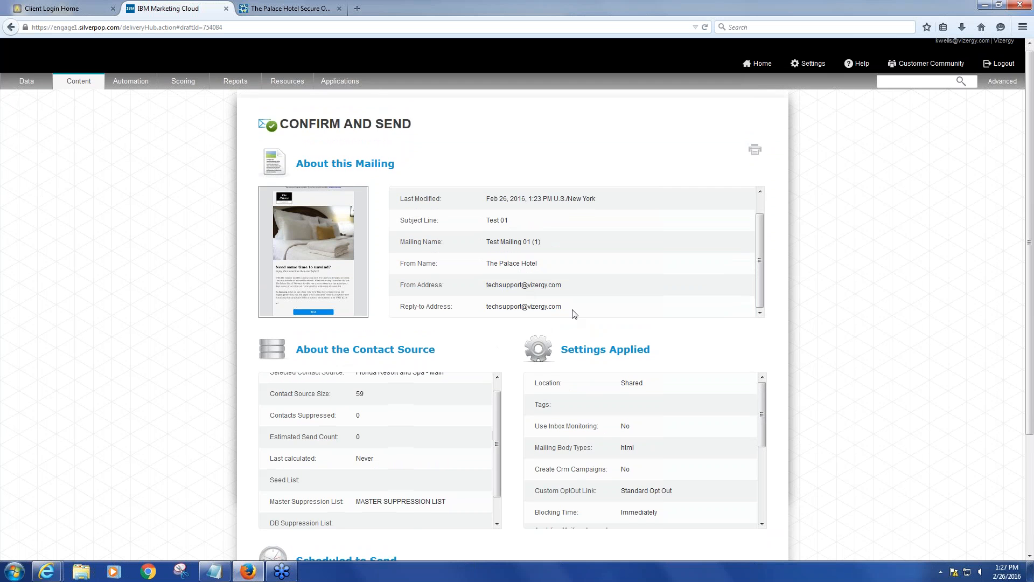
pyautogui.scroll(-5, 570, 326)
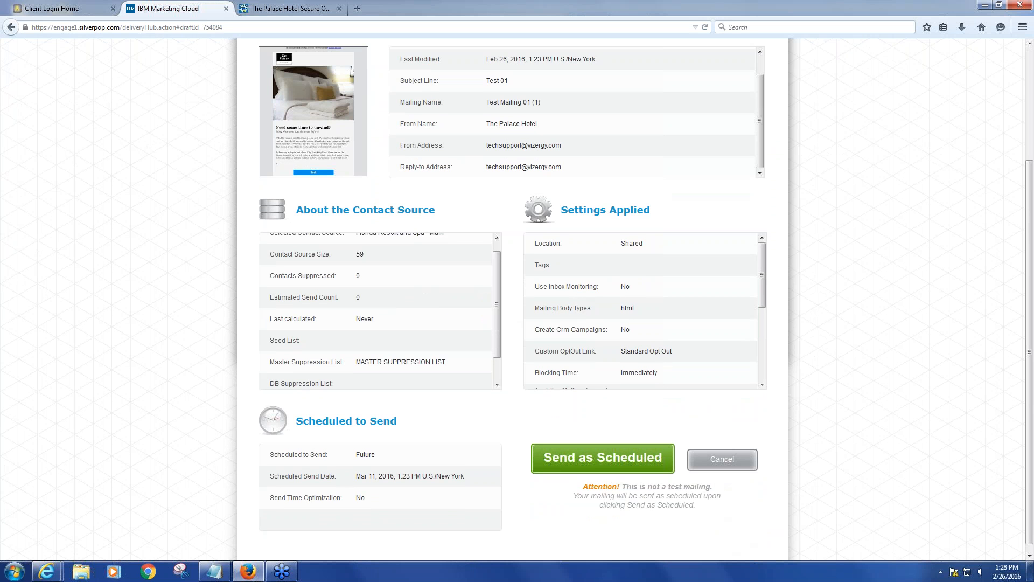
pyautogui.click(724, 466)
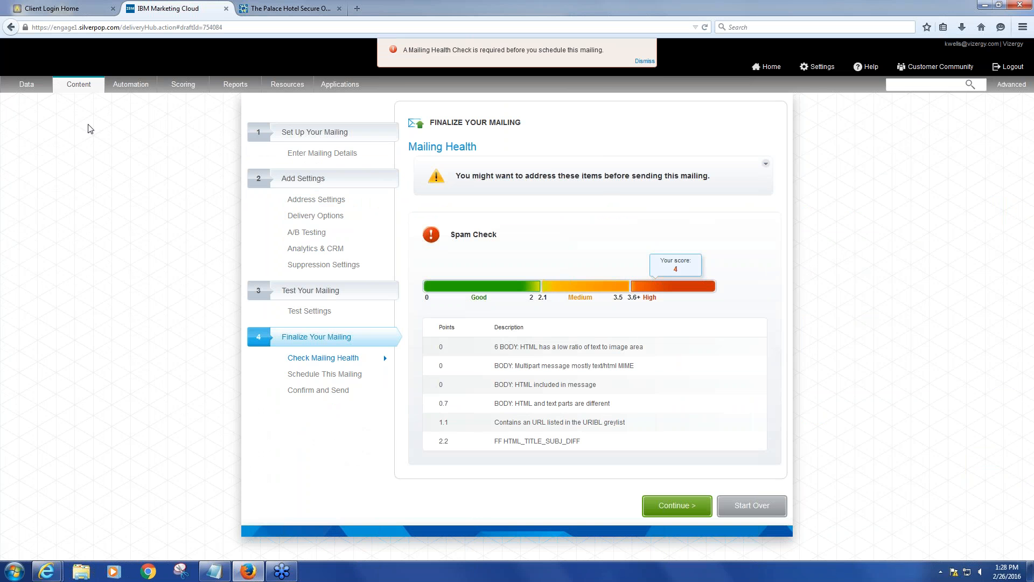
# Open the Single Mailing Report for Last Min Res May 2015 1 (1) remainder in The Palace Hotel - Sent folder
pyautogui.moveTo(89, 84)
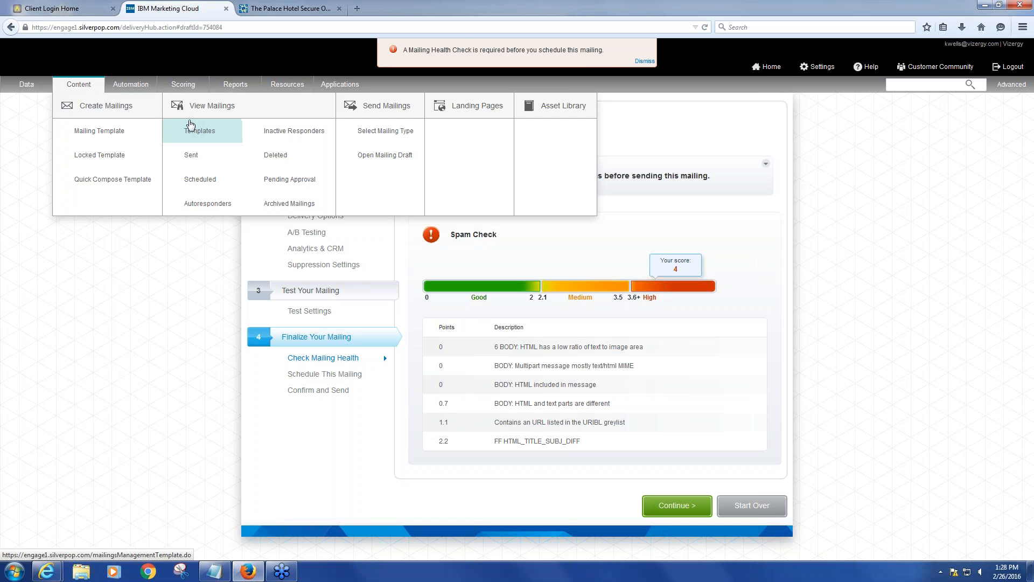
pyautogui.click(193, 131)
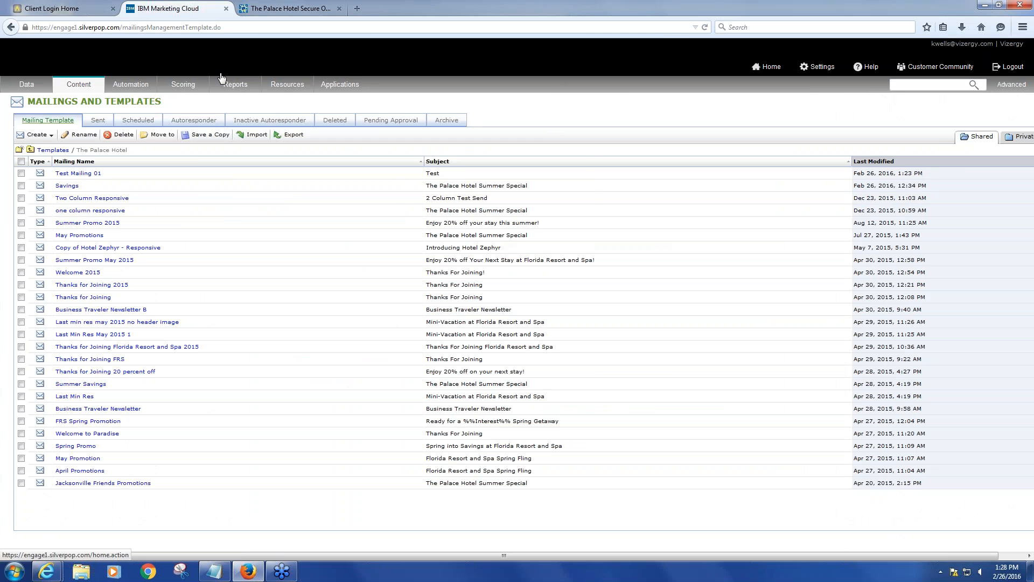
pyautogui.moveTo(236, 86)
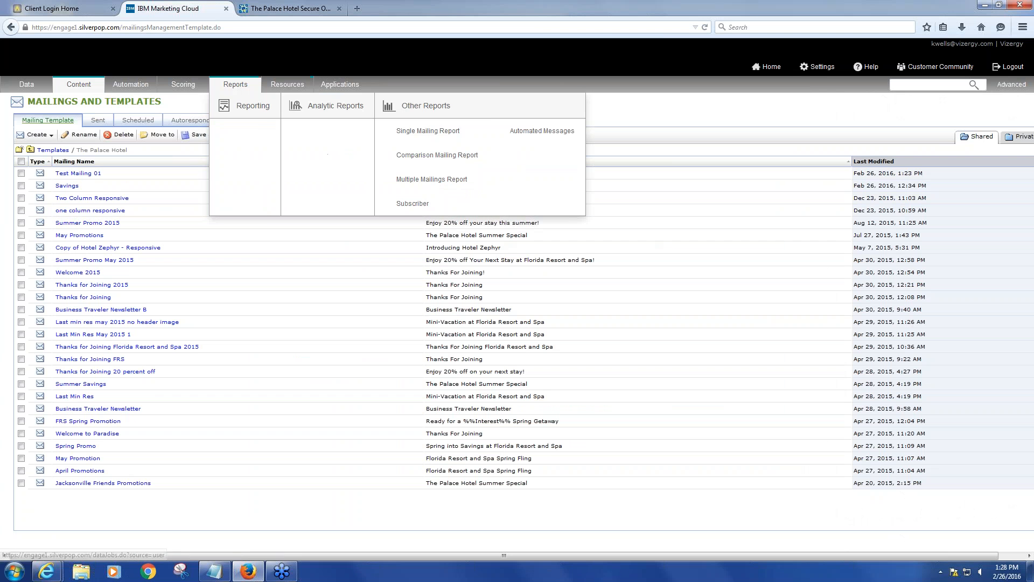
pyautogui.click(423, 138)
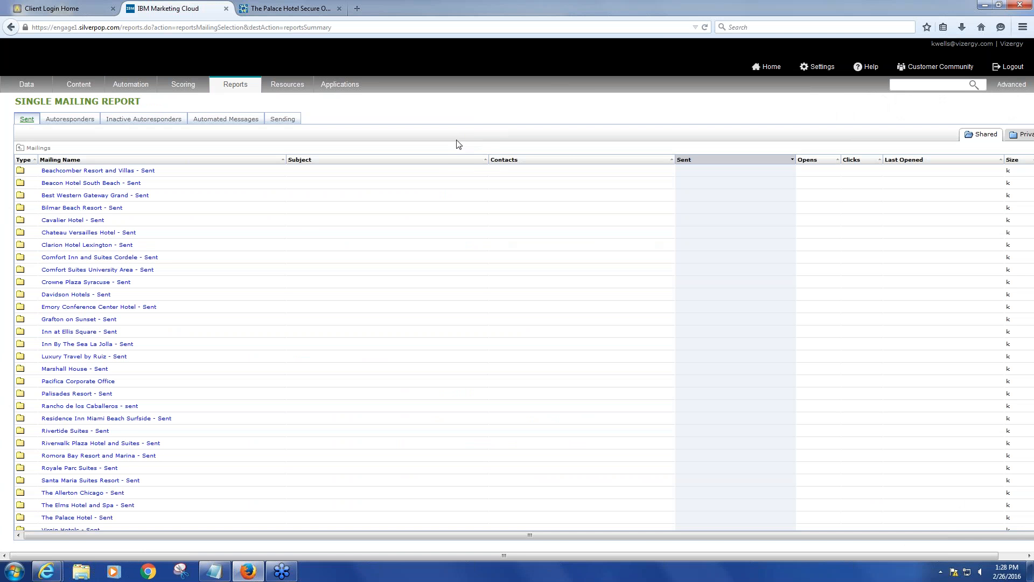
pyautogui.scroll(-2, 108, 434)
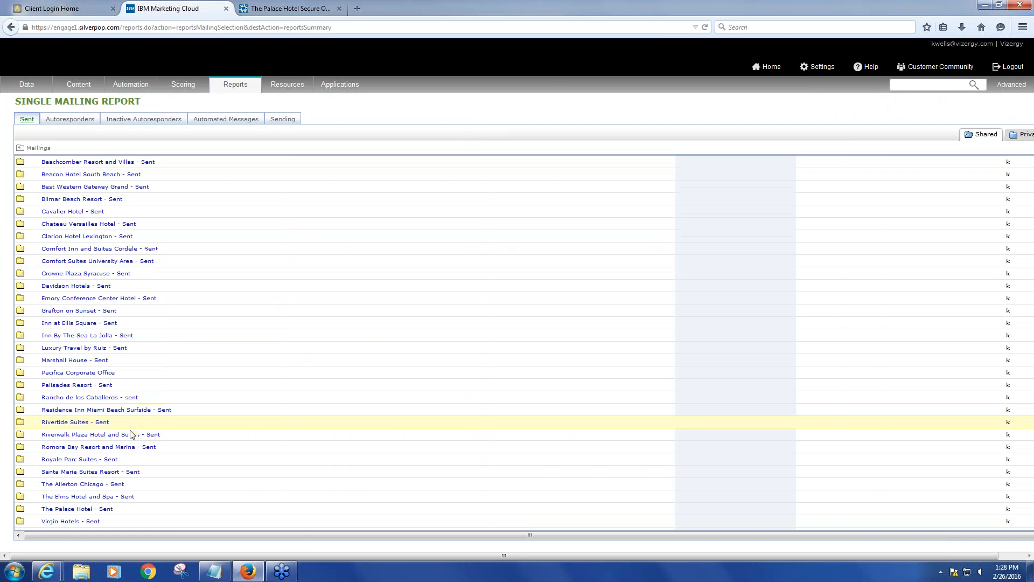
pyautogui.click(77, 475)
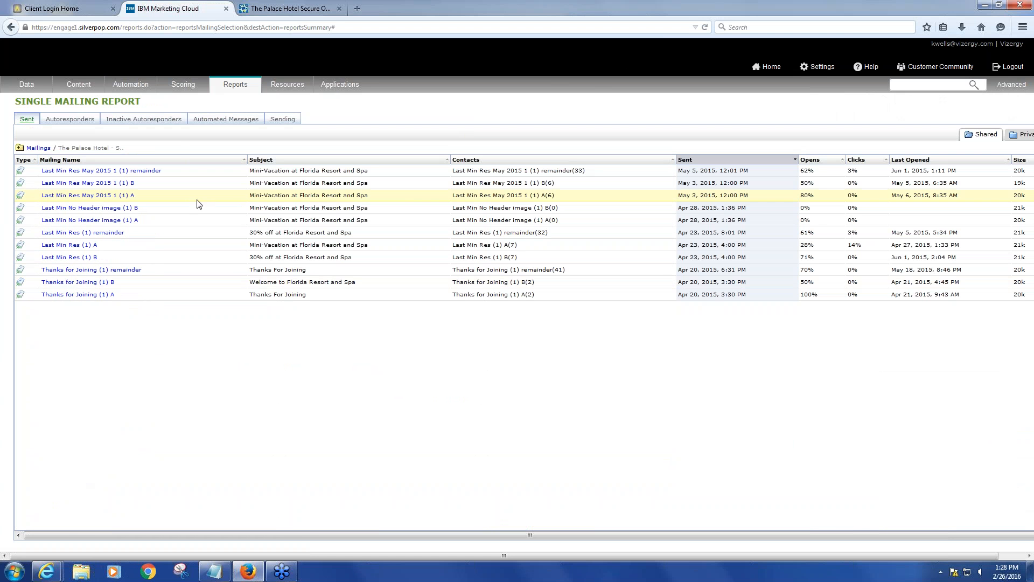
pyautogui.click(98, 171)
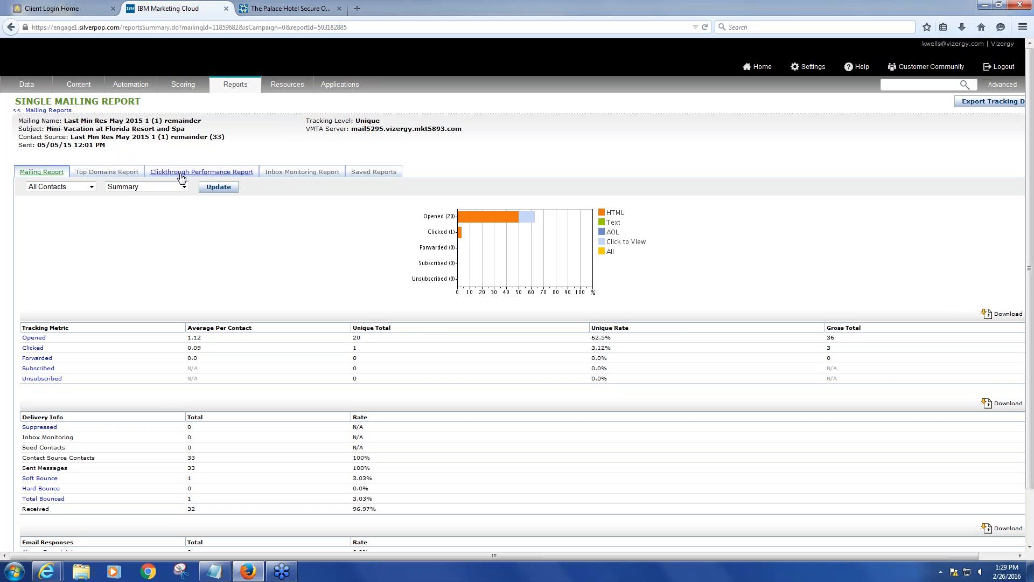
# Review the report's tracking metrics and delivery information
pyautogui.click(218, 188)
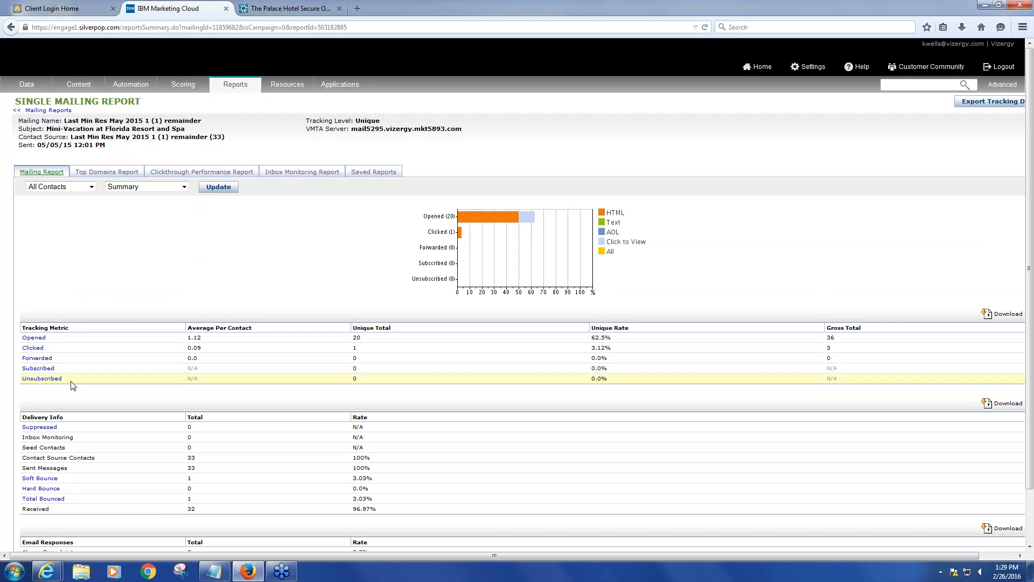
pyautogui.scroll(-2, 71, 381)
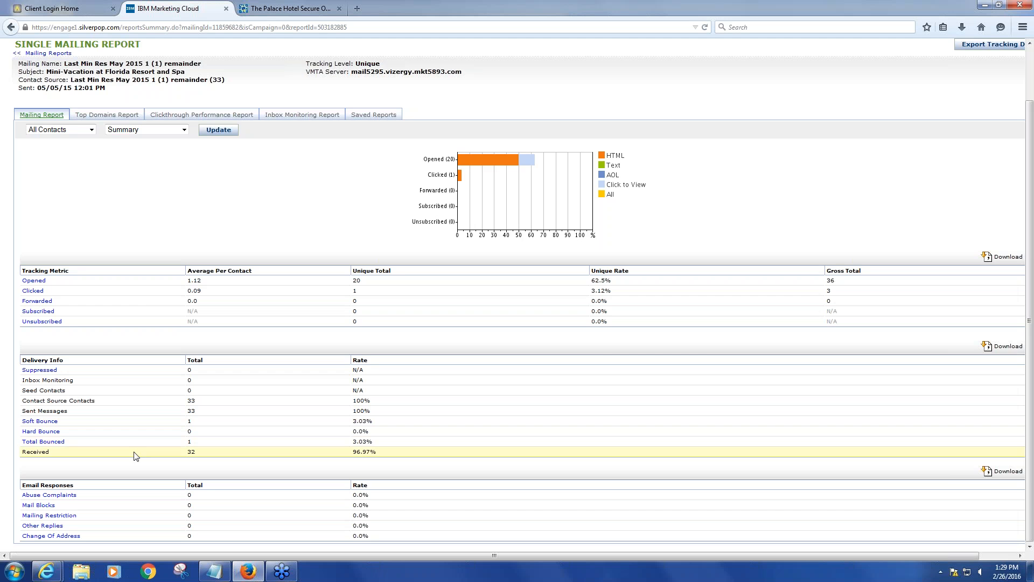
pyautogui.scroll(2, 136, 456)
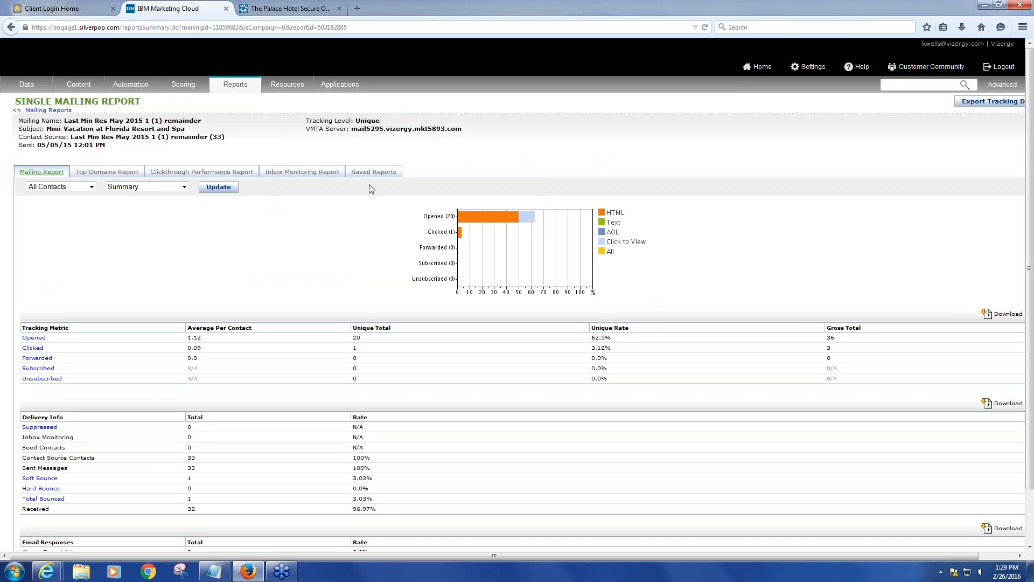
# Open the Clickthrough Performance Report and scroll through the email's click overlays
pyautogui.click(202, 172)
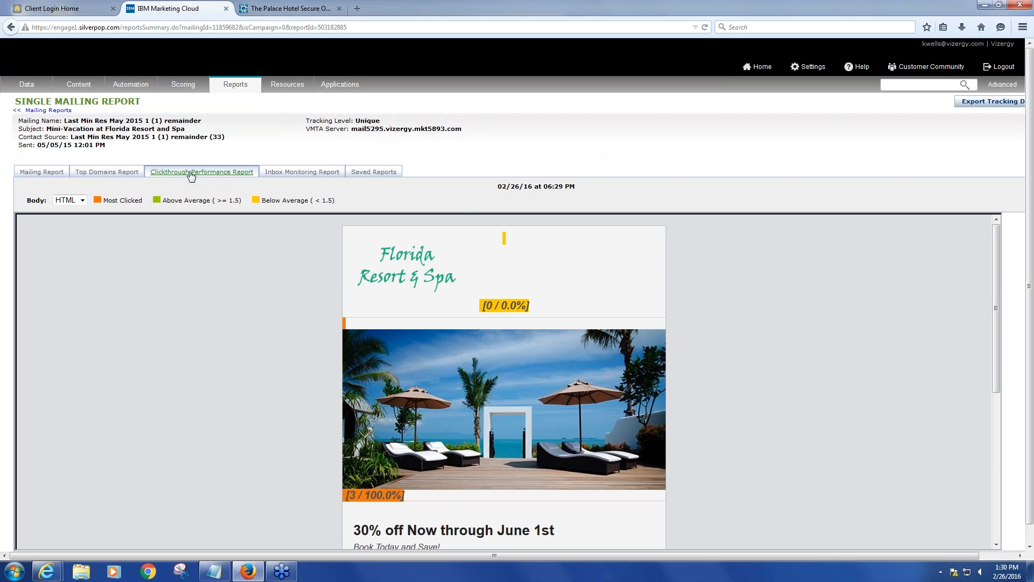
pyautogui.scroll(-1, 607, 302)
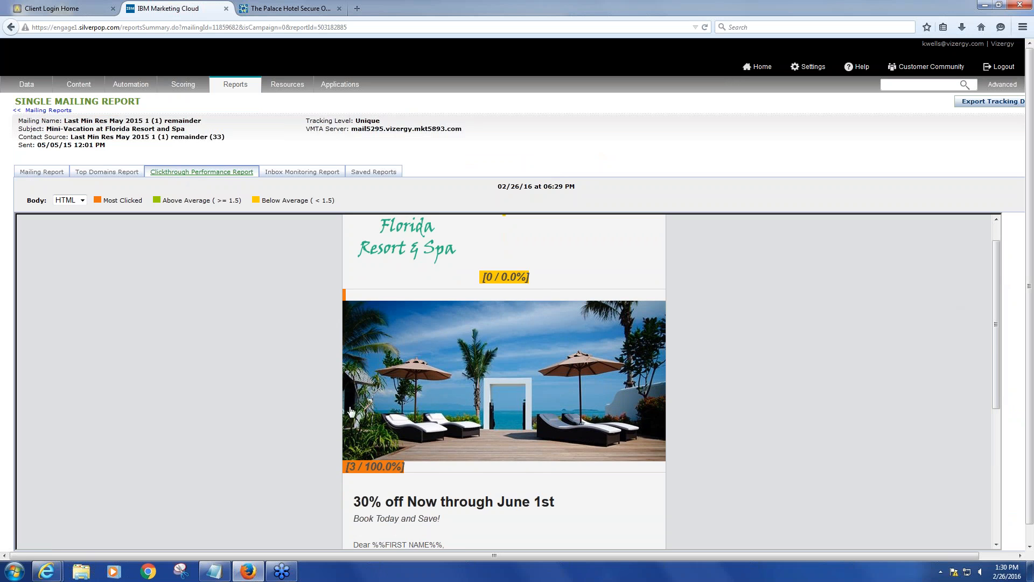
pyautogui.scroll(-2, 377, 412)
pyautogui.scroll(3, 370, 479)
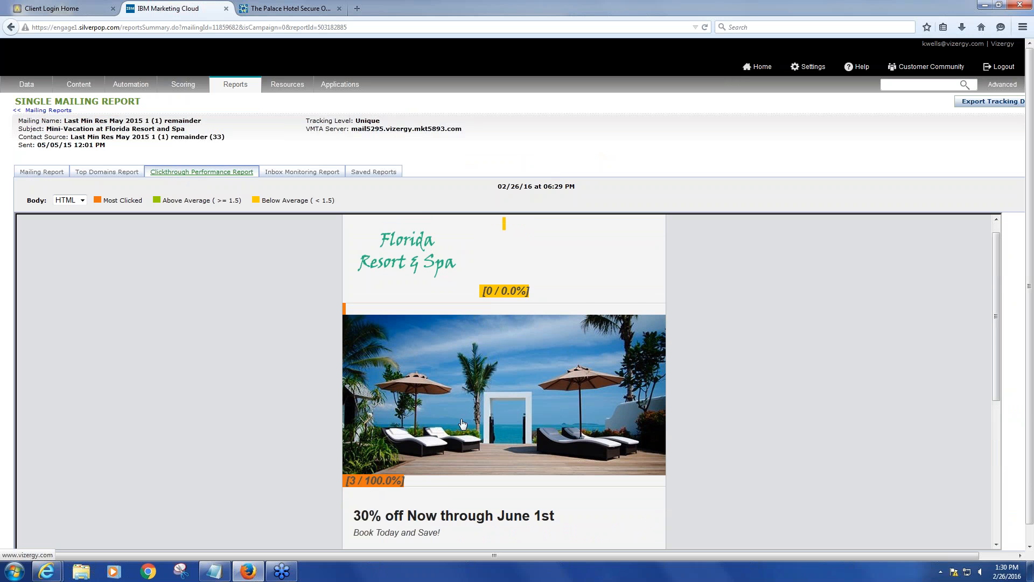
# Examine the click counts and percentages overlaid on each link of the email in the Clickthrough Performance Report
pyautogui.scroll(-4, 462, 424)
pyautogui.scroll(1, 436, 473)
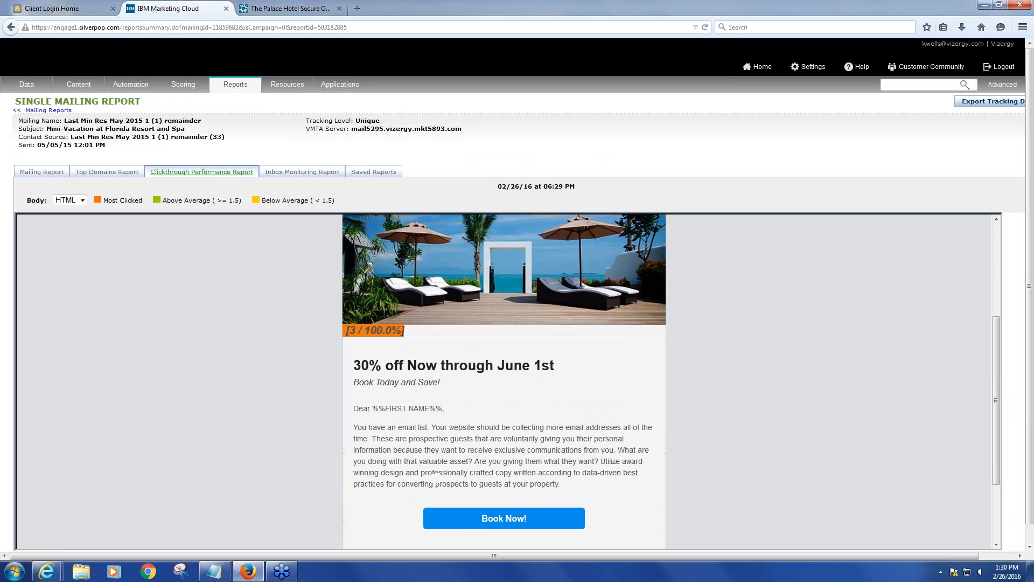
pyautogui.scroll(2, 436, 472)
pyautogui.scroll(2, 504, 371)
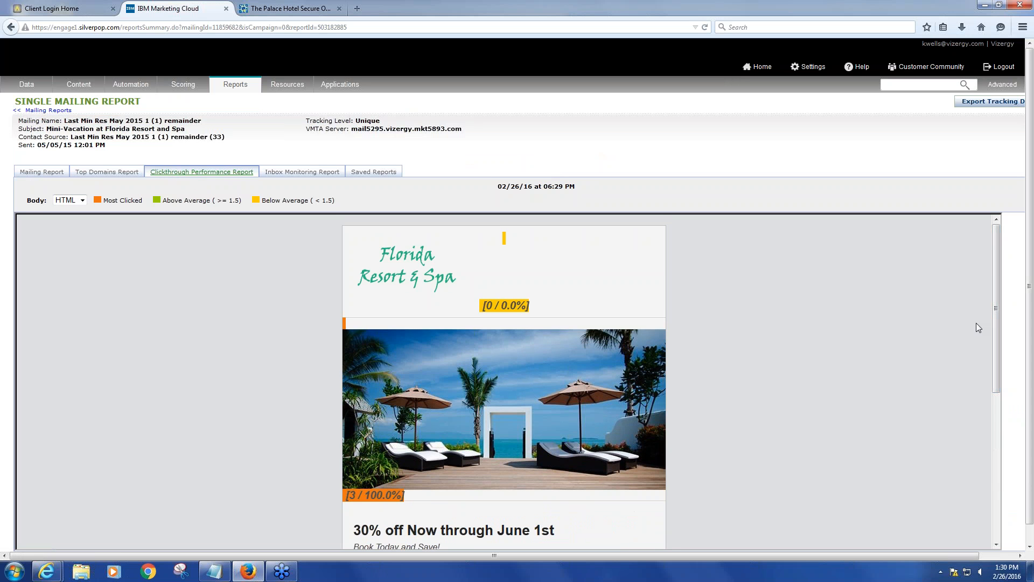
pyautogui.scroll(-5, 959, 330)
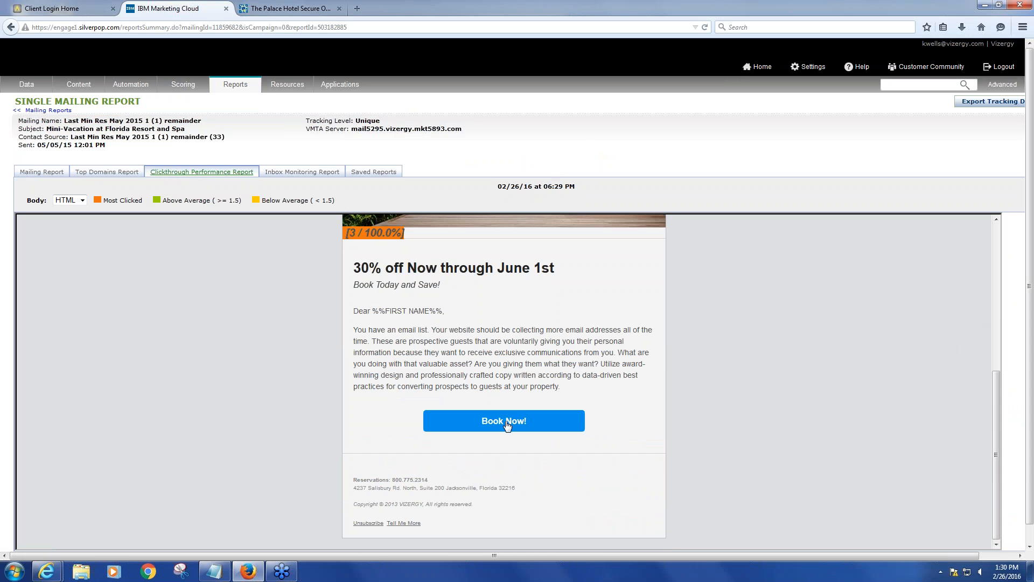
pyautogui.scroll(3, 743, 397)
pyautogui.scroll(2, 742, 397)
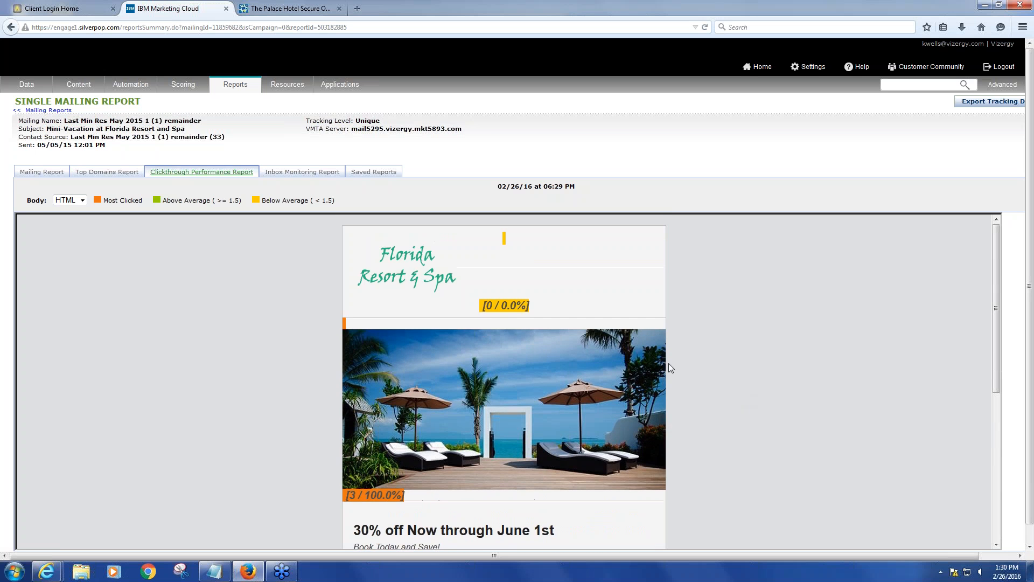
pyautogui.scroll(-5, 763, 372)
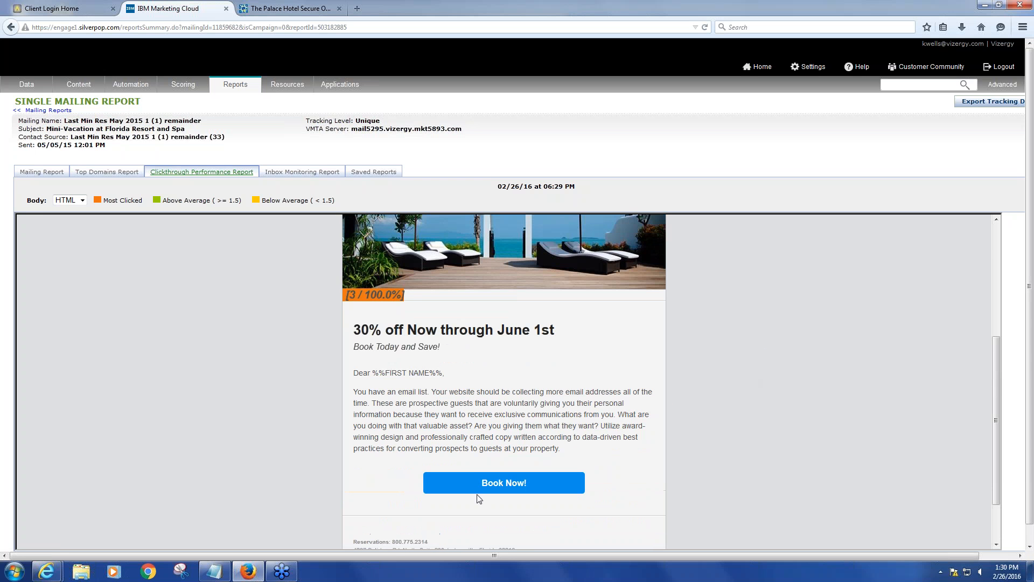
pyautogui.scroll(2, 751, 414)
pyautogui.scroll(3, 754, 418)
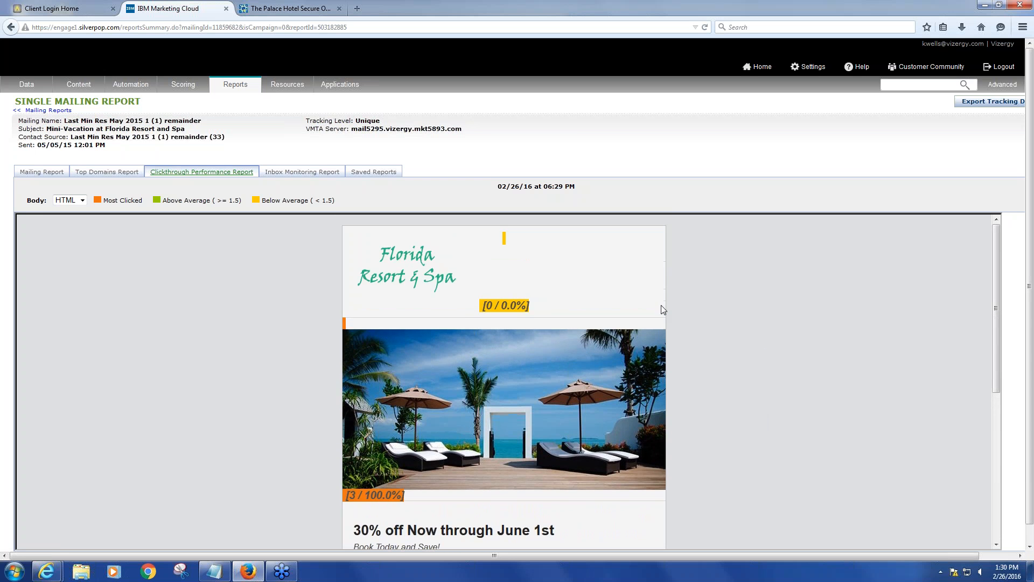